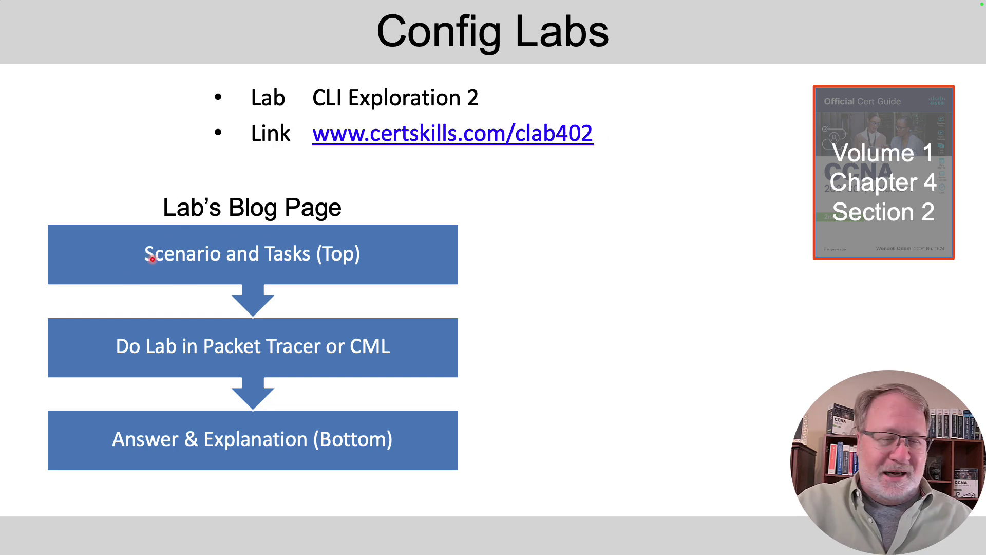
Reveal the Lab Review icon beside Answer & Explanation on the Config Labs slide.
key("Right")
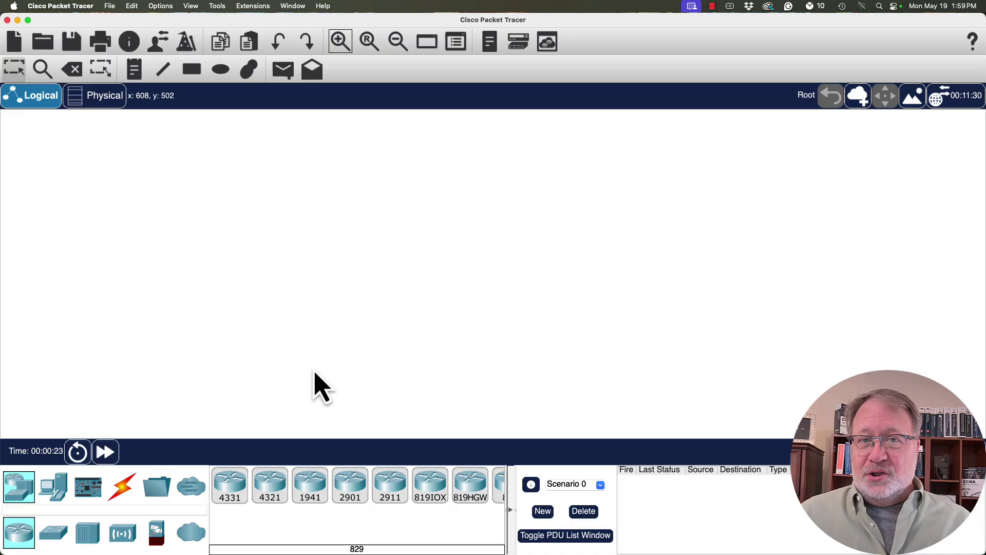
Open clab402.pkt from the YT Demo Files folder.
left_click(109, 12)
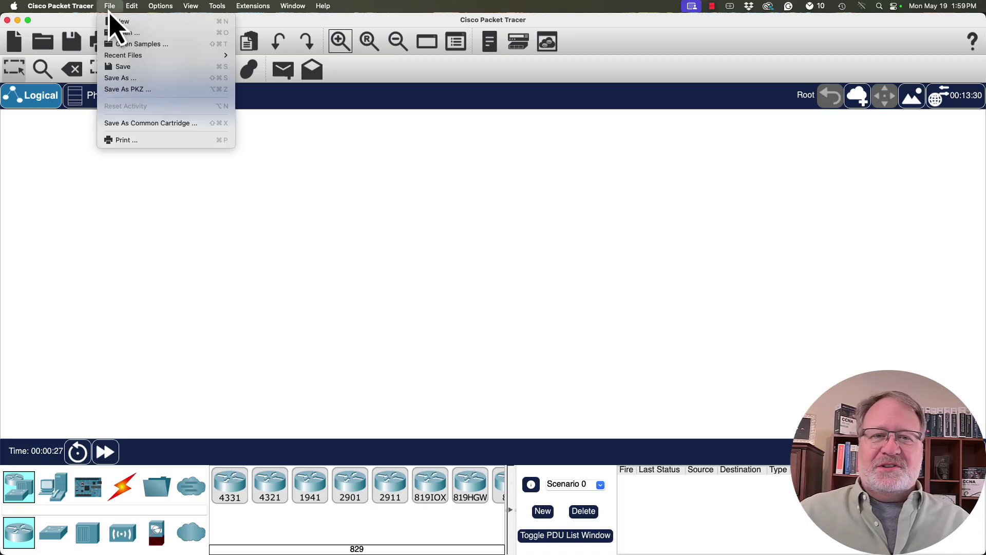
left_click(128, 33)
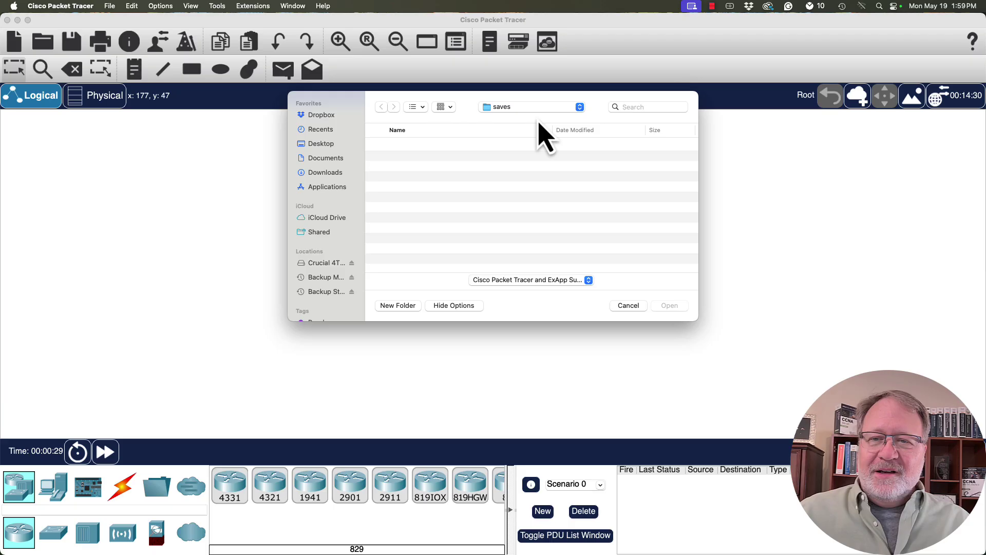
left_click(539, 107)
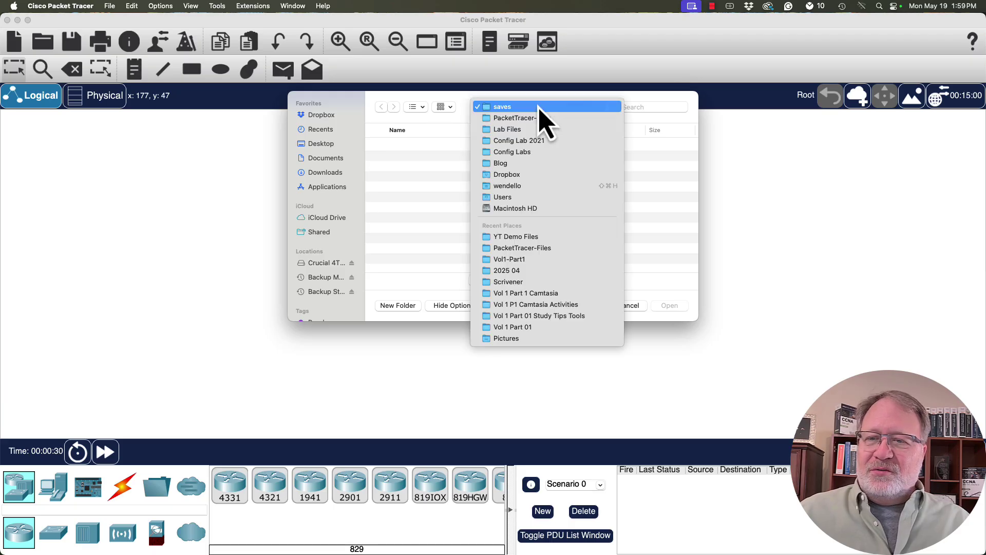
left_click(567, 239)
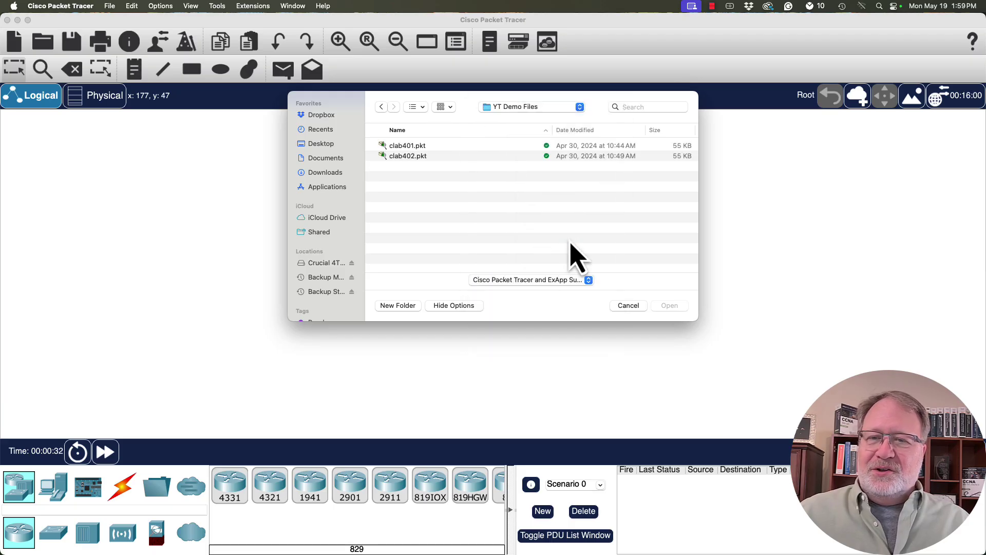
double_click(417, 156)
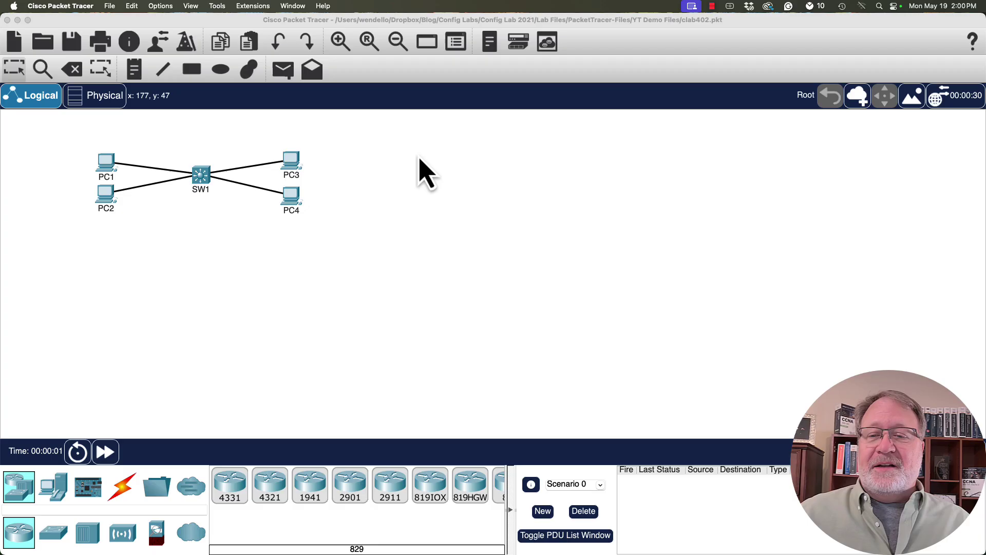
Zoom in on the topology and open SW1's CLI in an enlarged window moved right.
left_click(340, 42)
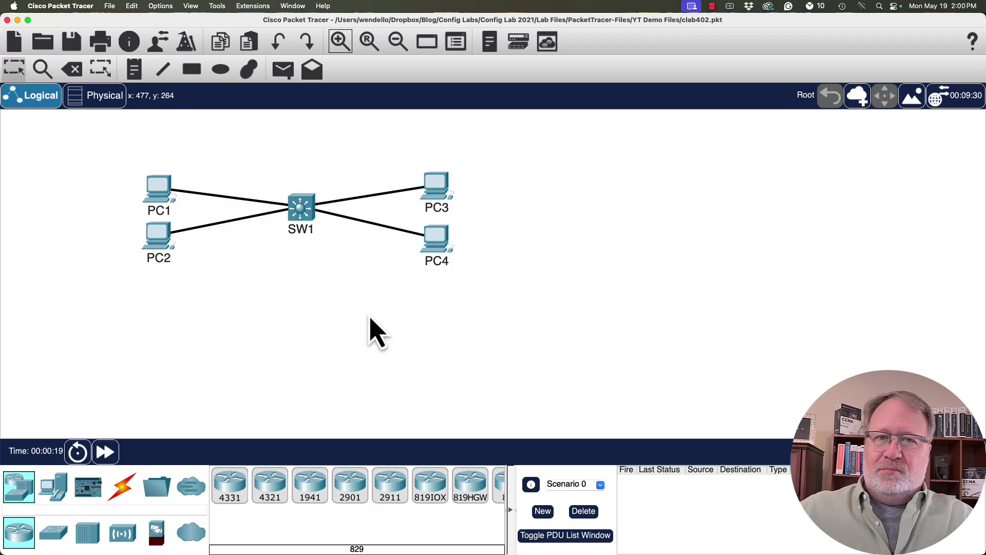
left_click(307, 216)
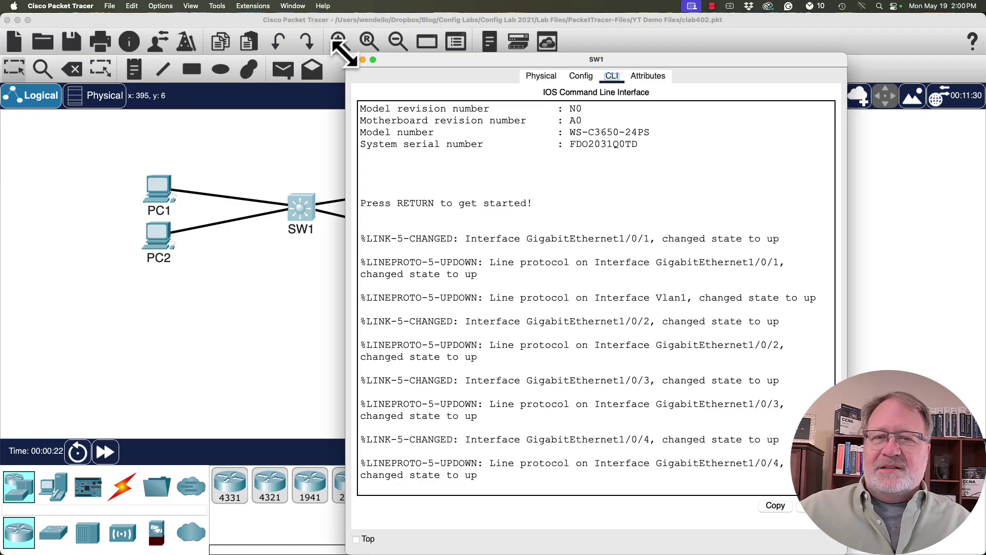
left_click_drag(345, 53, 175, 9)
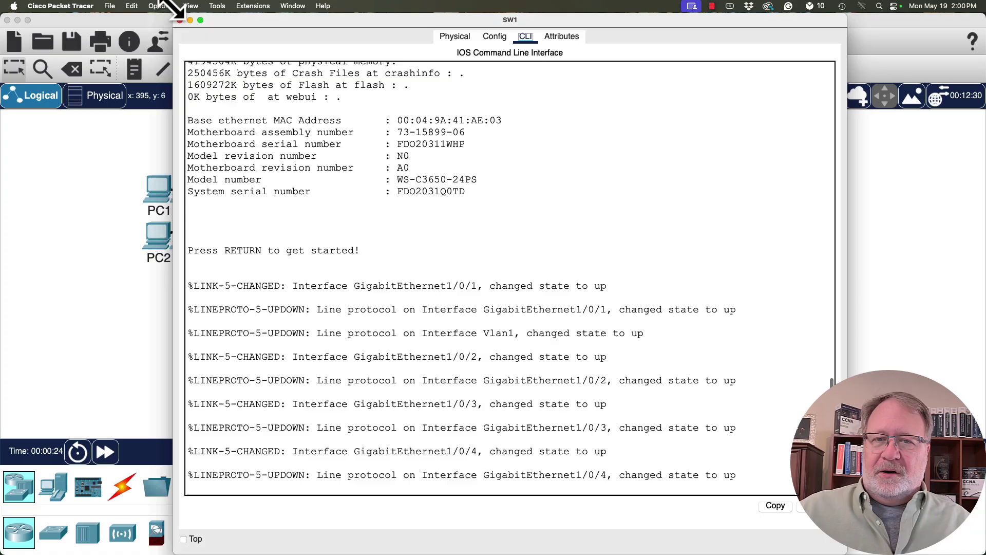
left_click_drag(259, 25, 371, 25)
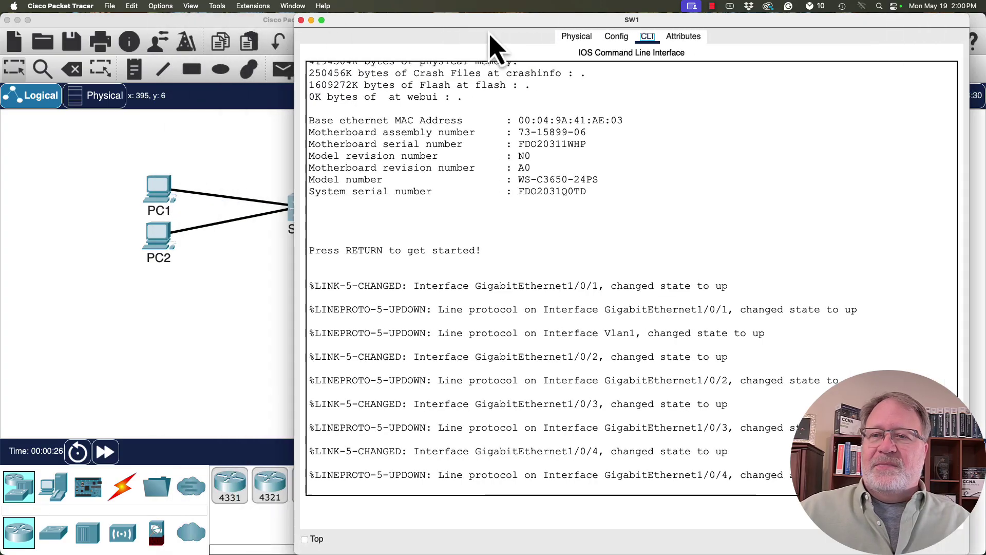
left_click(572, 38)
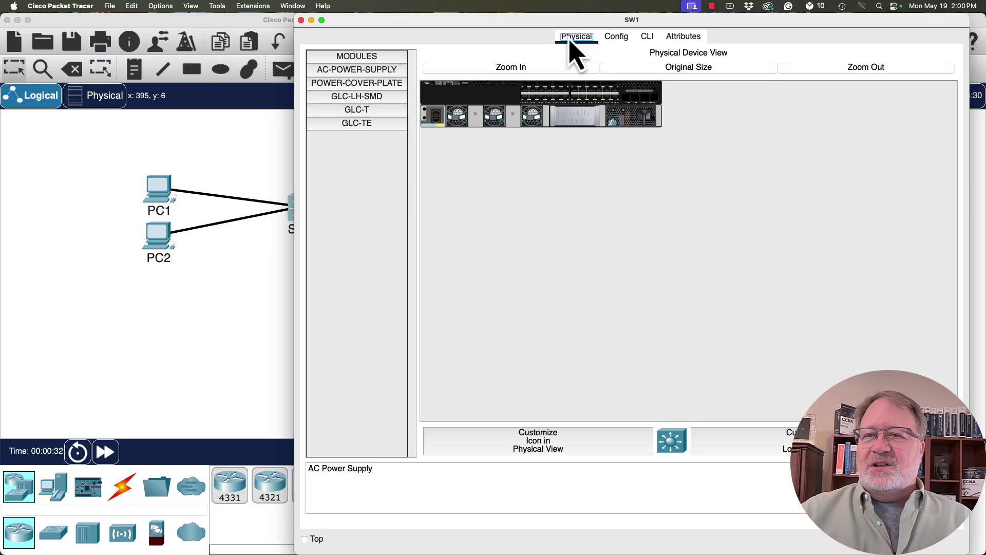
left_click(648, 37)
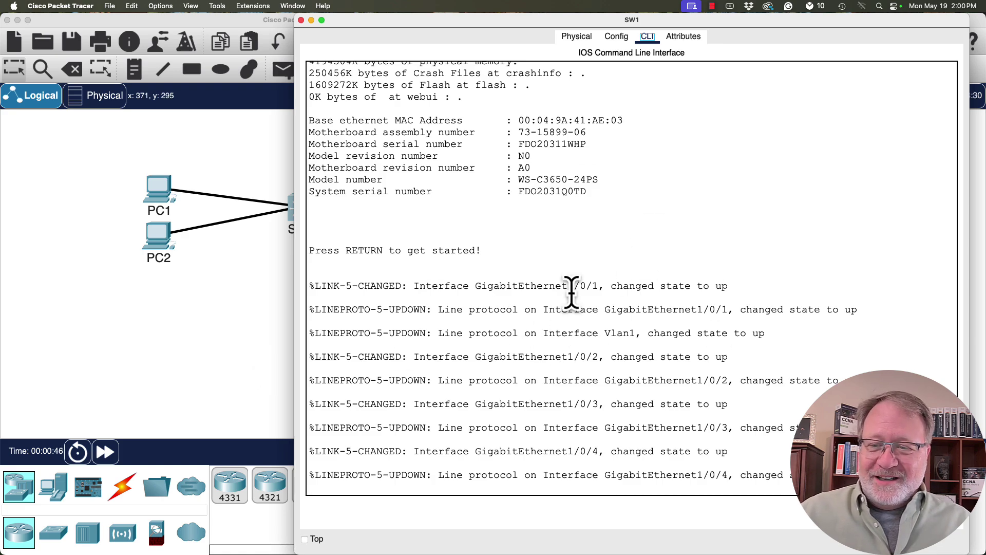
Wake SW1's console and enter privileged mode with enable.
key("Return")
key("Return")
key("Return")
key("Return")
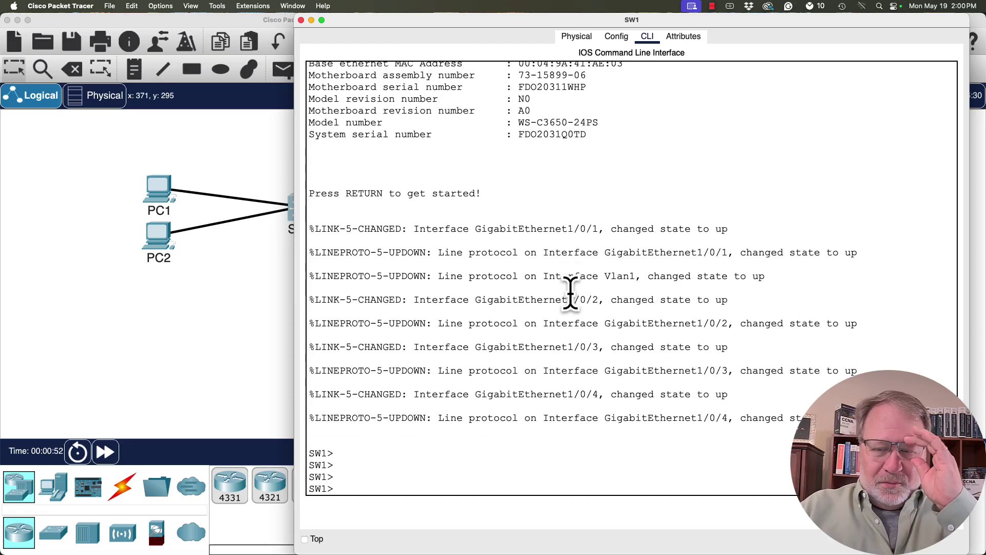
key("Return")
key("Return")
key("Return")
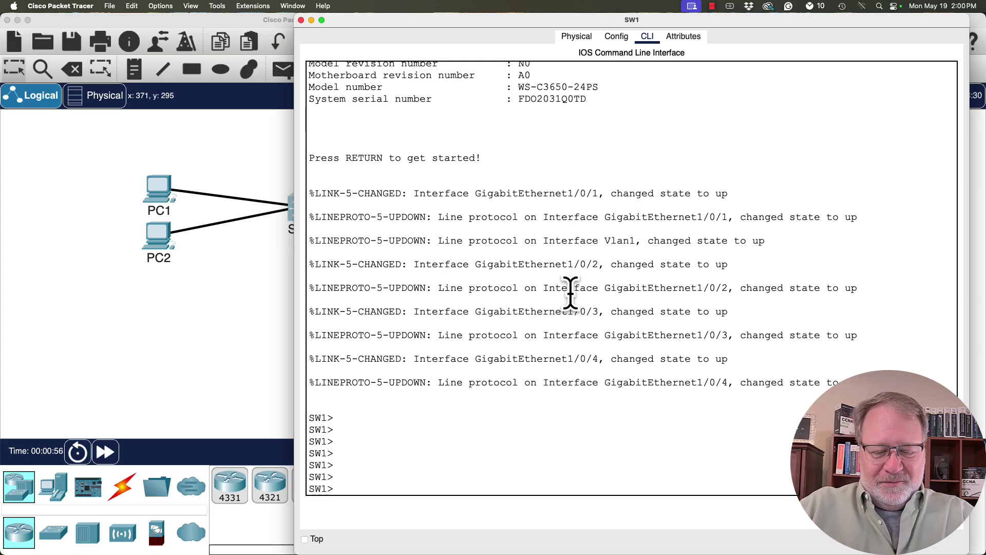
type("enable")
key("Return")
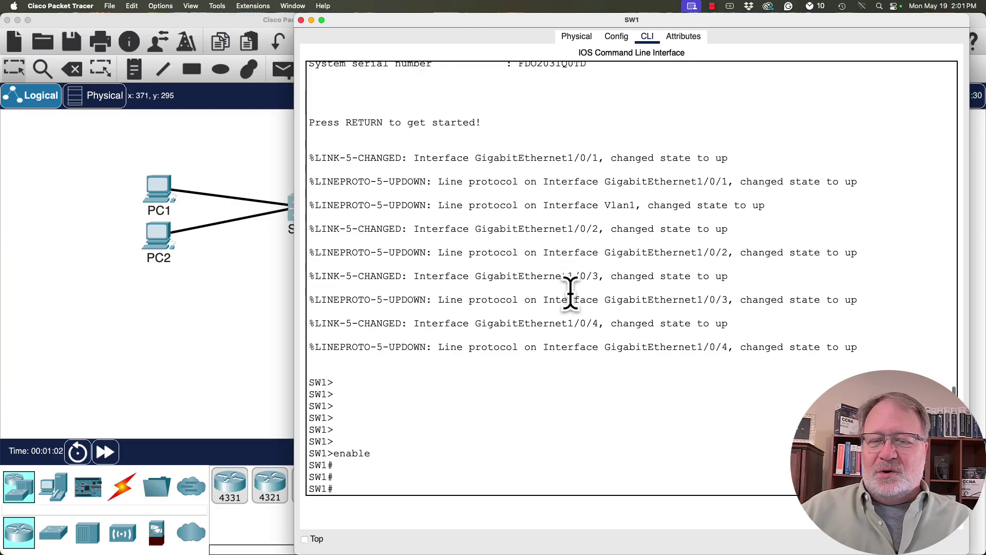
Enter global configuration mode with configure terminal and highlight the (config) prompt.
key("Return")
key("Return")
key("Return")
key("Return")
key("Return")
key("Return")
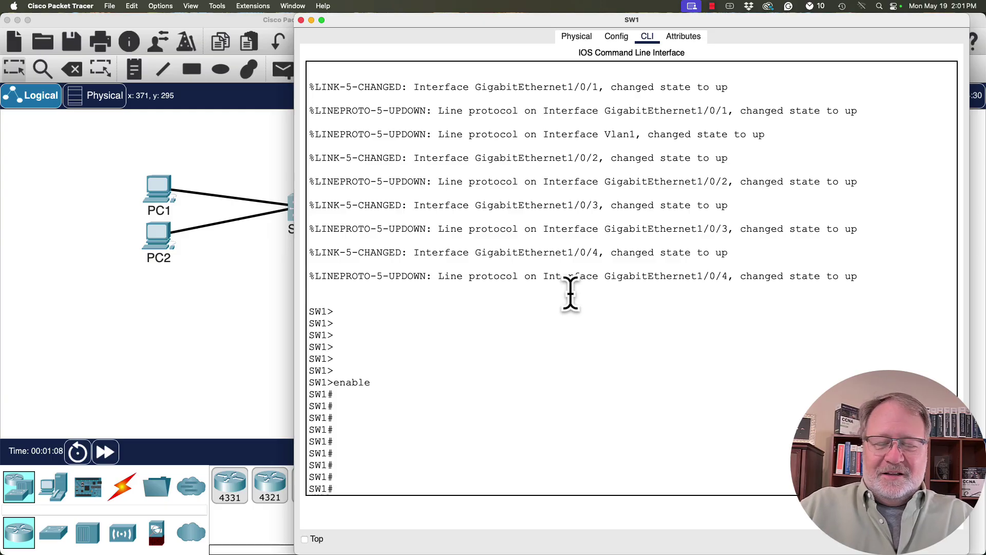
type("co")
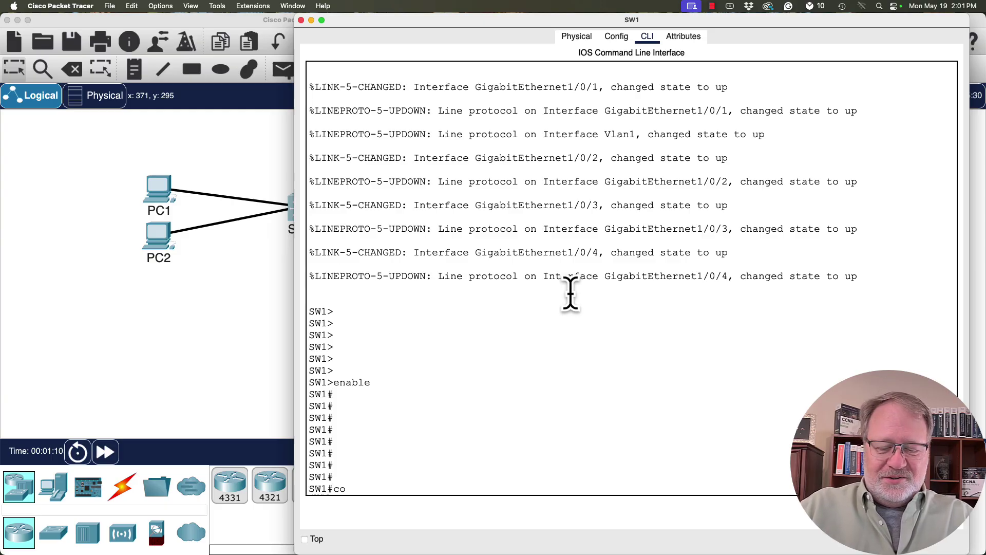
type("nfigure terminal")
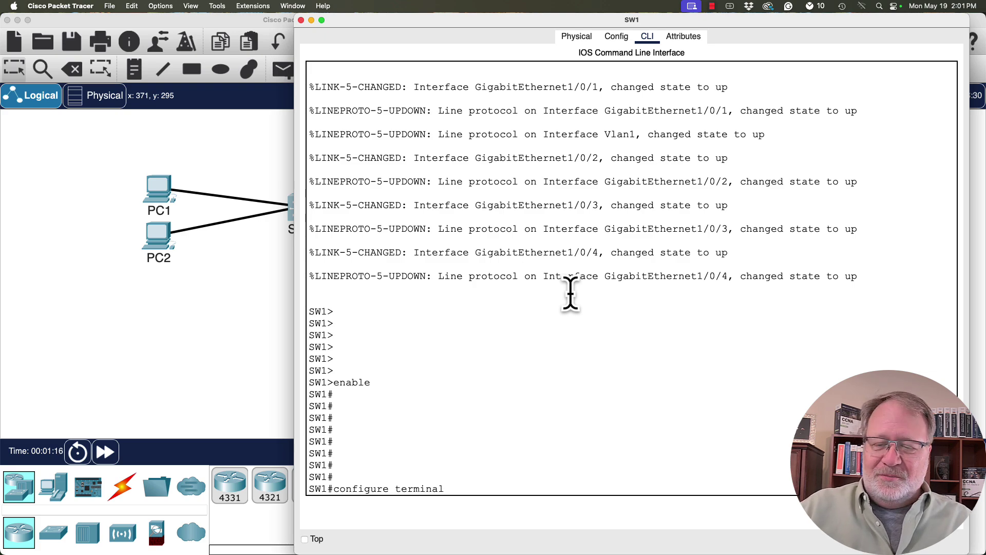
key("Return")
key("Return")
key("Return")
key("Return")
key("Return")
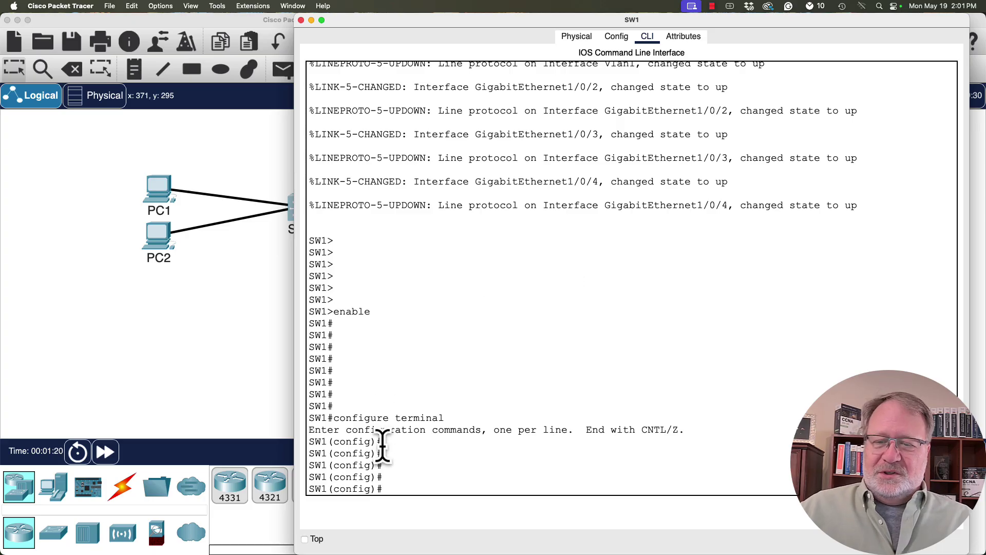
left_click_drag(378, 444, 329, 445)
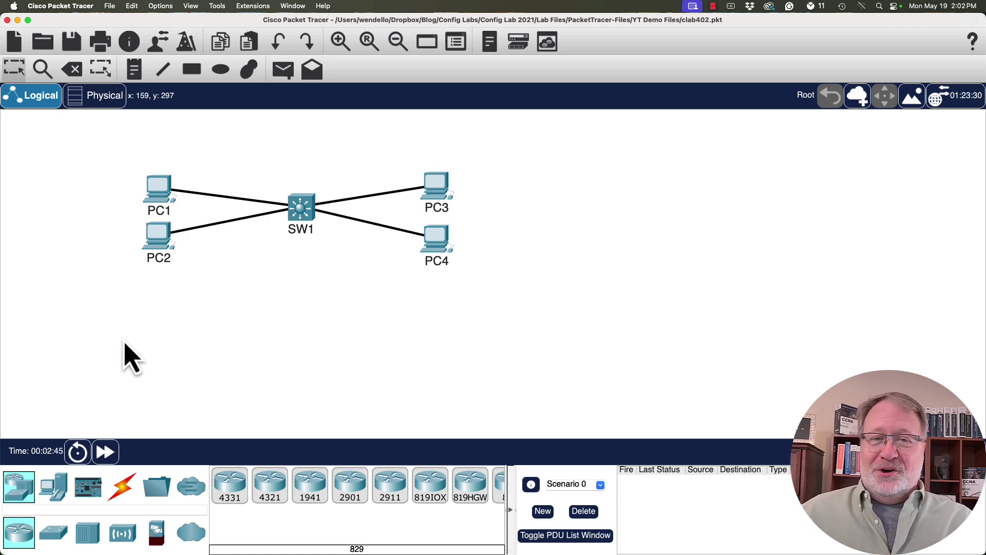
Reopen SW1's console and set hostname Wendell, giving the Wendell(config)# prompt.
left_click(304, 216)
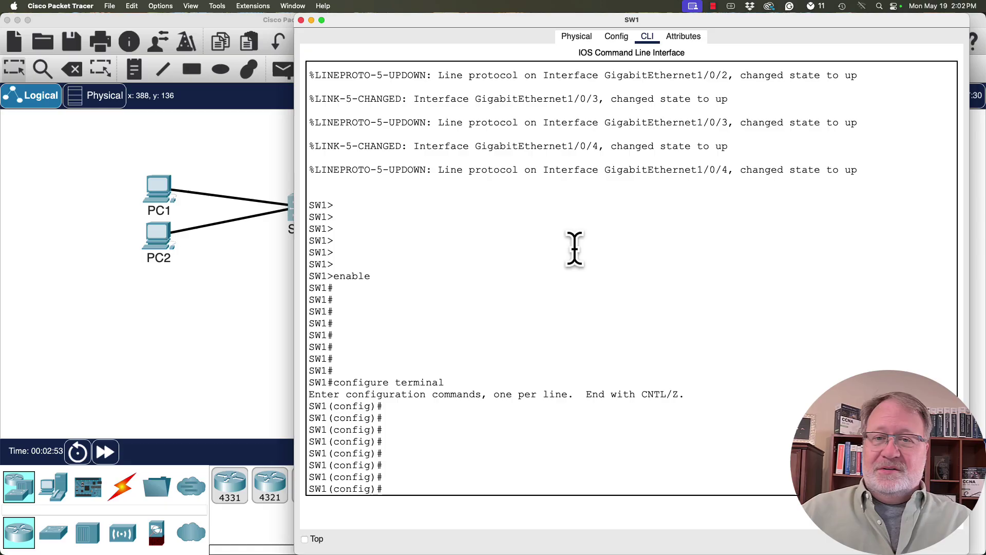
type("hostna")
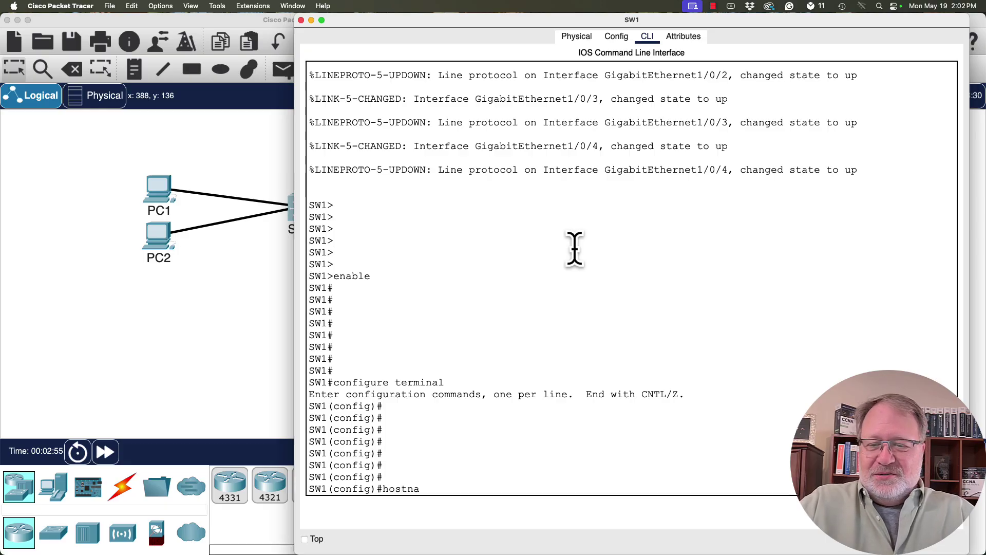
type("me Wendell")
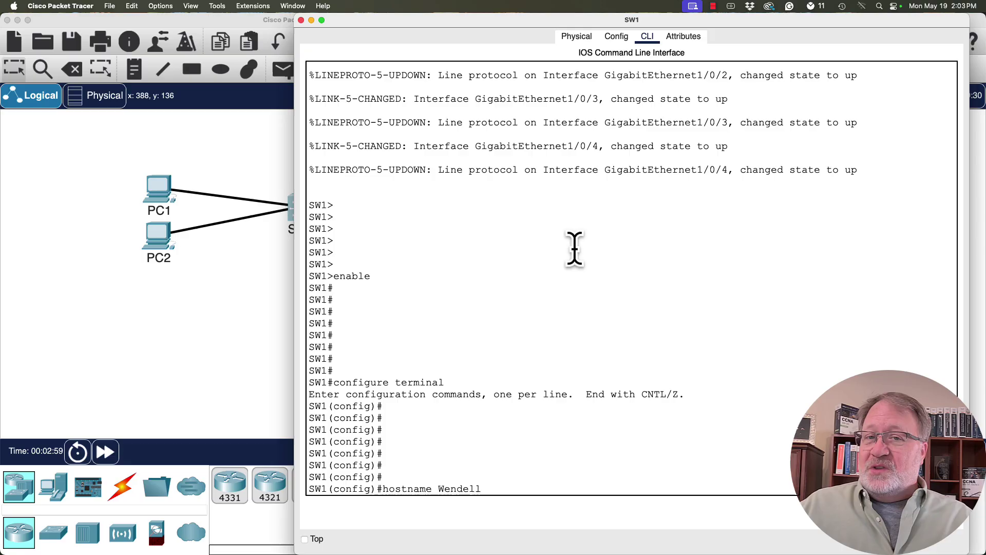
key("Return")
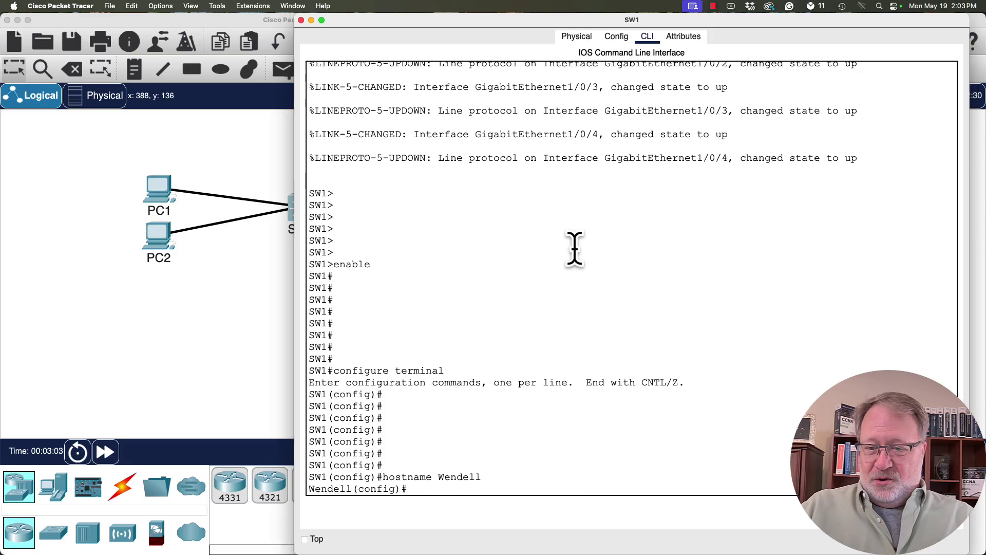
key("Return")
key("Return")
key("Return")
key("Return")
key("Return")
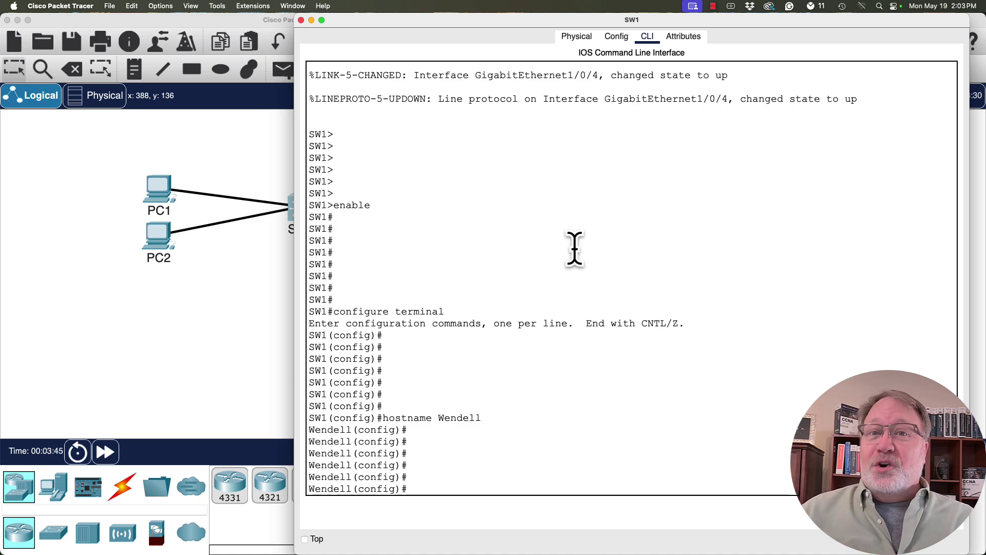
Try description, password and name at Wendell(config)#, each rejected as invalid input.
type("d")
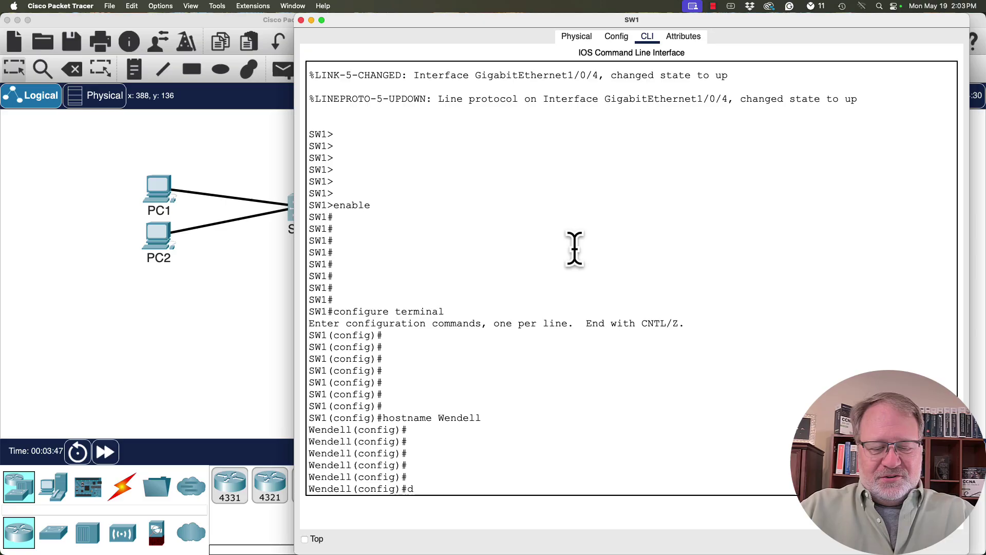
type("escription")
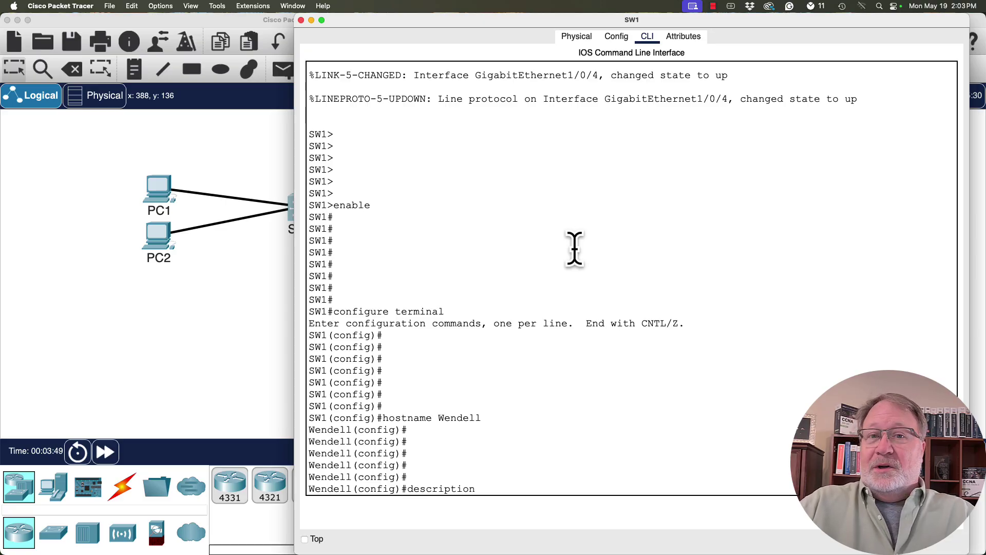
key("Return")
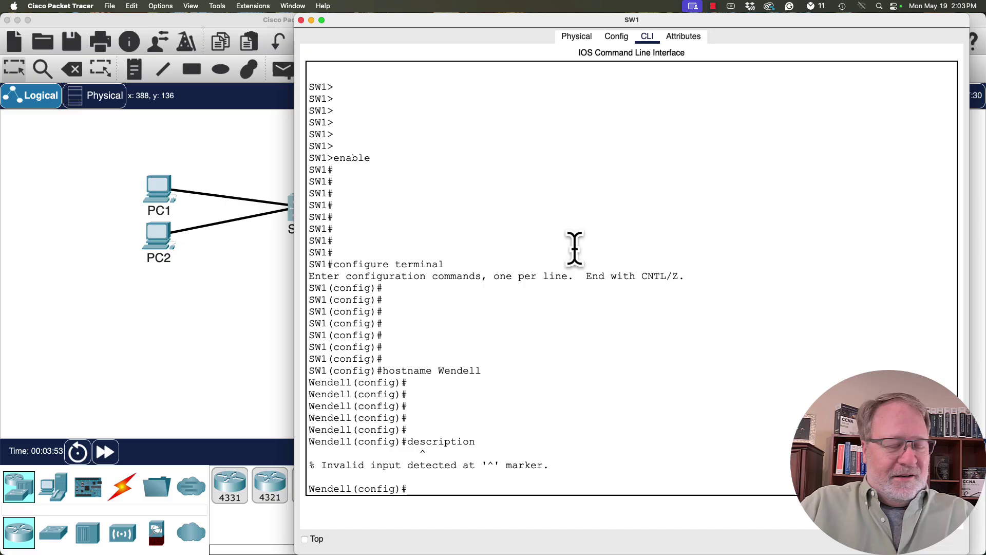
type("password")
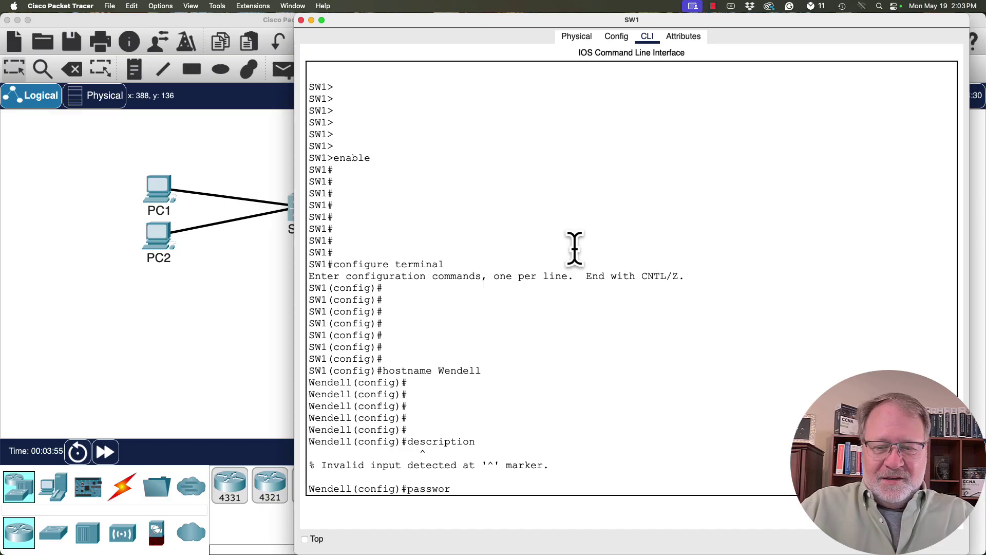
key("Return")
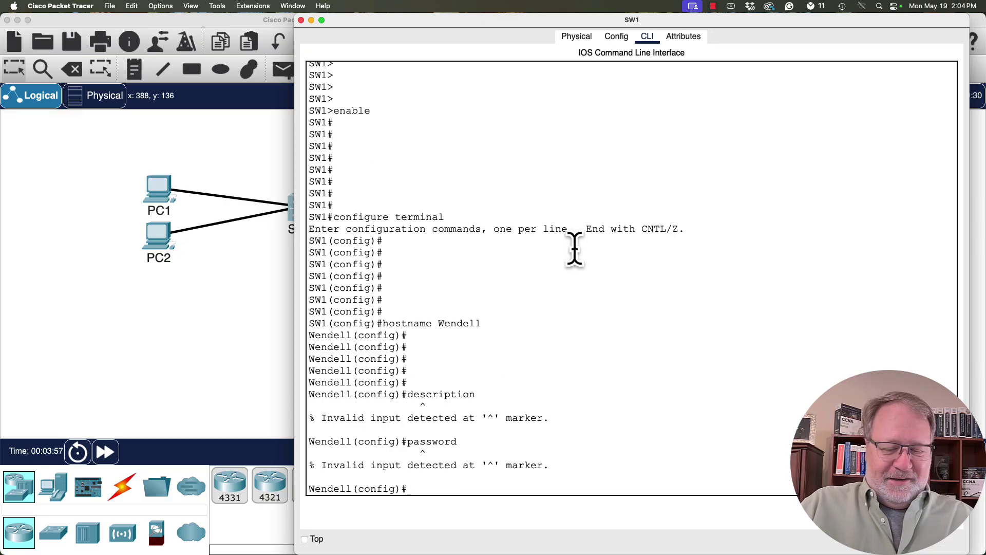
type("name")
key("Return")
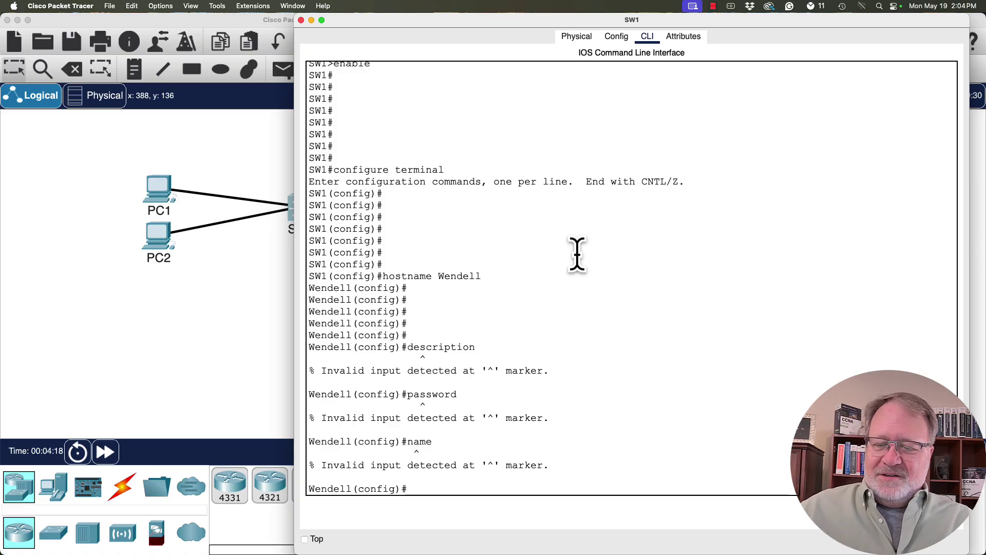
key("Return")
key("Return")
key("Return")
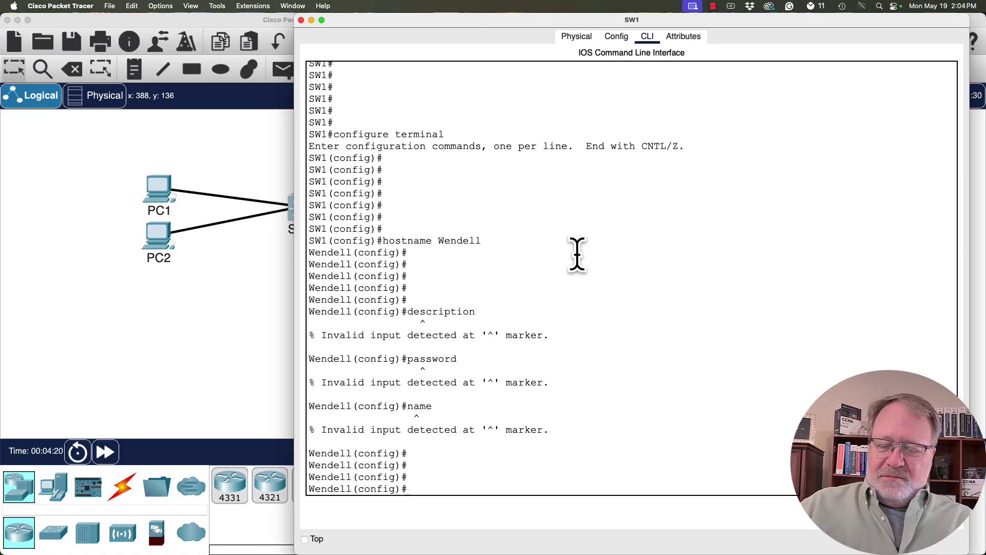
List global configuration commands with ?, paging through and highlighting entries such as default, no and ntp.
type("?")
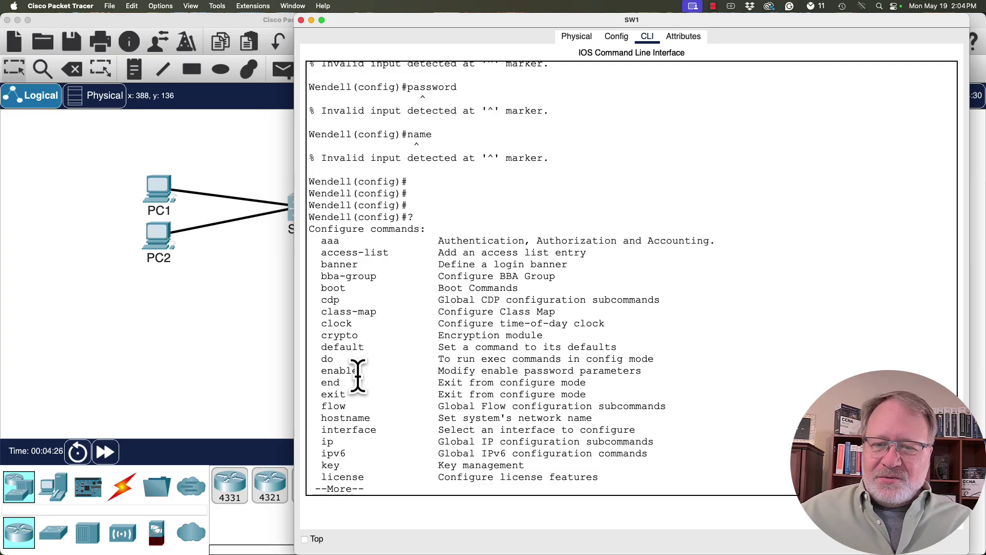
left_click_drag(361, 370, 342, 342)
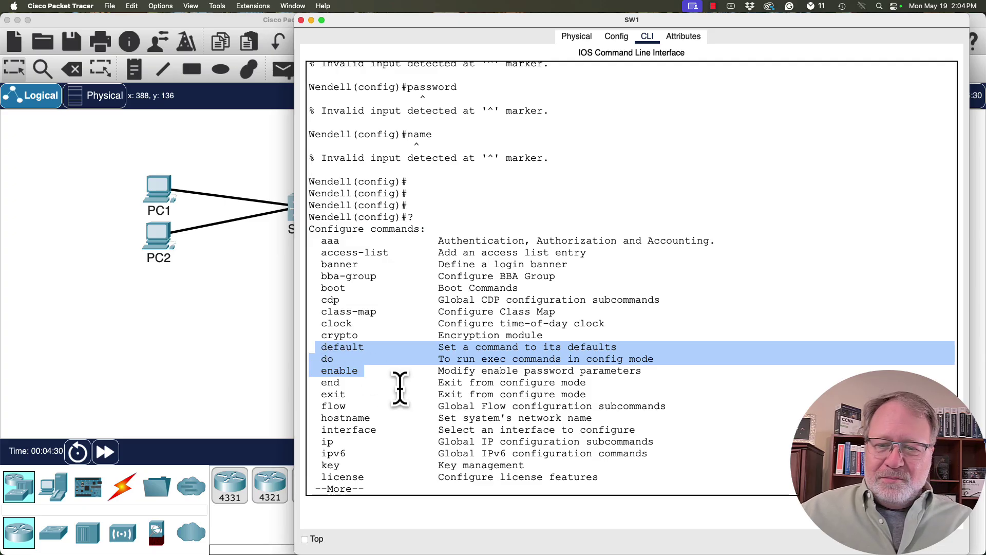
key("space")
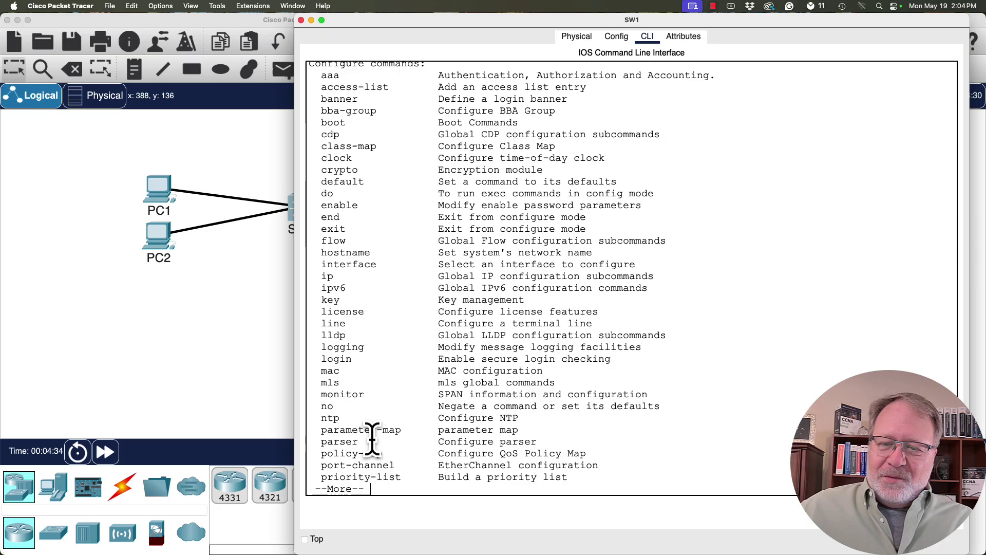
left_click_drag(370, 443, 315, 406)
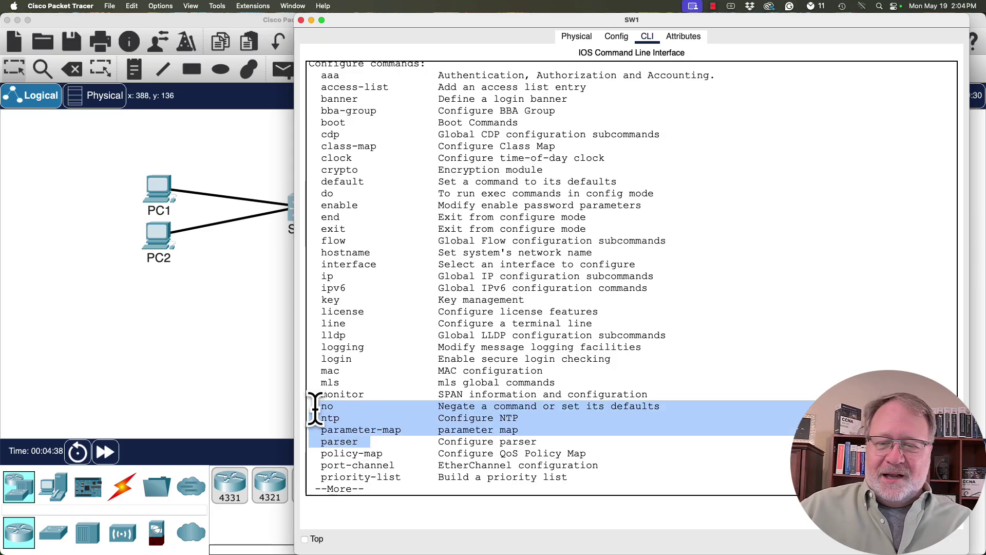
key("Return")
key("Return")
key("Return")
key("Return")
key("Return")
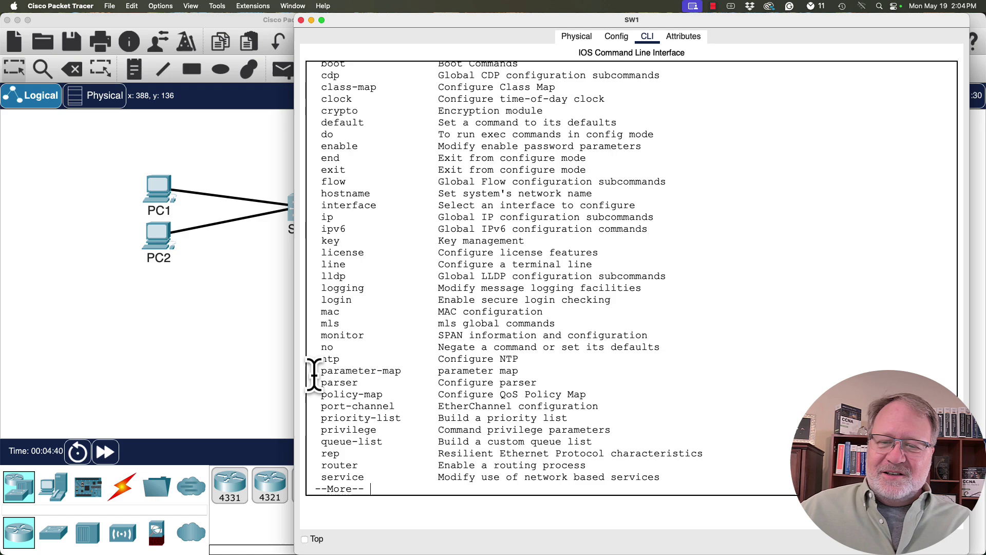
left_click_drag(321, 374, 408, 430)
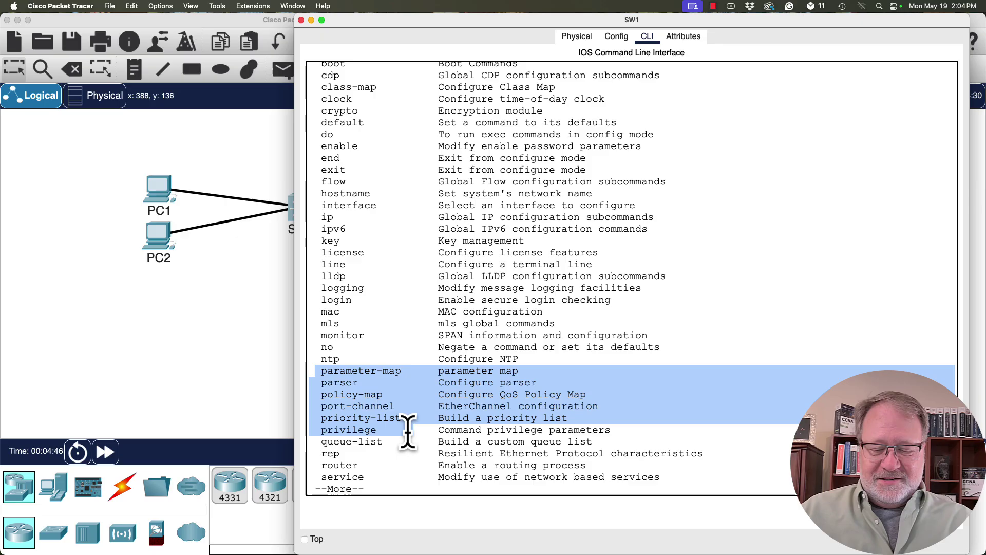
key("space")
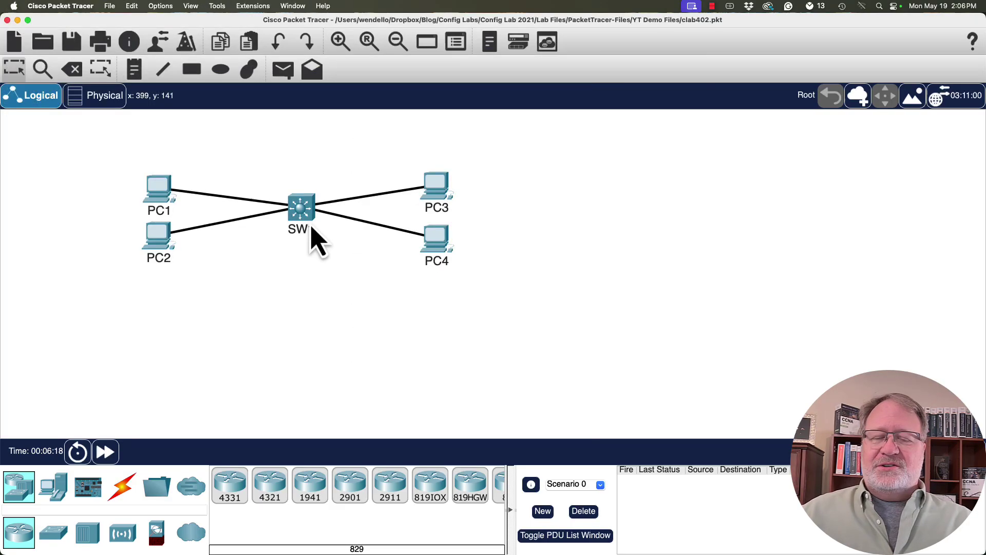
Reopen SW1's console and enter interface gigabitethernet1/0/1, highlighting the interface name at Wendell(config-if)#.
left_click(311, 229)
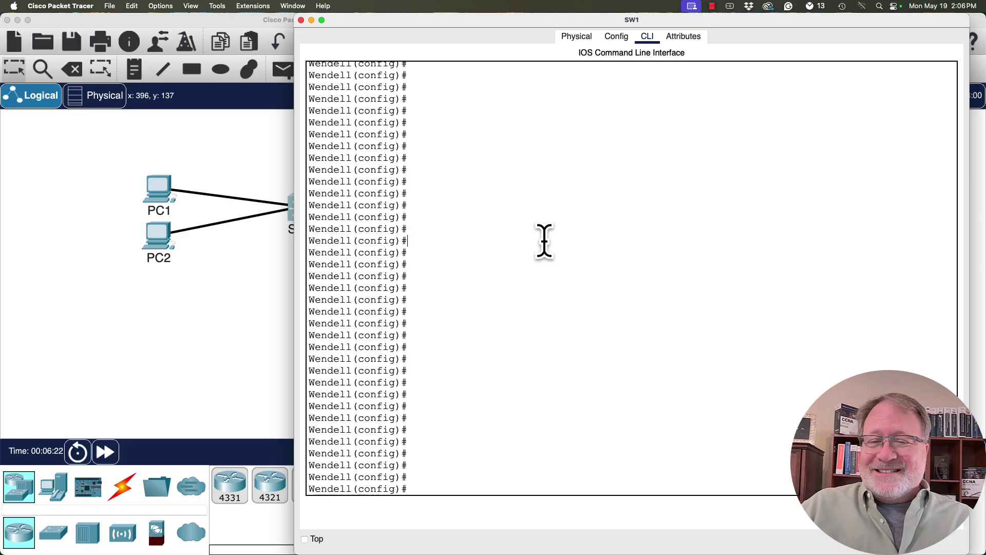
type("interface")
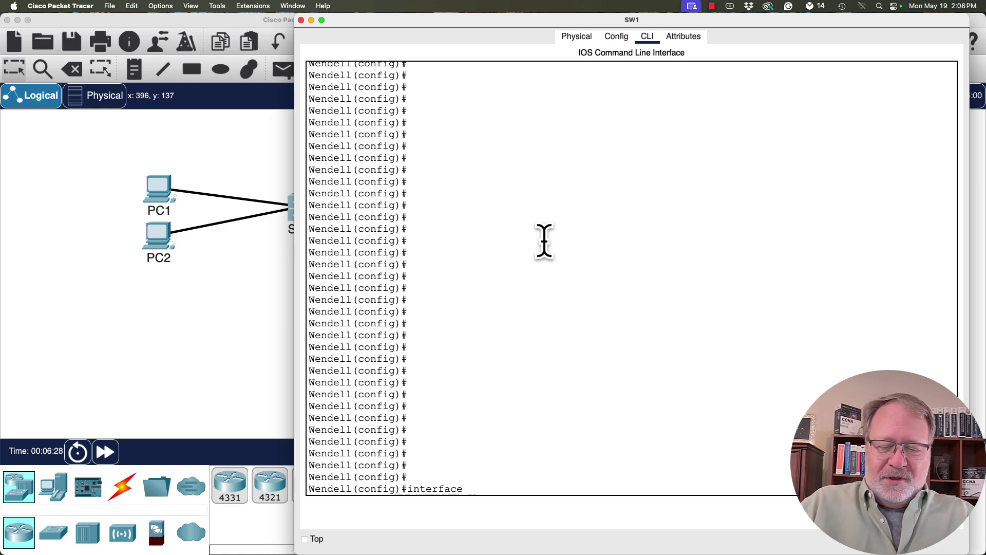
type(" gigabite")
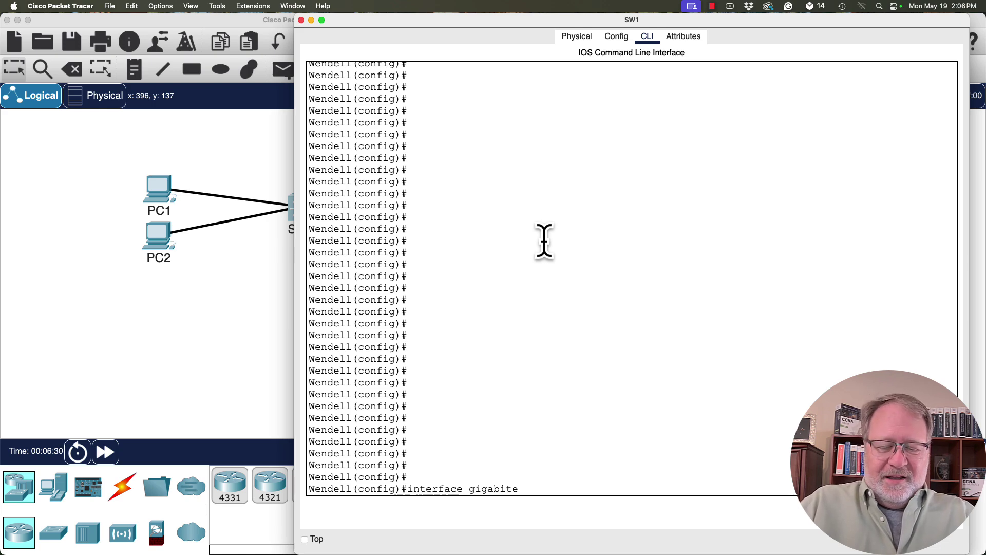
type("thernet1/")
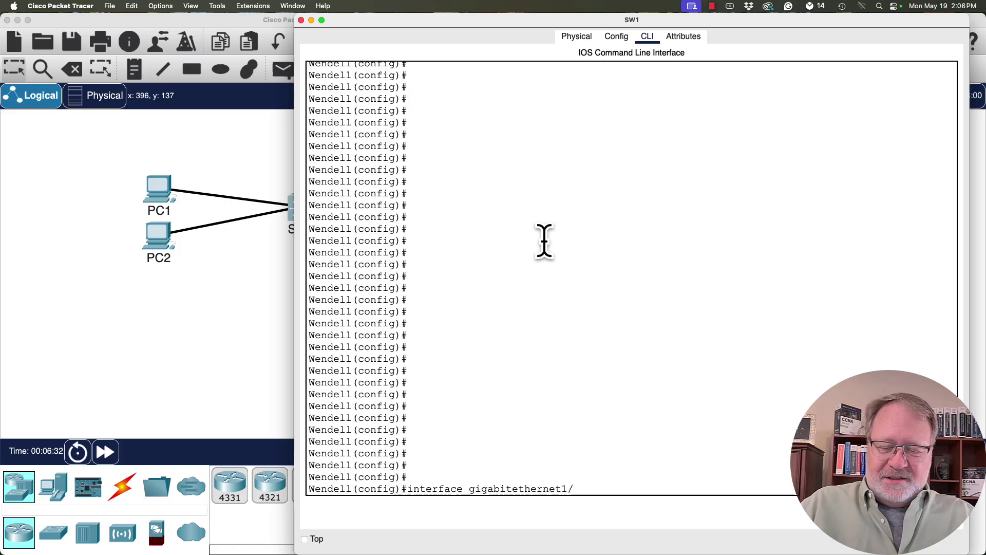
type("0/1")
key("Return")
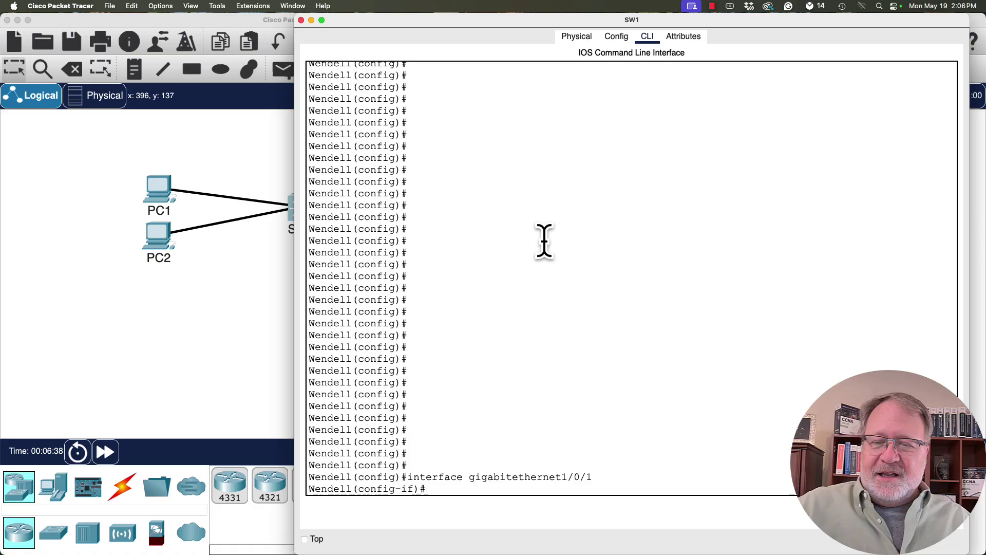
key("Return")
key("Return")
key("Return")
key("Return")
key("Return")
key("Return")
key("Return")
key("Return")
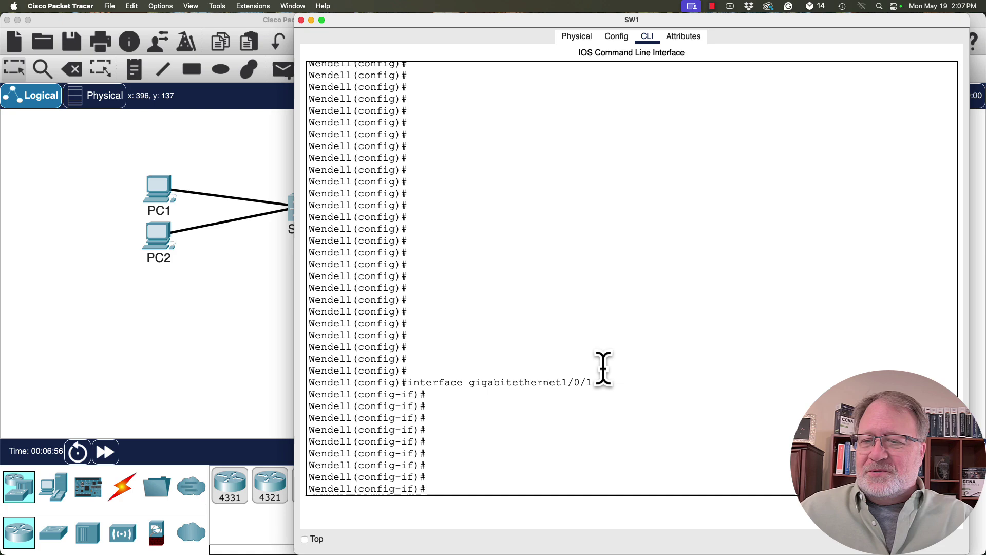
left_click_drag(594, 382, 456, 382)
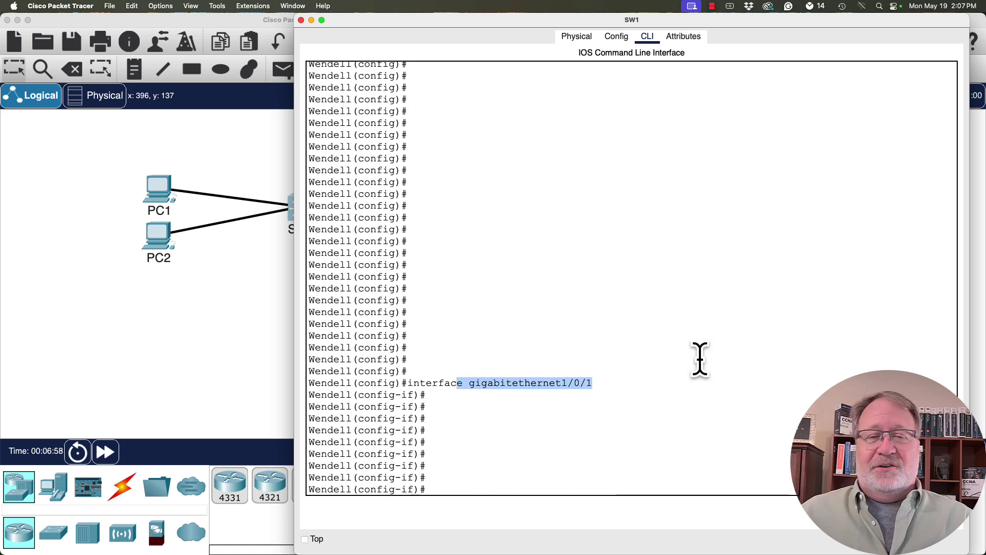
left_click(694, 340)
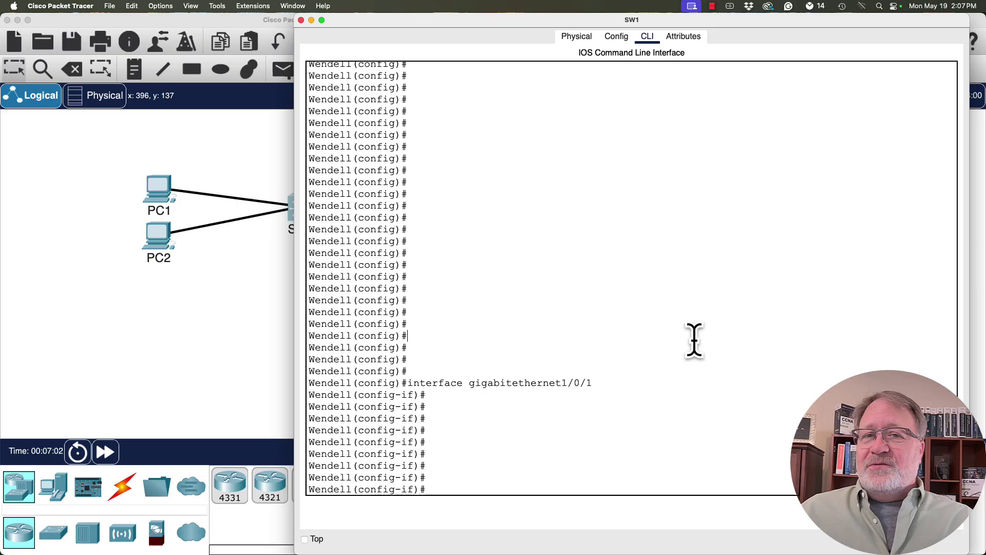
key("Return")
key("Return")
key("Return")
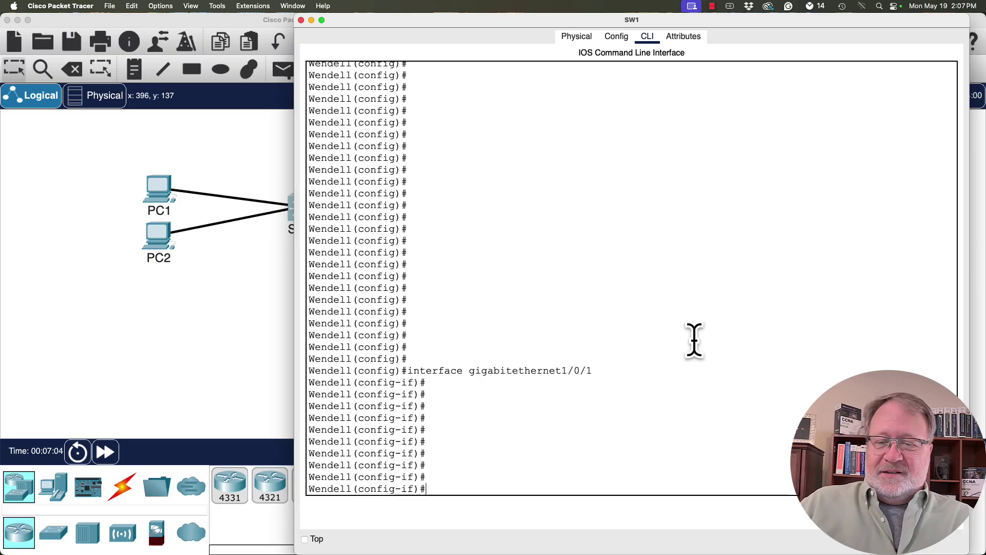
Reselect the interface with the abbreviated int g1/0/1, staying at Wendell(config-if)#.
type("int g")
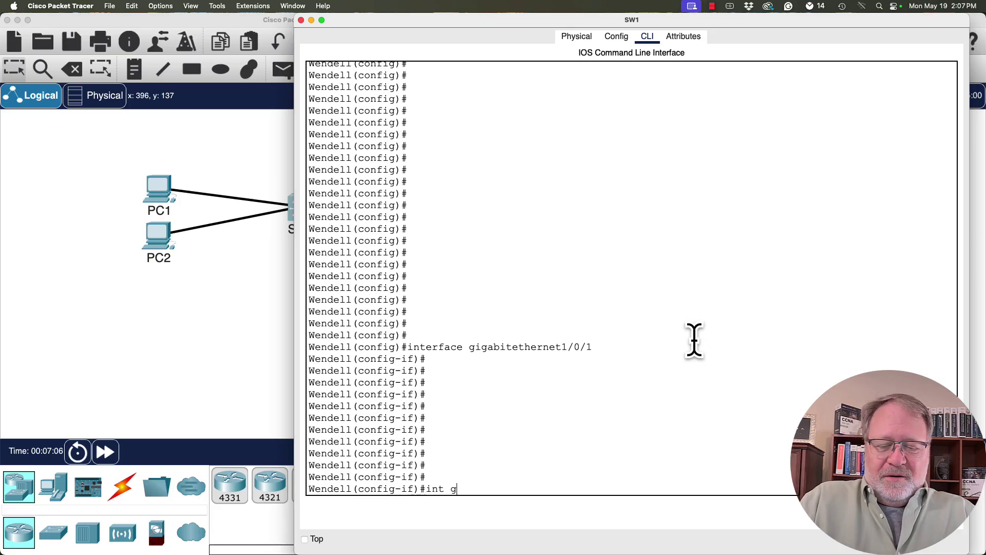
type("1/0/1")
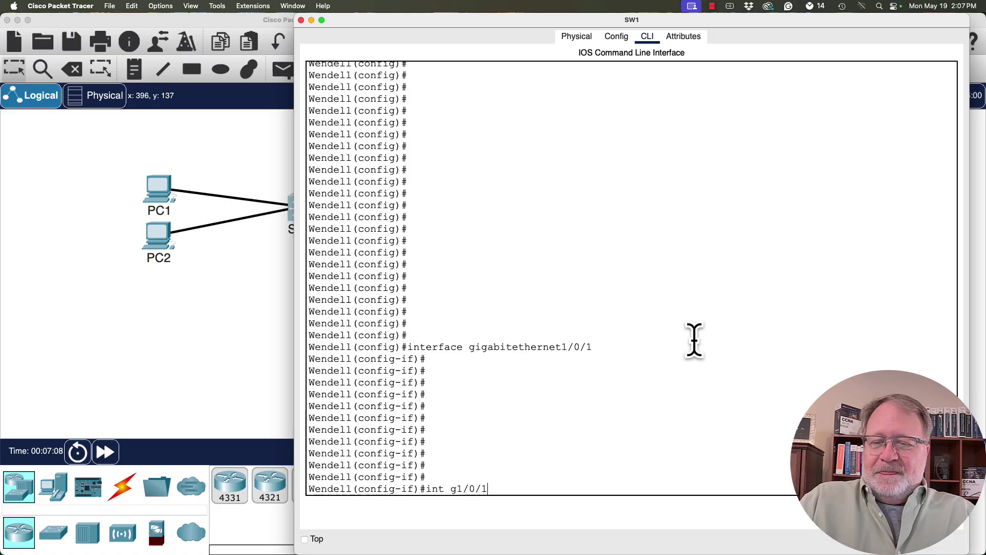
key("Return")
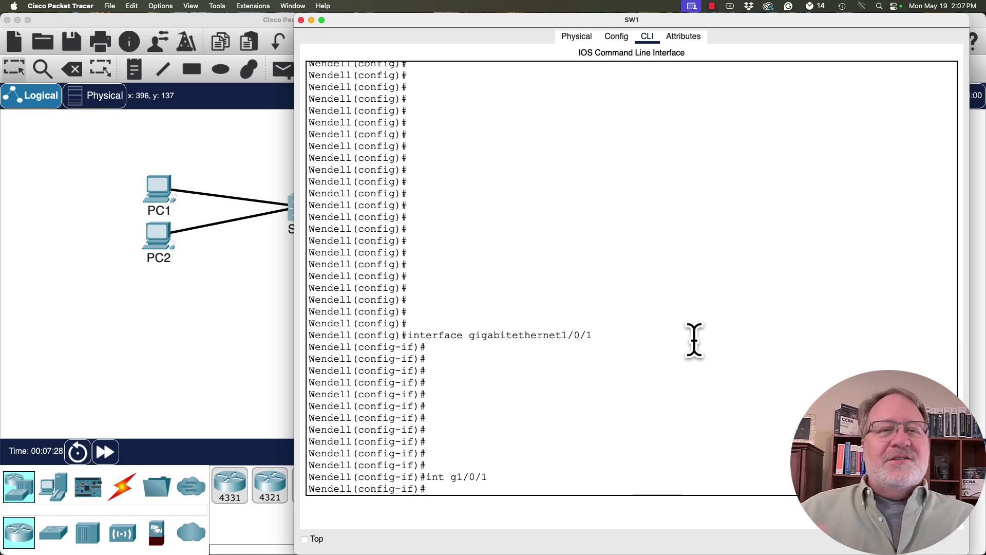
key("Return")
key("Return")
key("Return")
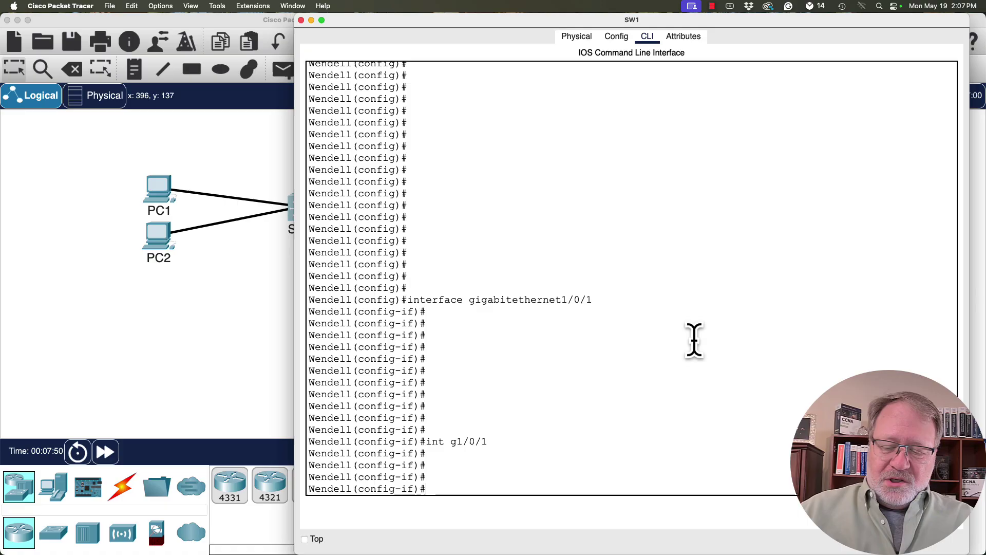
Show the interface-mode help list with ? and highlight the description entry.
type("?")
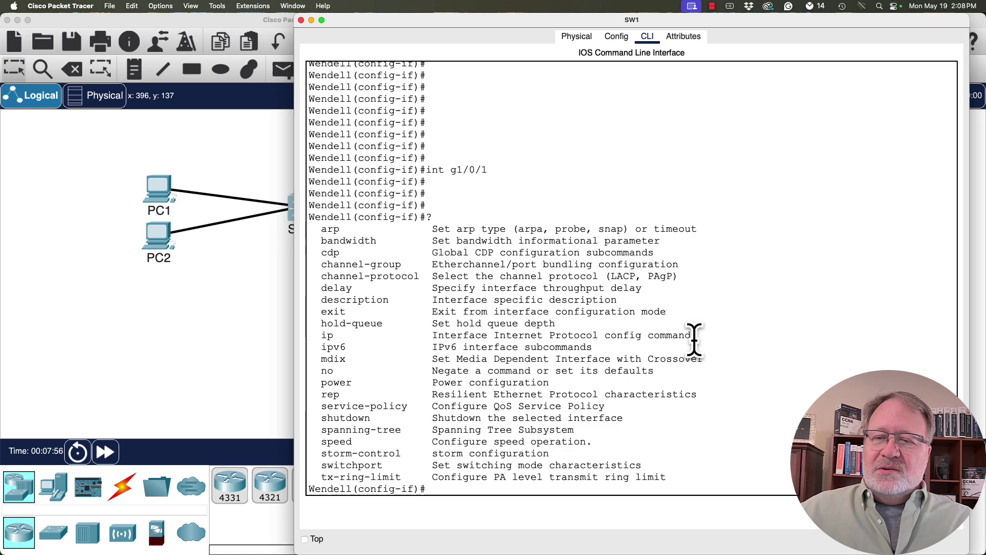
left_click_drag(621, 299, 295, 291)
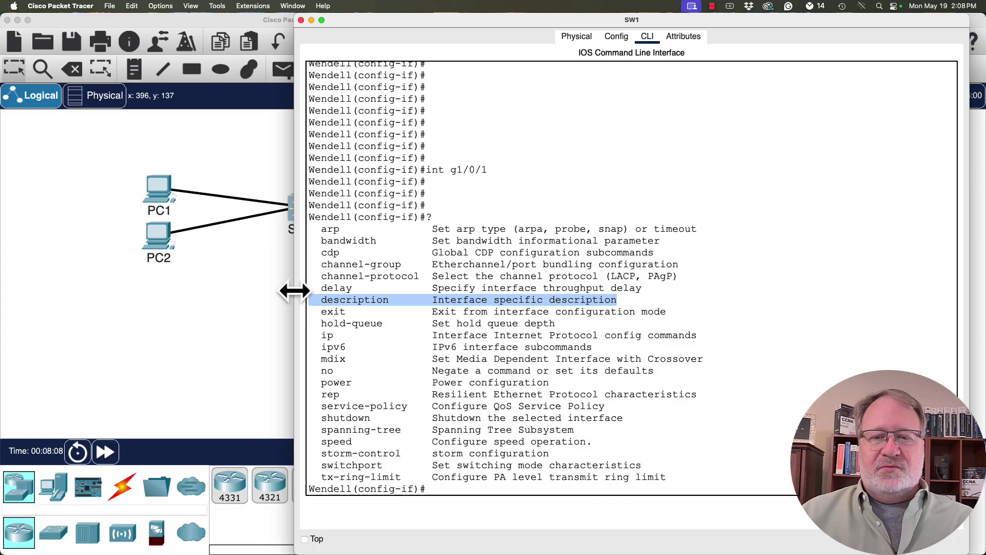
key("Return")
key("Return")
key("Return")
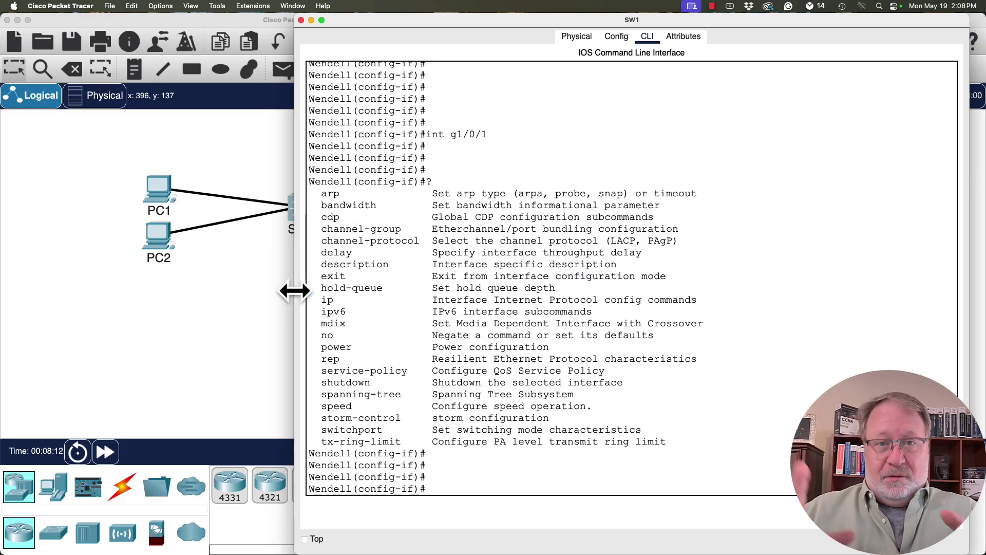
Apply the description 'connected to PC1' to interface g1/0/1.
type("desc")
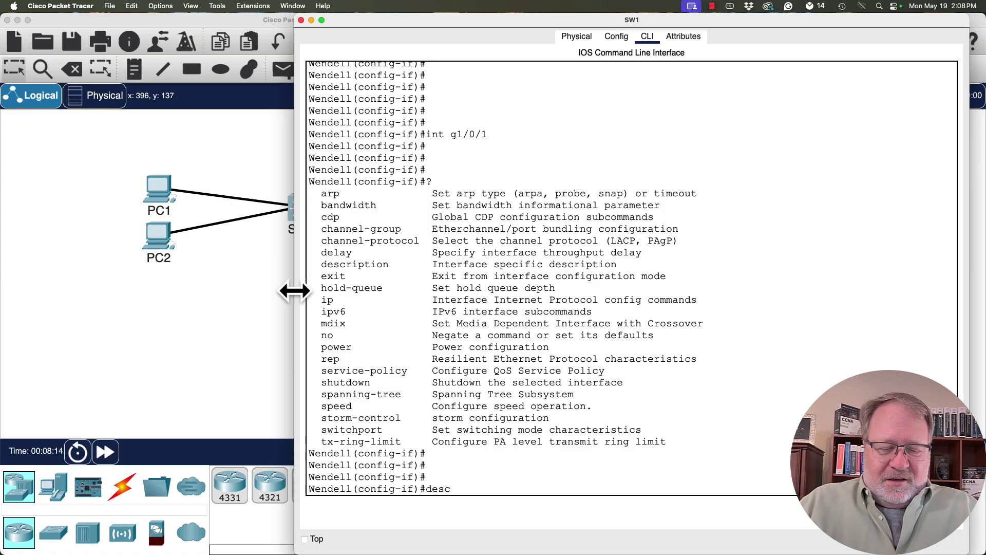
type("ription")
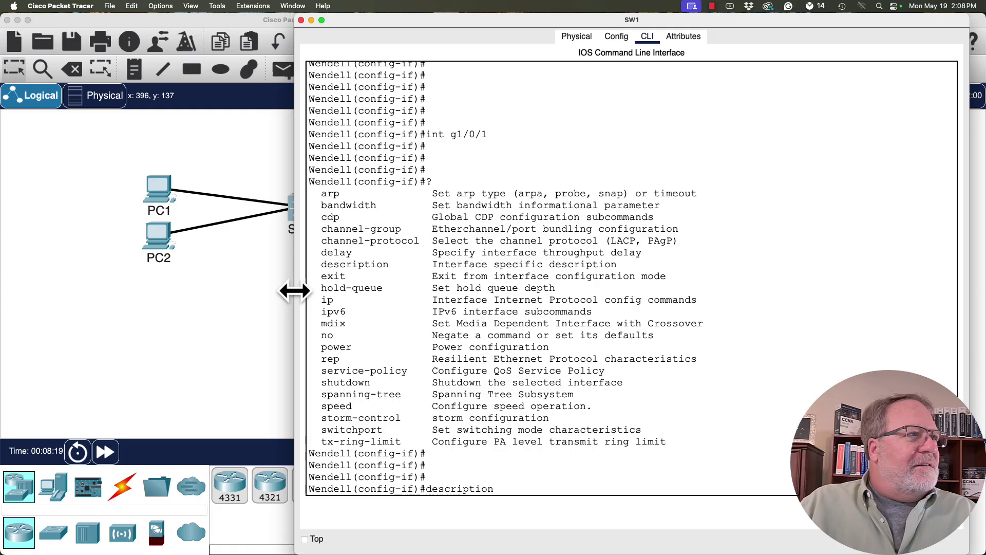
type(" connected to PC1")
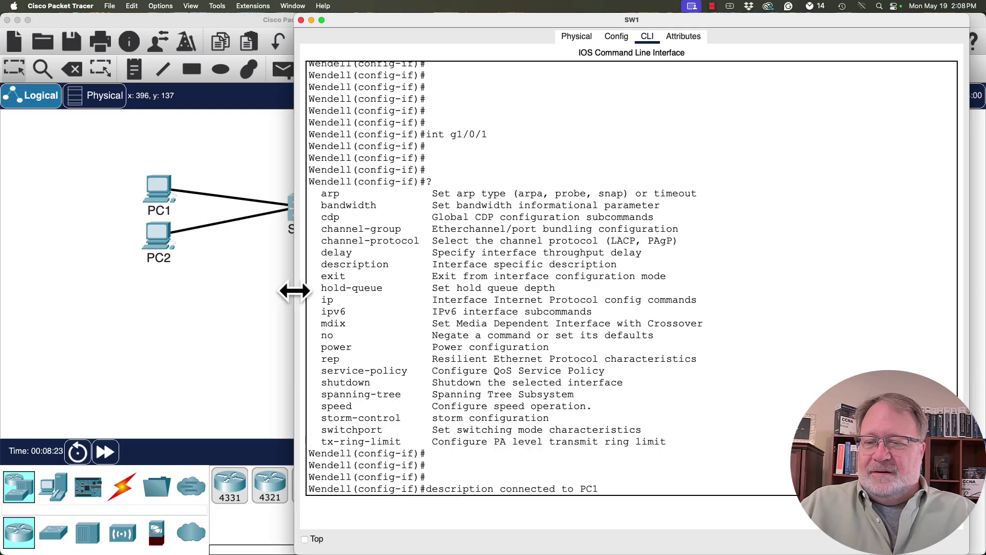
key("Return")
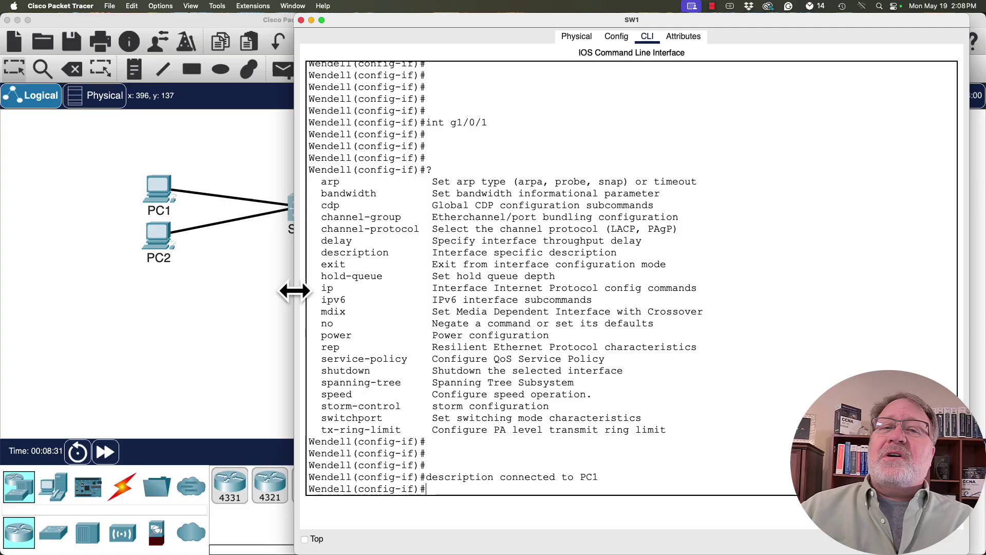
key("Return")
key("Return")
key("Return")
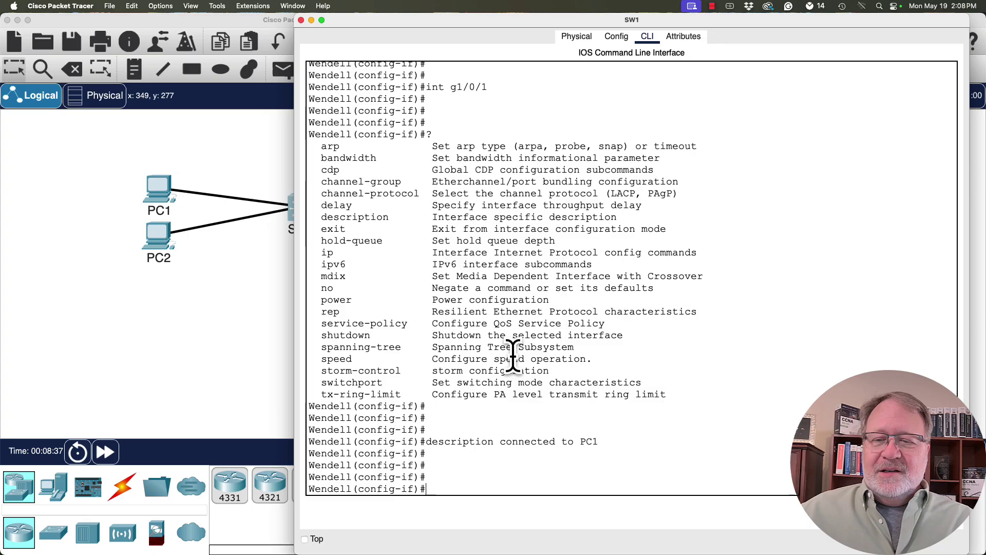
Confirm 'password' and 'name' give Invalid input in interface mode, list interface commands with ?, and type exit.
type("password")
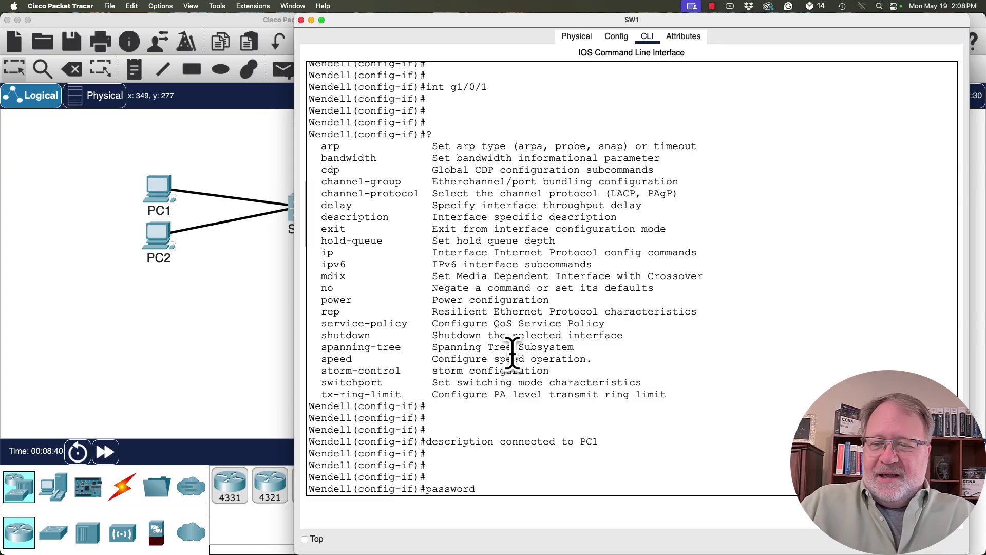
key("Return")
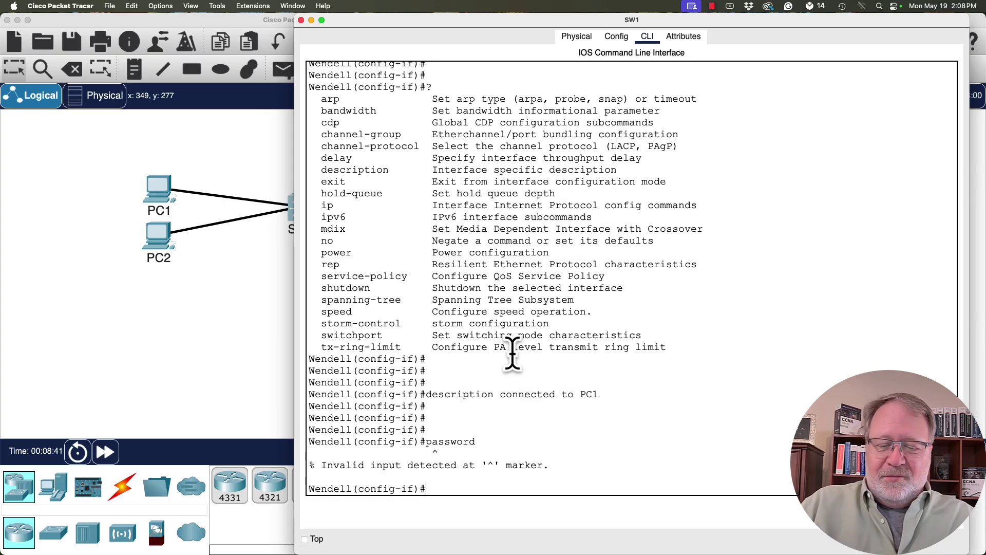
type("name")
key("Return")
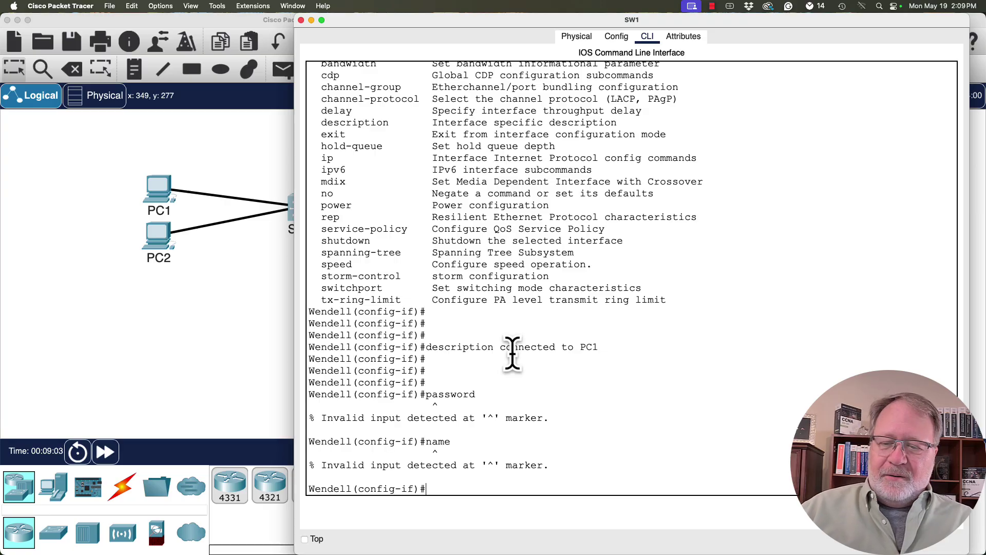
type("?")
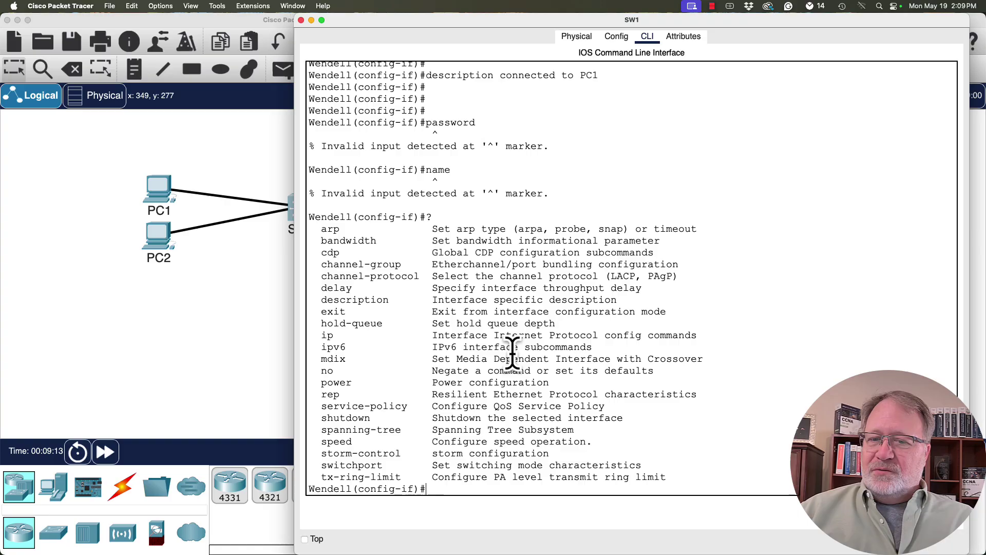
type("exit")
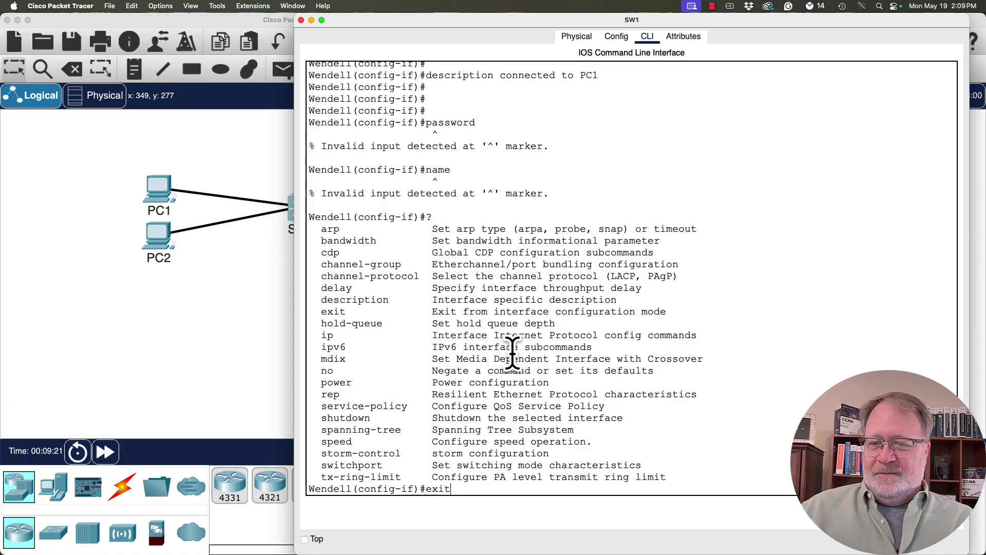
Run exit to return SW1 to the Wendell(config)# prompt and bring its CLI back into view.
key("Return")
key("Return")
key("Return")
key("Return")
key("Return")
key("Return")
key("Return")
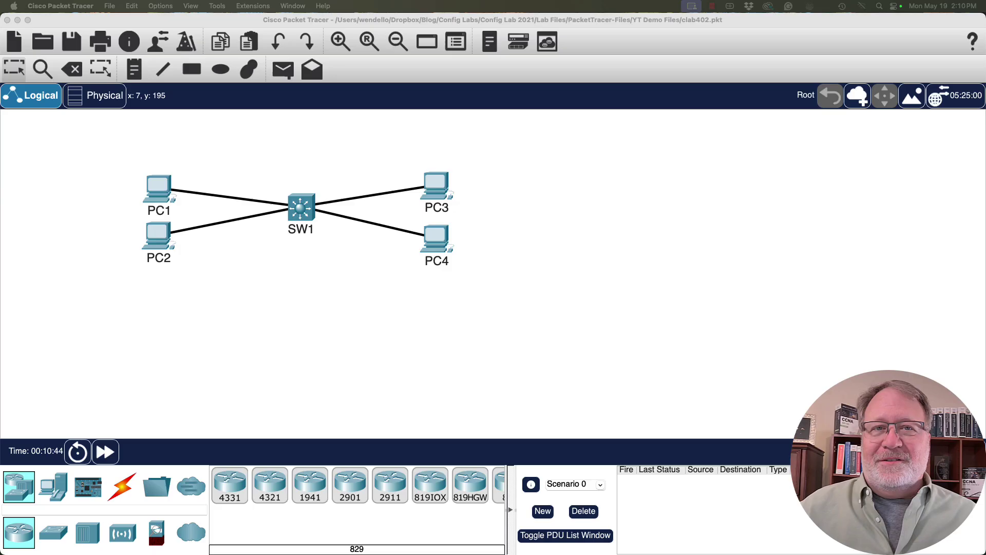
left_click(303, 214)
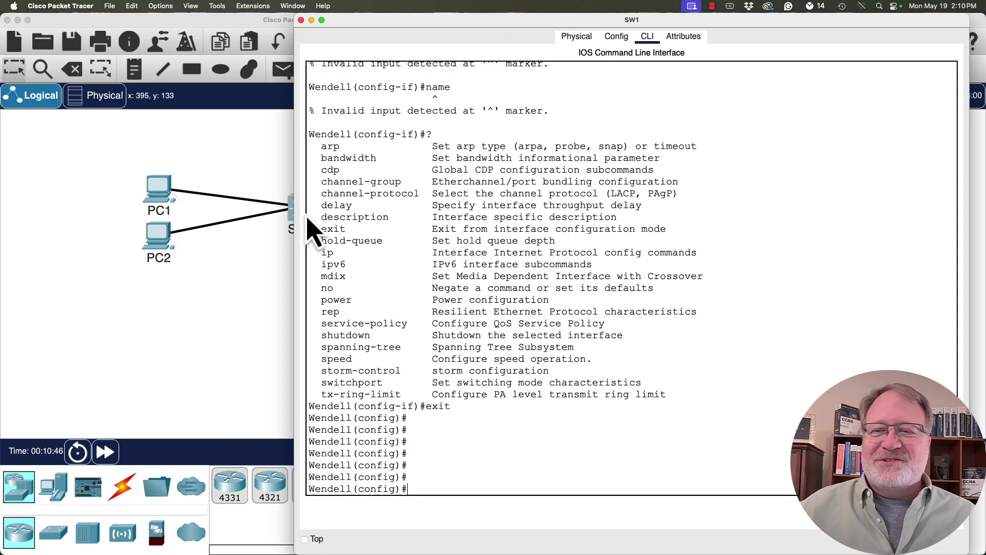
key("Return")
key("Return")
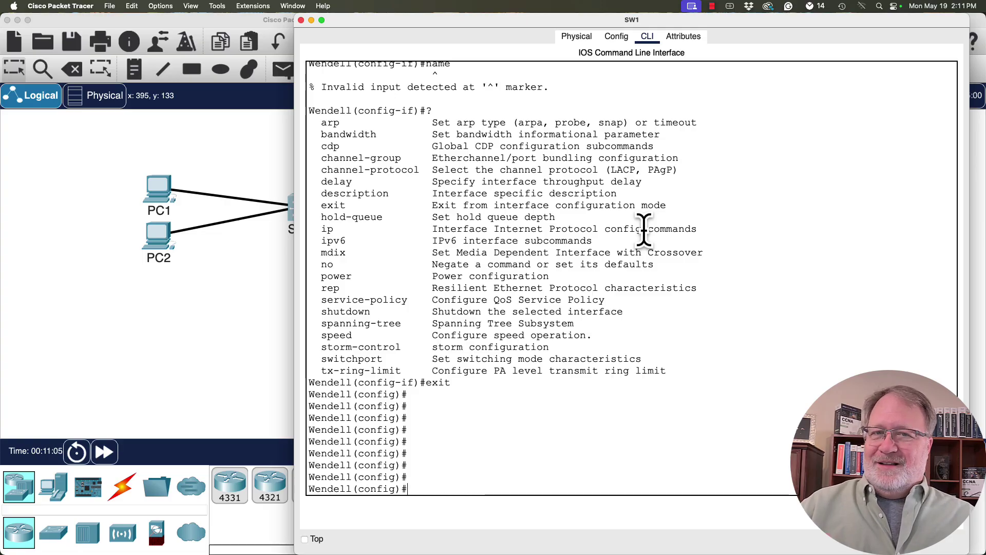
Enter line console 0 mode at Wendell(config-line)# and list its commands with ?
type("line")
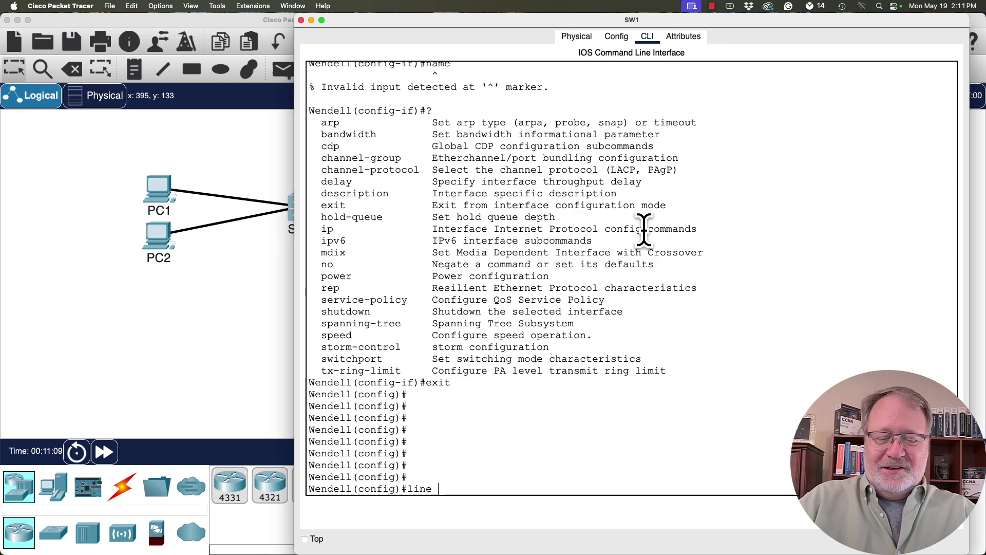
type("console")
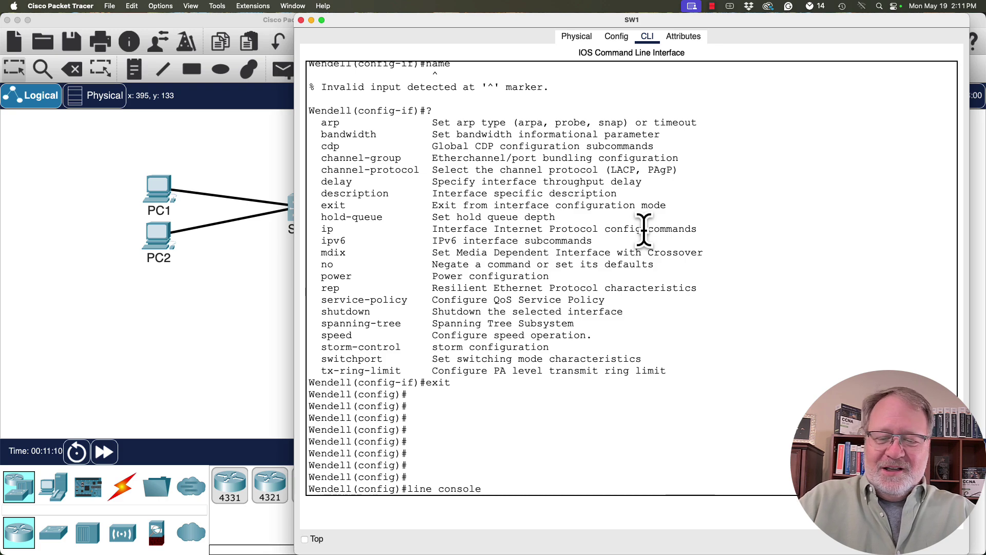
type(" 0")
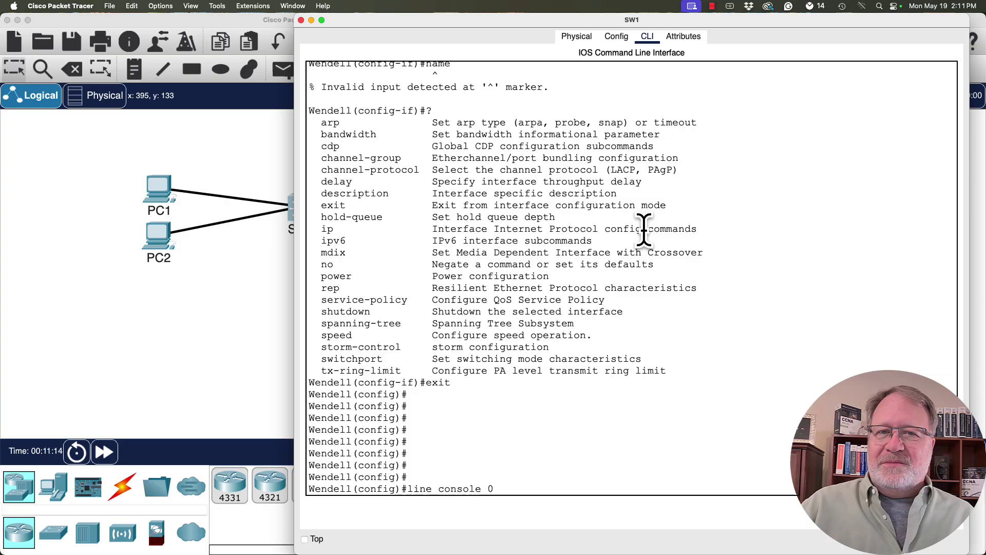
key("Return")
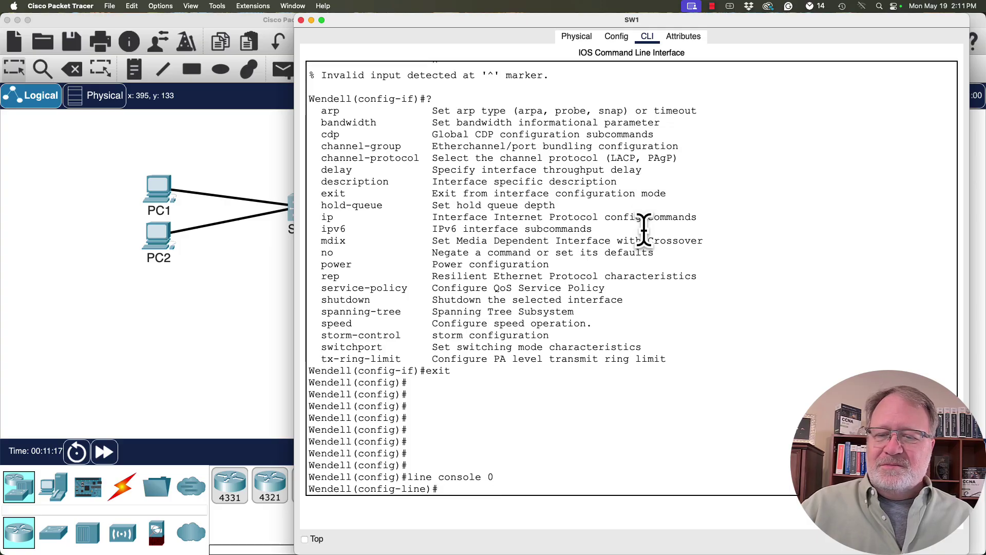
key("Return")
key("Return")
key("Return")
key("Return")
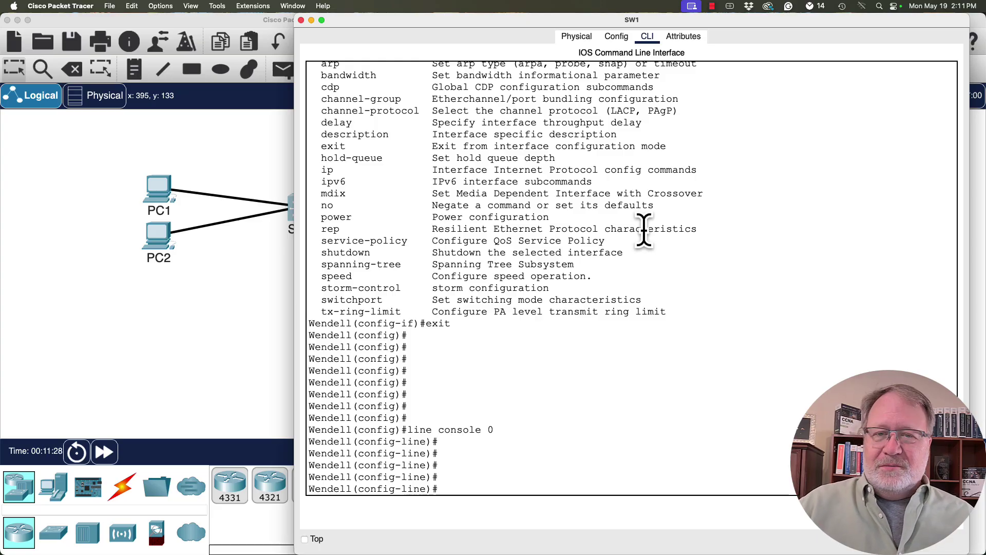
key("Return")
key("Return")
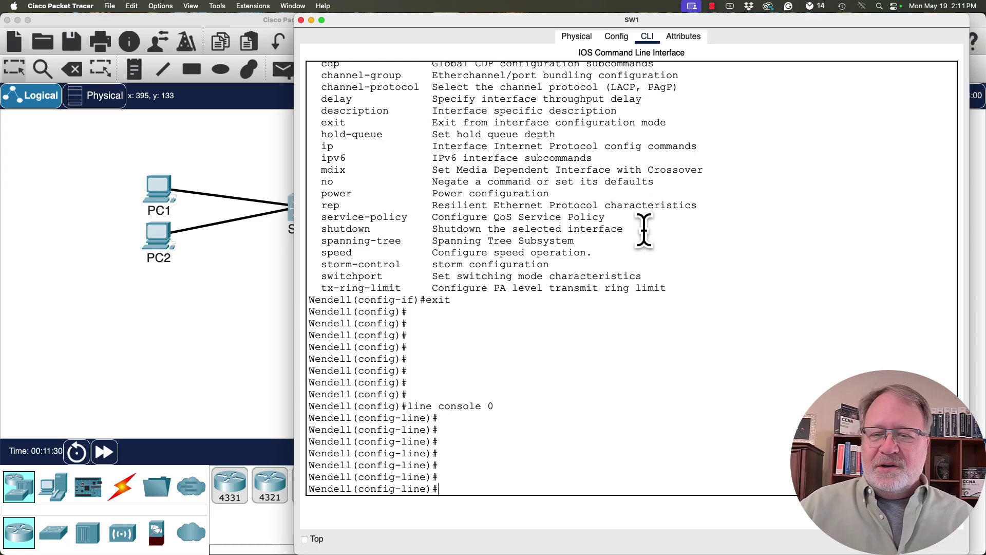
type("?")
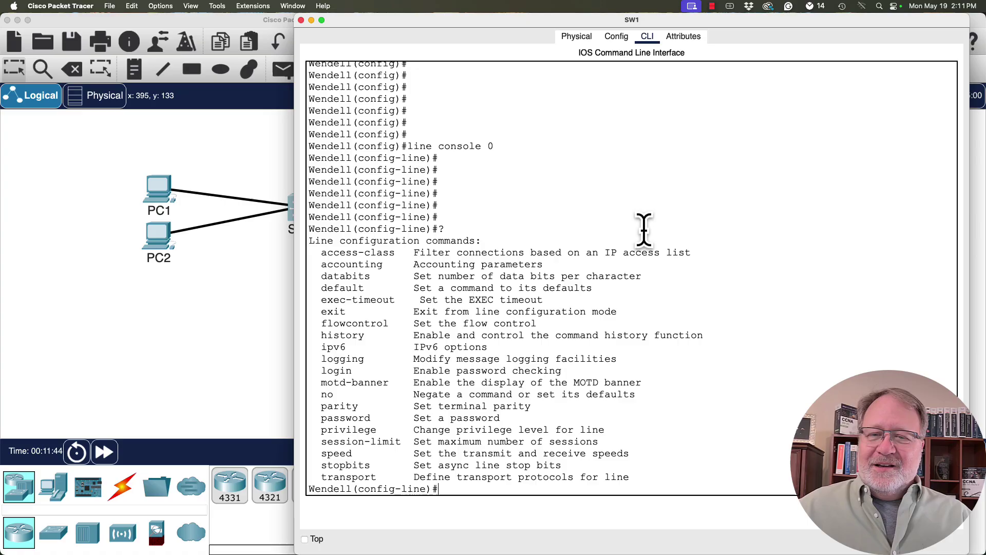
left_click_drag(372, 348, 315, 330)
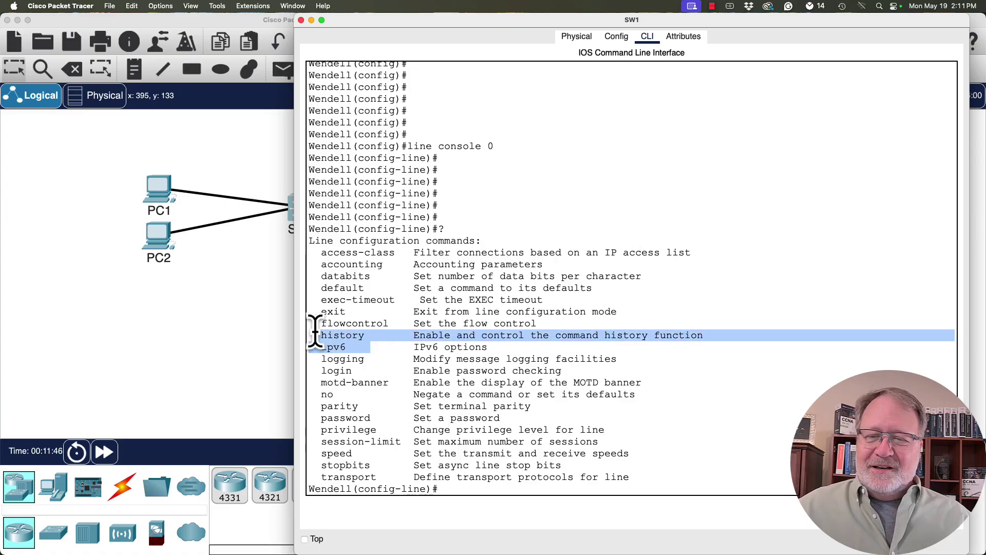
left_click_drag(371, 406, 315, 370)
left_click(379, 427)
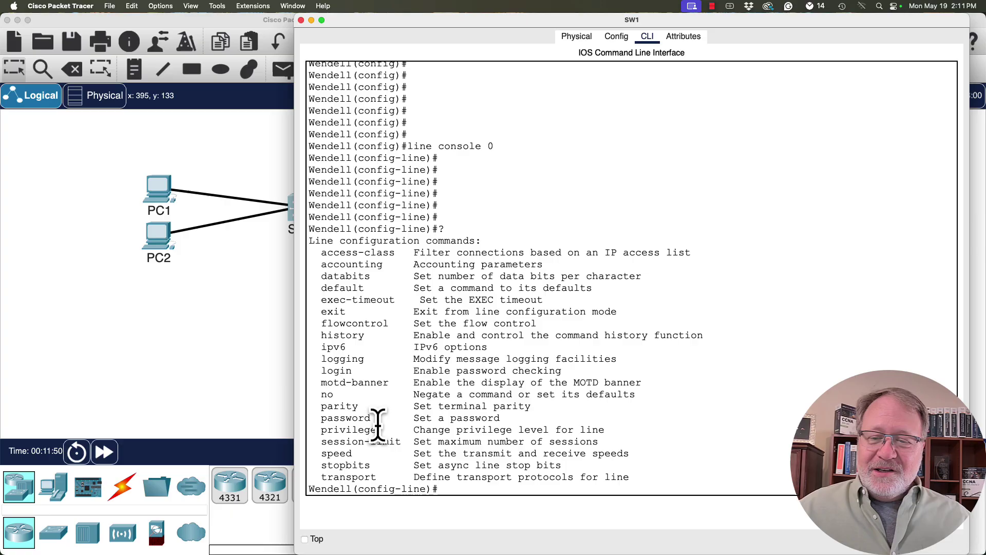
left_click_drag(500, 418, 318, 418)
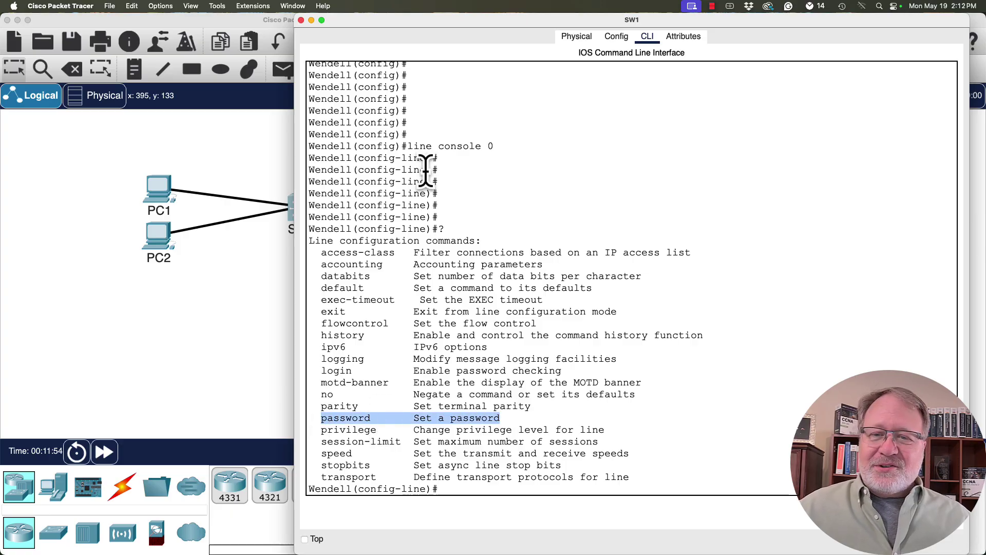
left_click_drag(400, 300, 320, 271)
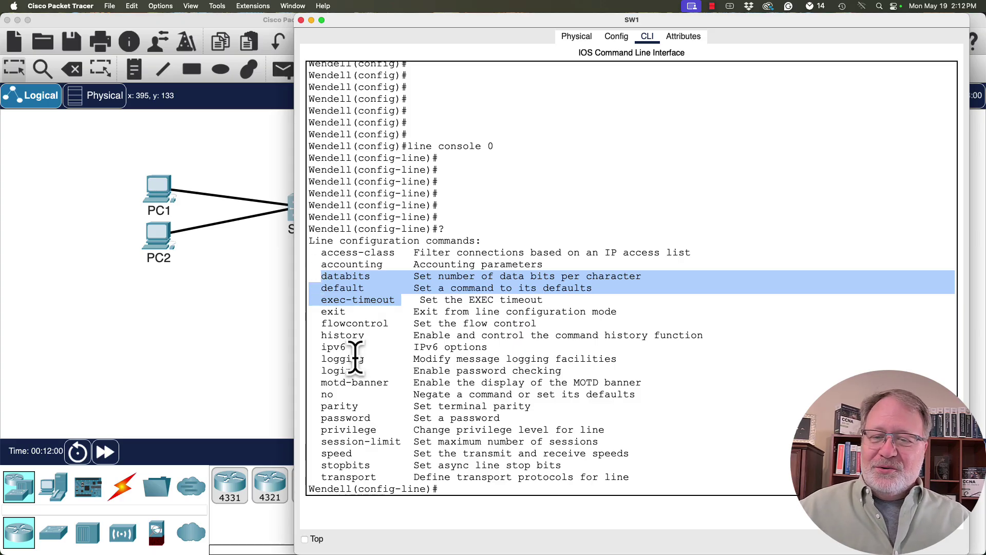
left_click_drag(390, 417, 334, 414)
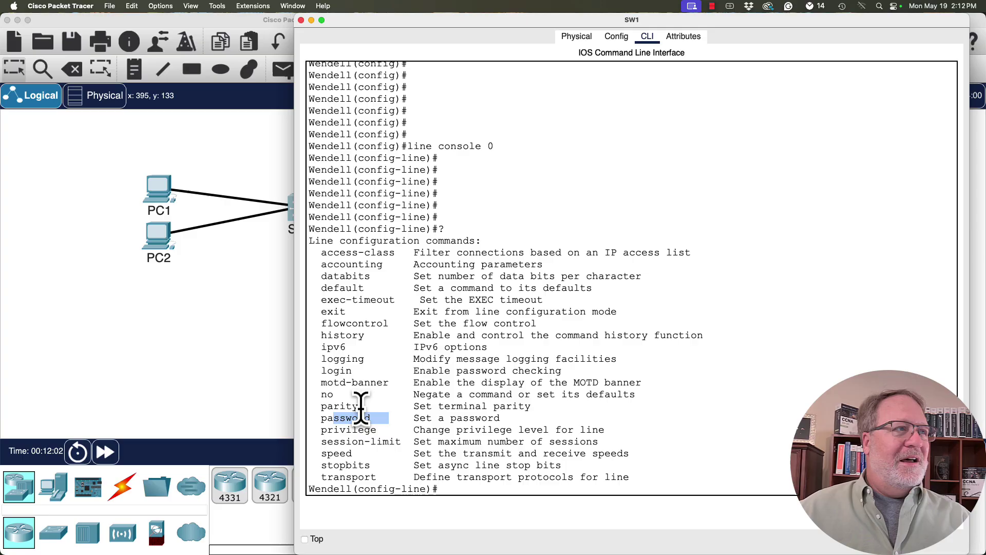
left_click(575, 409)
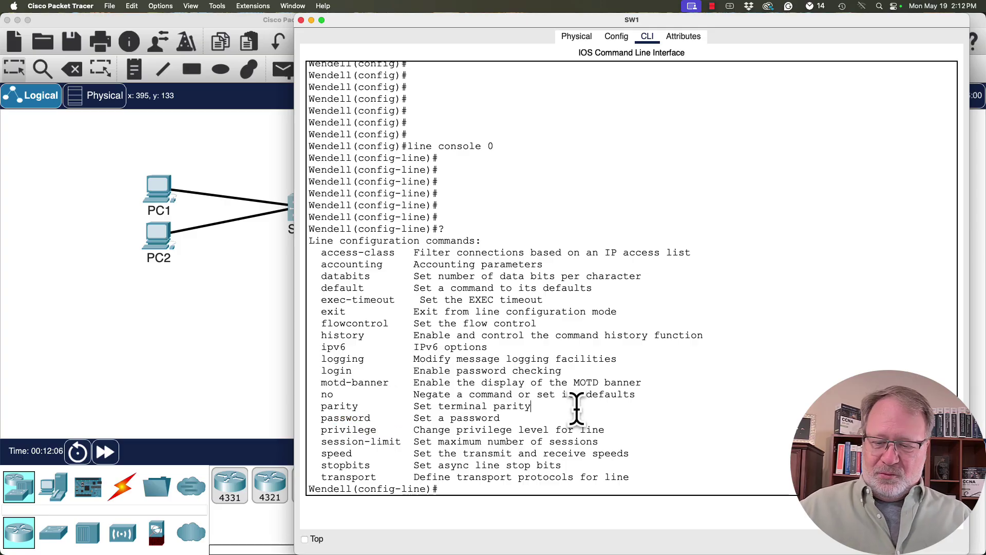
key("Return")
key("Return")
key("Return")
key("Return")
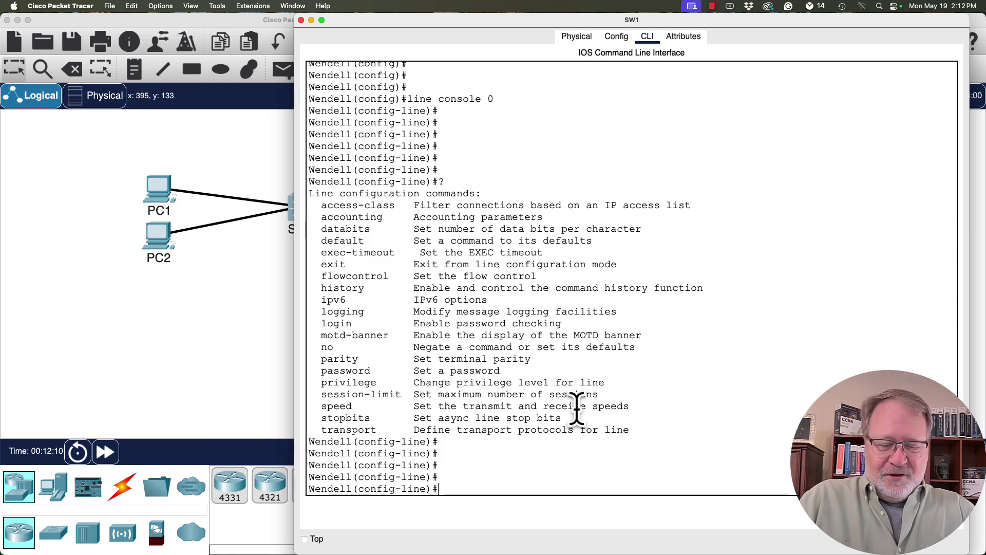
type("password cisco")
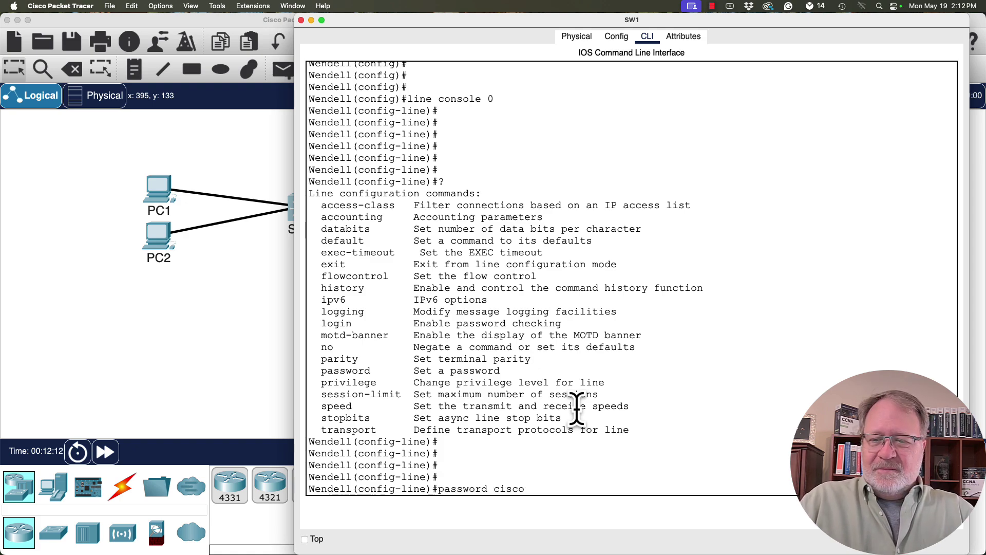
key("Return")
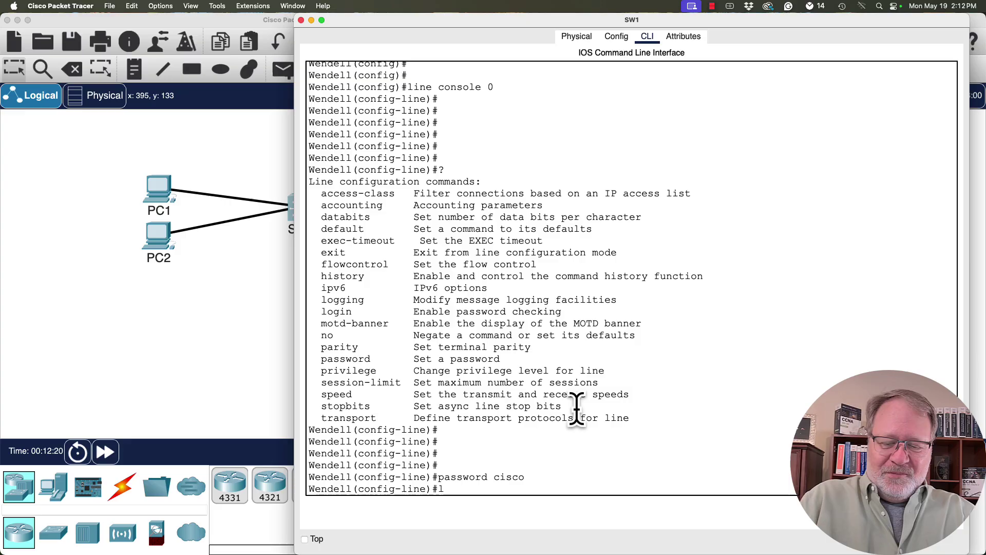
type("login")
key("Return")
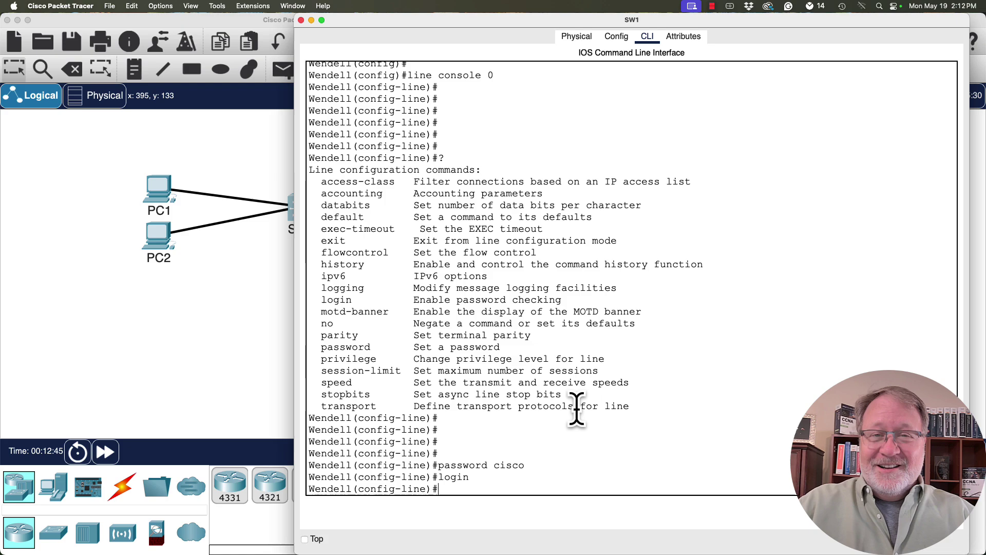
type("name")
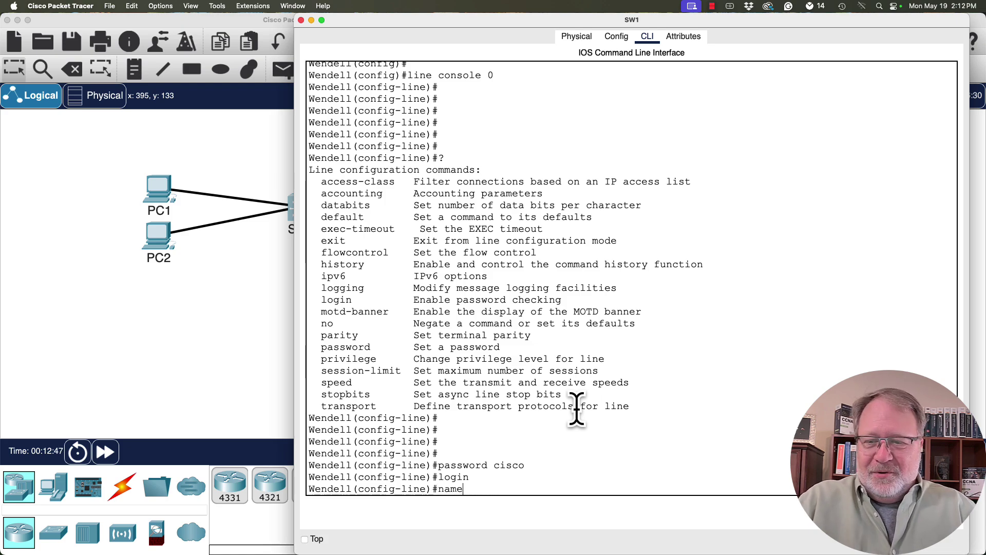
type(" Wendell22")
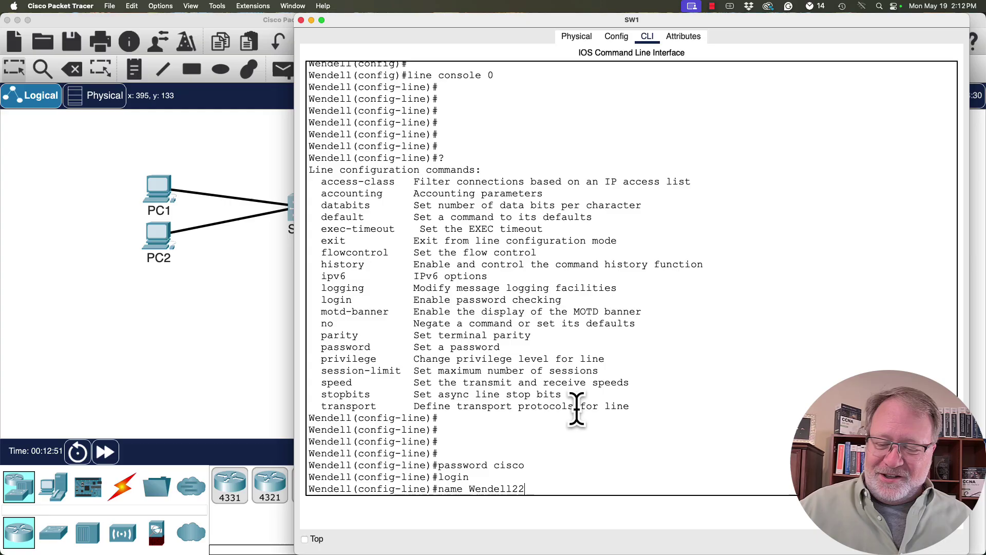
key("Return")
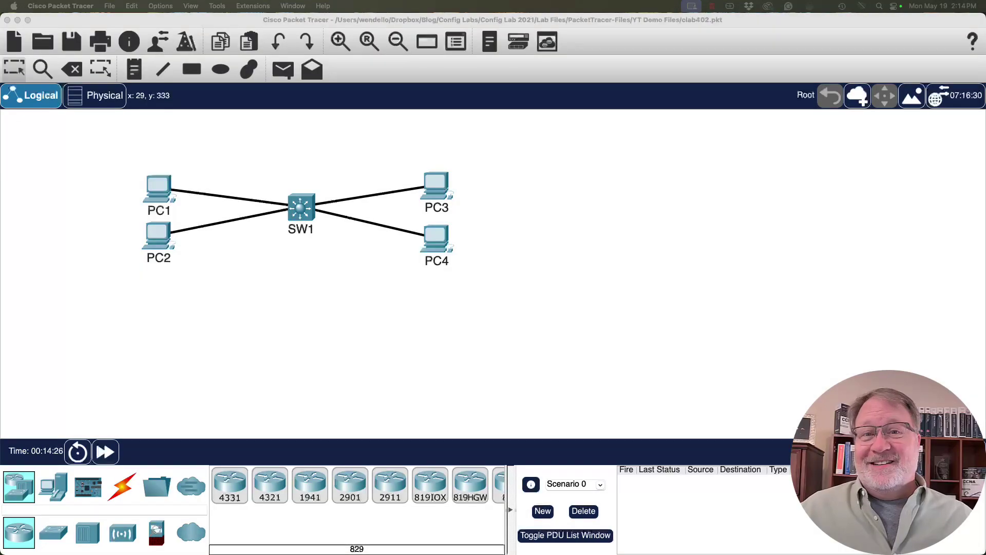
left_click(308, 222)
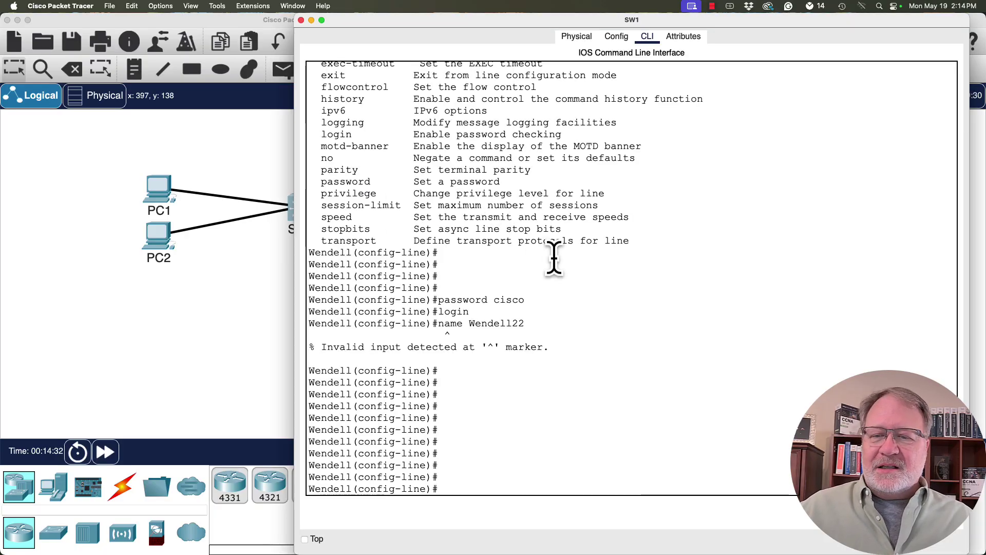
left_click_drag(433, 480, 308, 467)
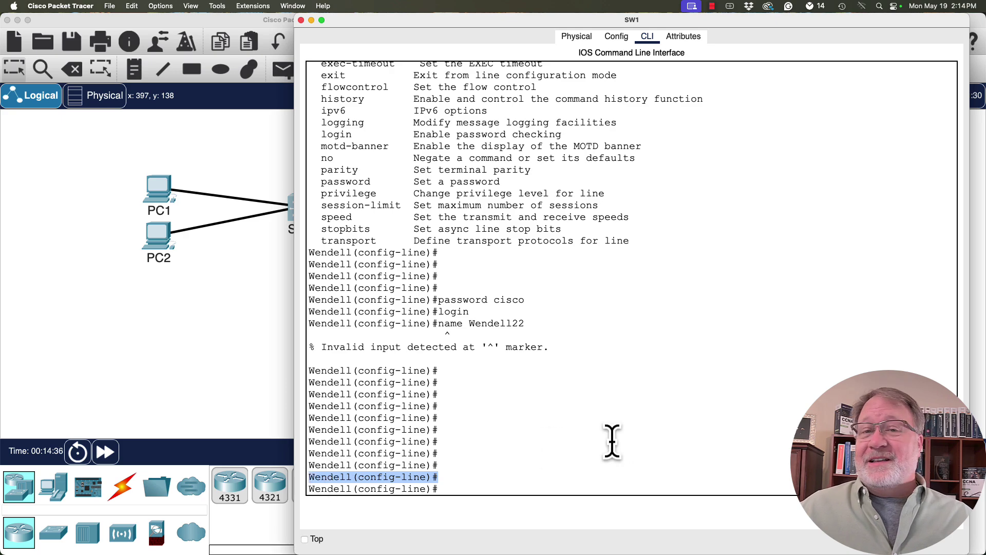
left_click(474, 487)
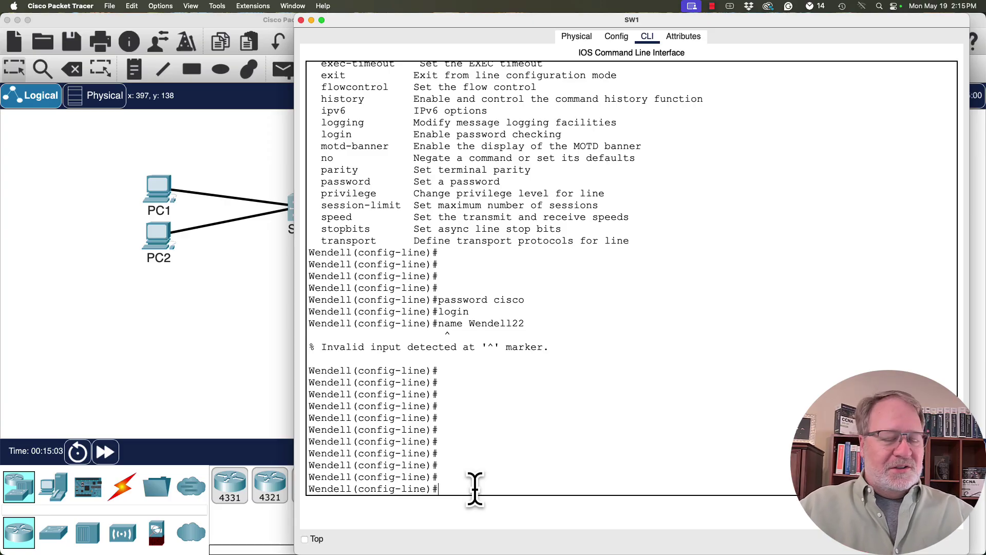
Create VLAN 22, reaching Wendell(config-vlan)#, and list its configuration commands with ?
type("vlan ")
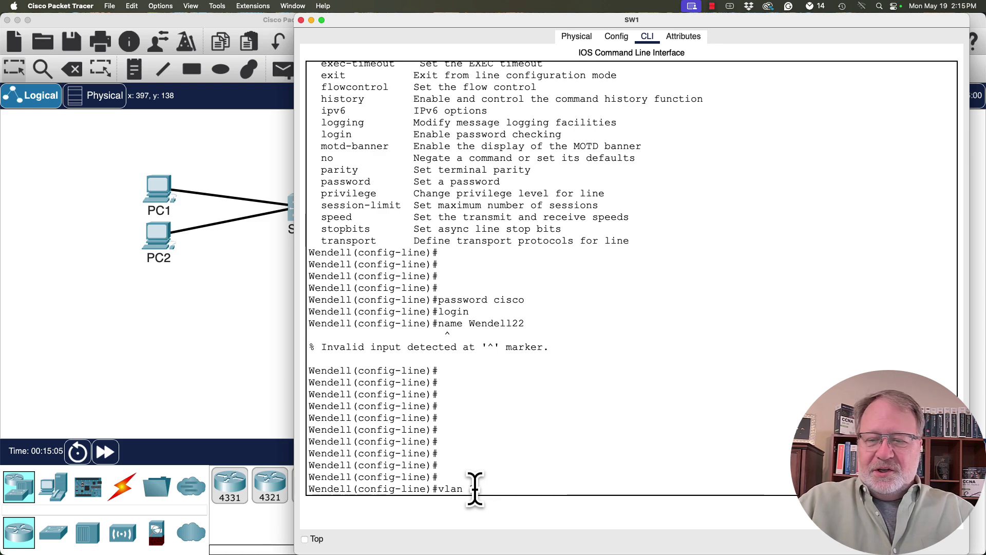
type("22")
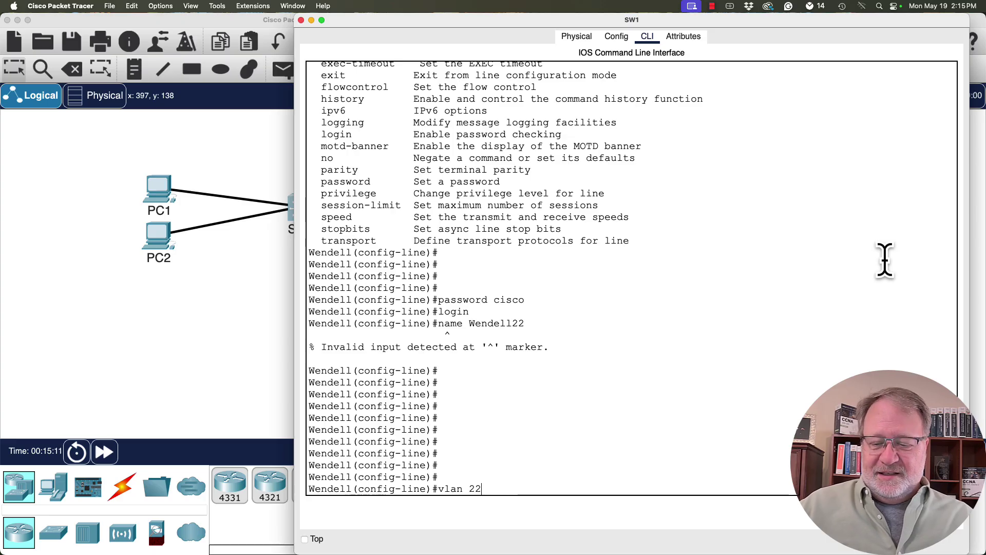
key("Return")
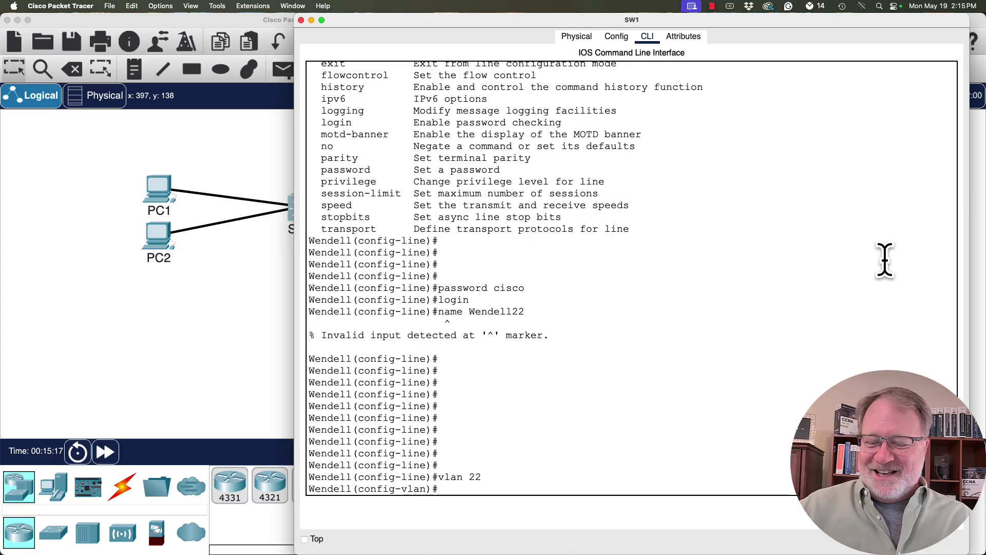
key("Return")
key("Return")
key("Return")
key("Return")
key("Return")
key("Return")
key("Return")
key("Return")
key("Return")
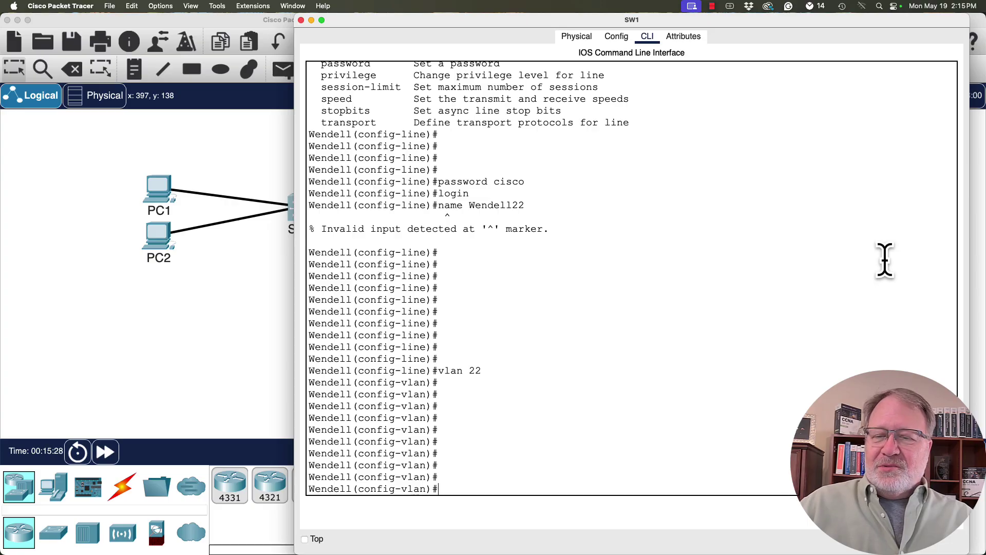
type("?")
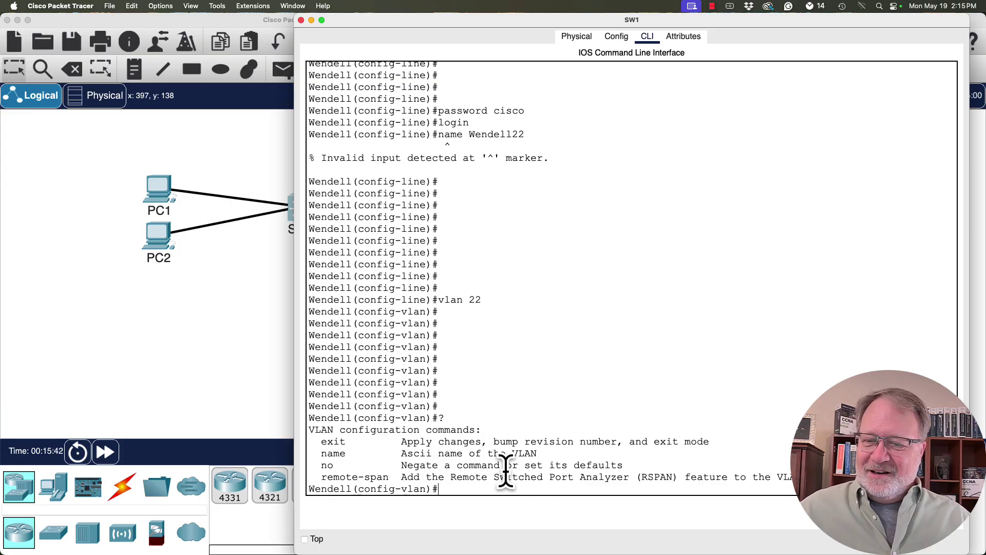
Point out the name command in the help, then name VLAN 22 'Wendell22', correcting a typo.
left_click_drag(536, 453, 321, 453)
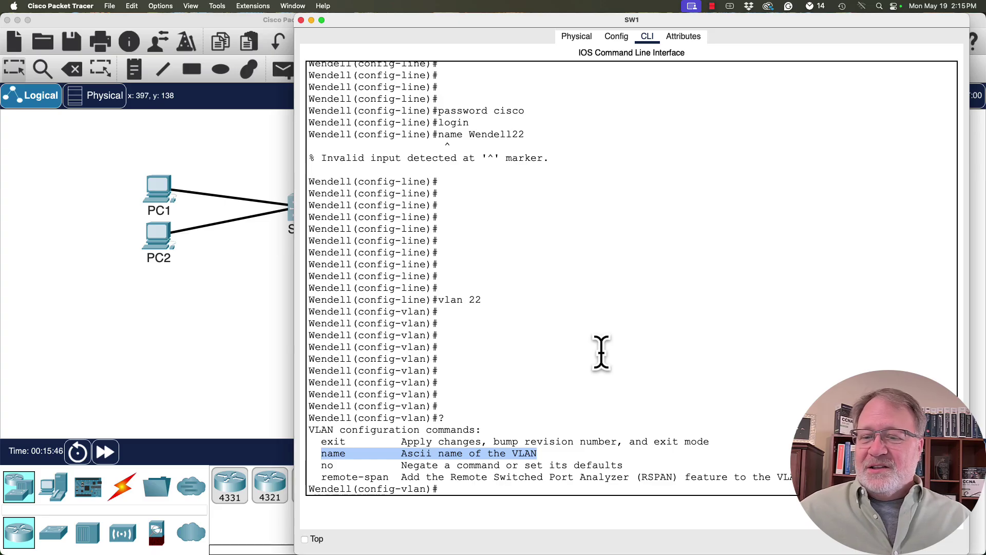
left_click(466, 487)
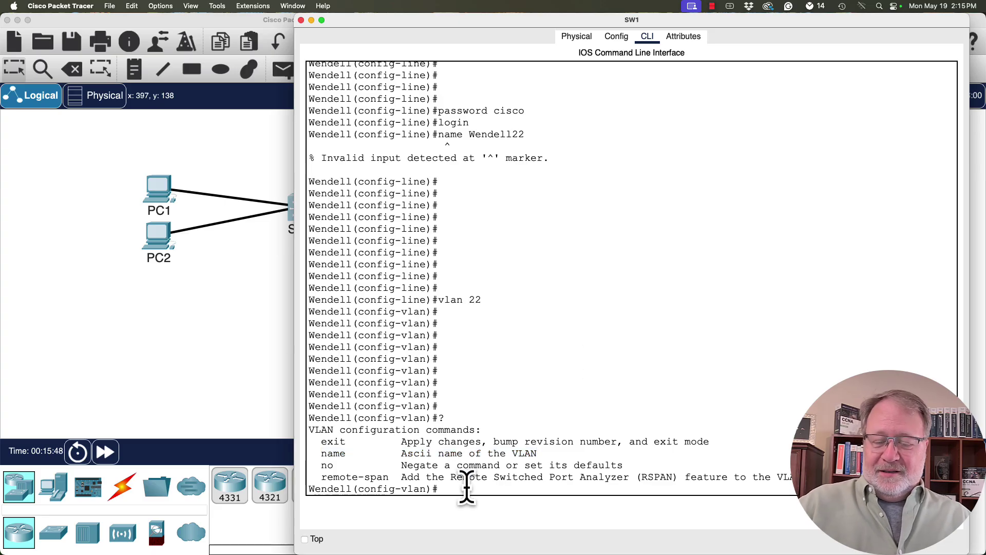
key("Return")
key("Return")
key("Return")
key("Return")
key("Return")
type("name")
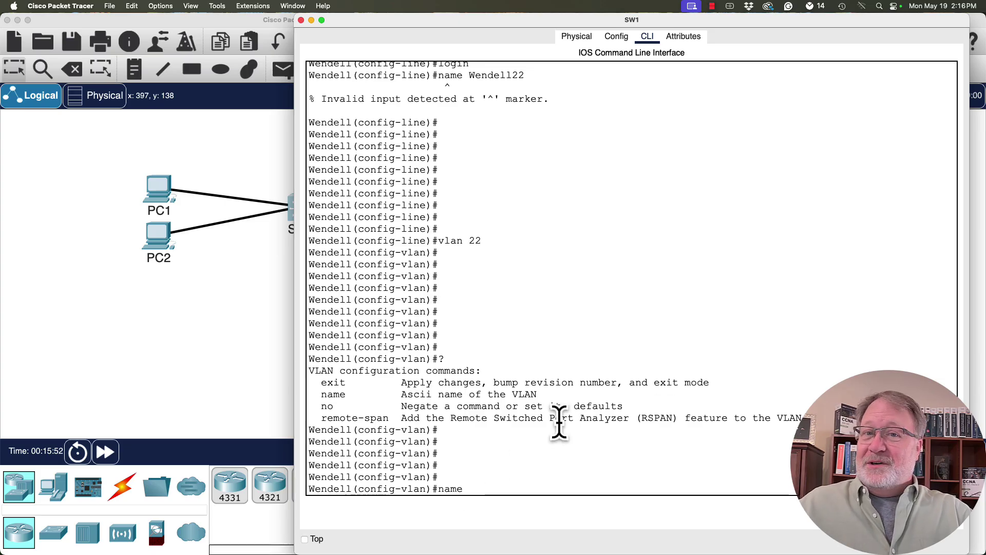
type("Wendellw")
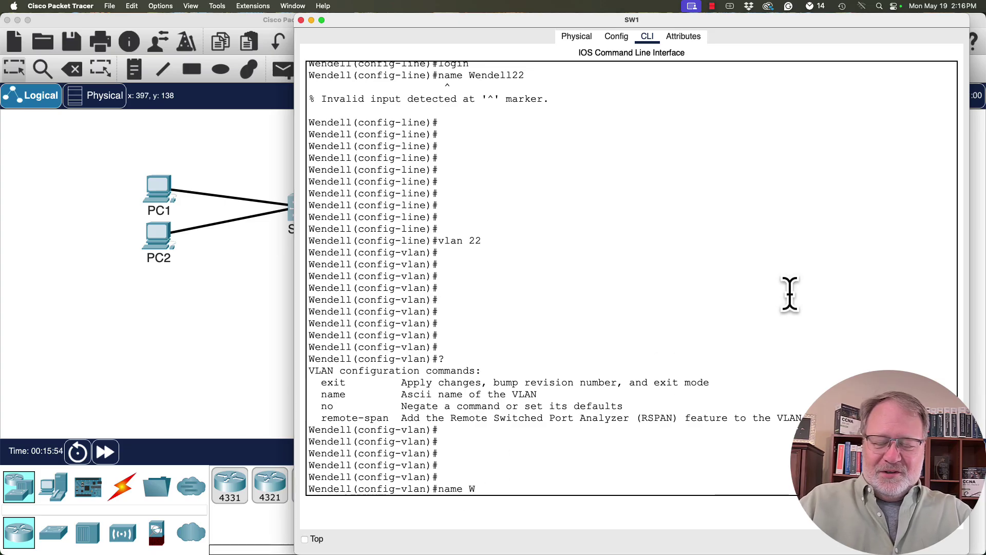
type("w")
key("BackSpace")
key("BackSpace")
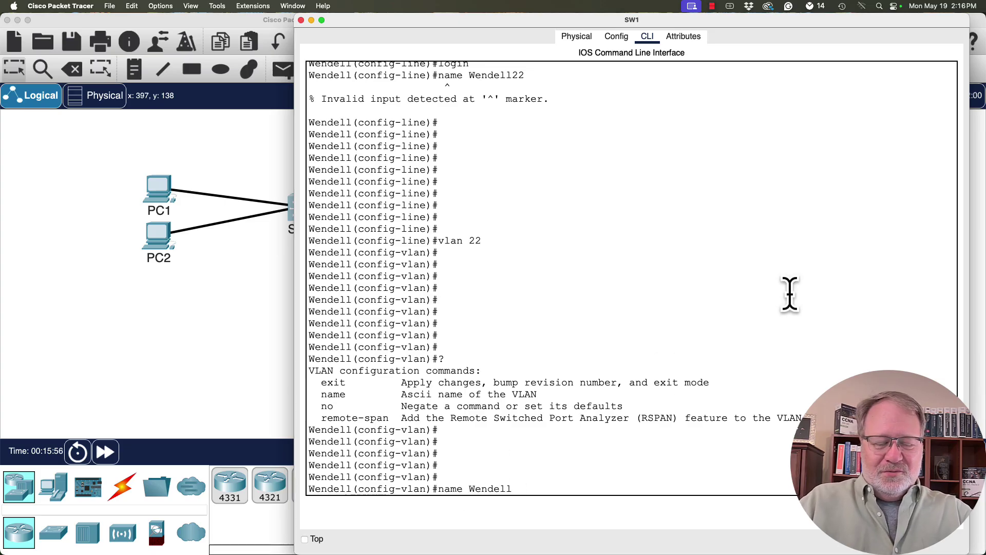
type("22")
key("Return")
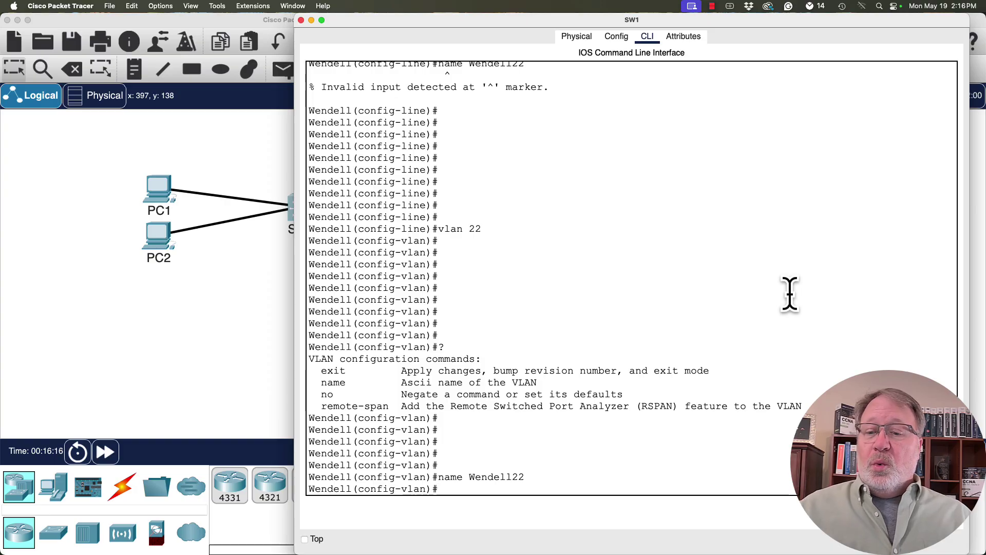
key("Return")
key("Return")
key("Return")
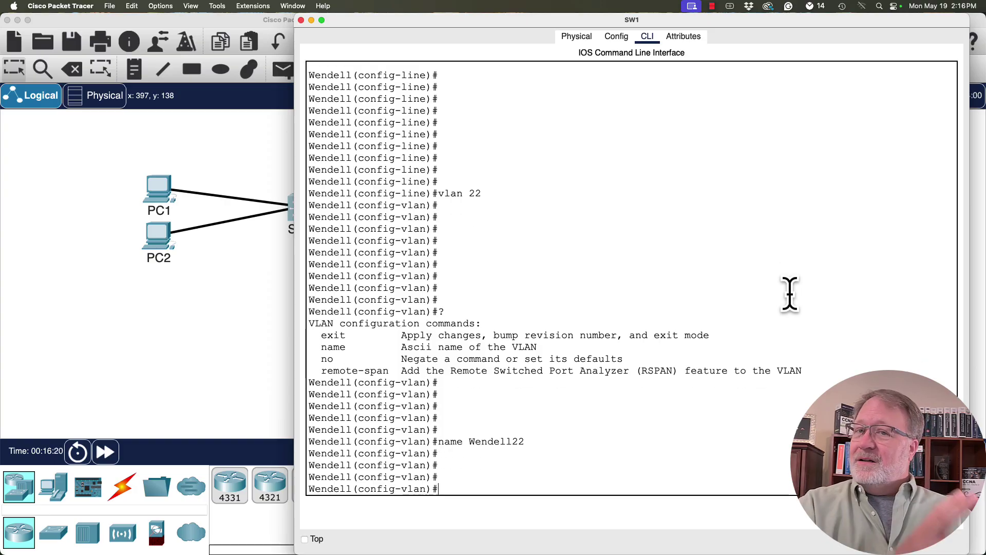
Use end to drop from configuration mode back to the Wendell# privileged prompt.
type("en")
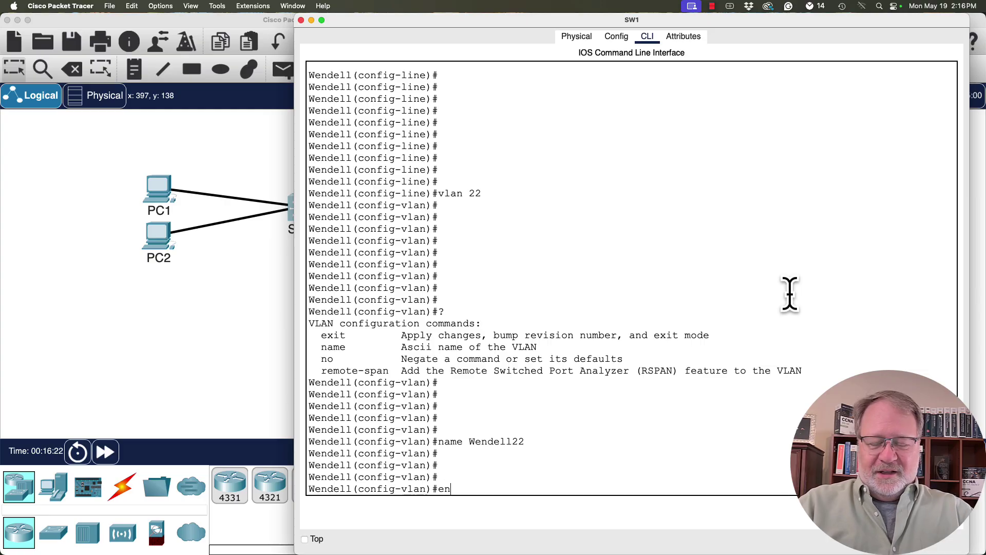
type("d")
key("Return")
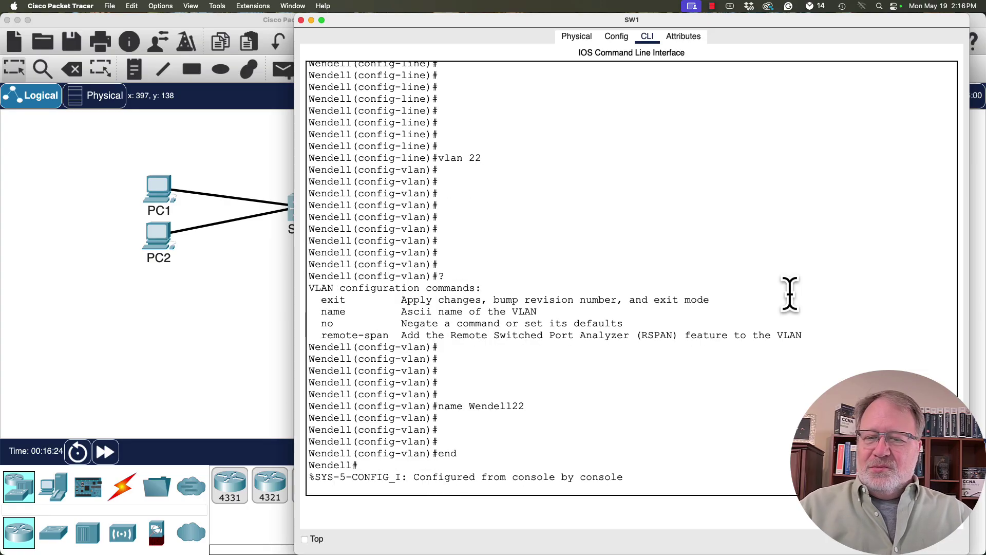
key("Return")
key("Return")
key("Return")
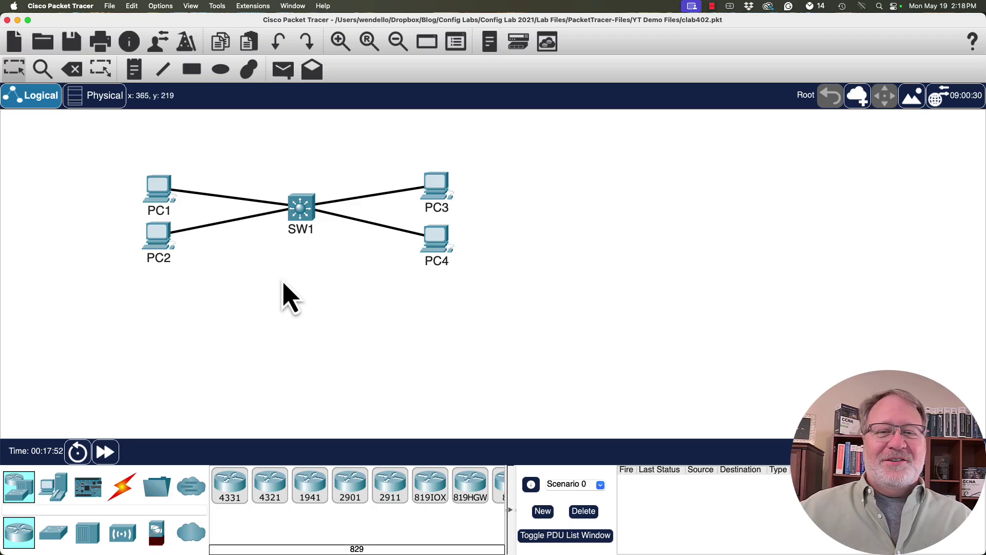
Run show running-config on SW1 and highlight the hostname Wendell line.
left_click(308, 216)
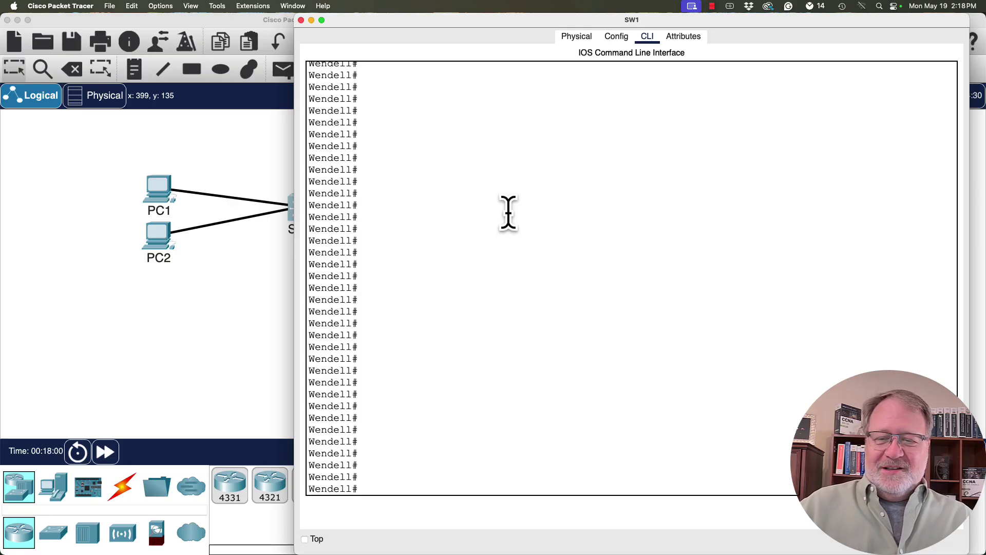
type("show runn")
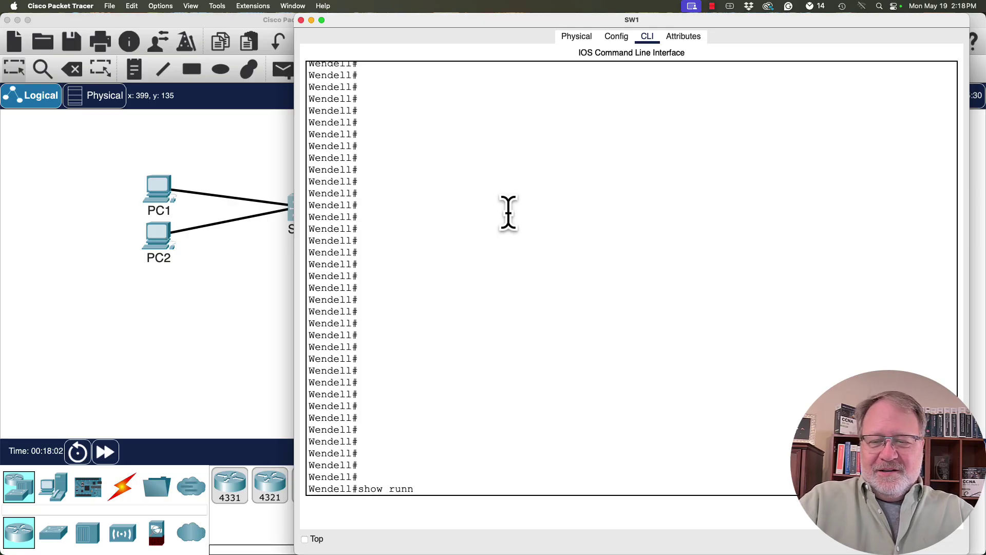
type("ing-config")
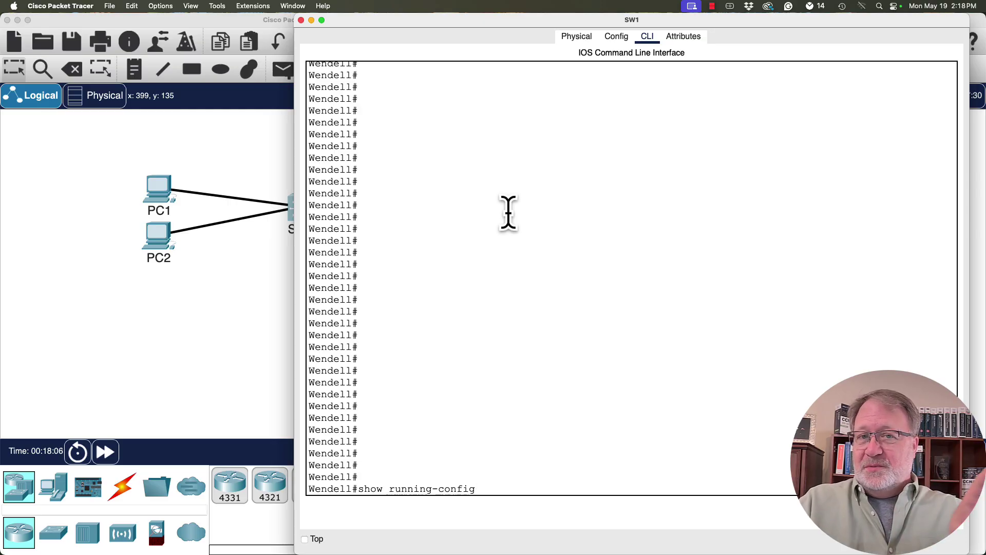
key("Return")
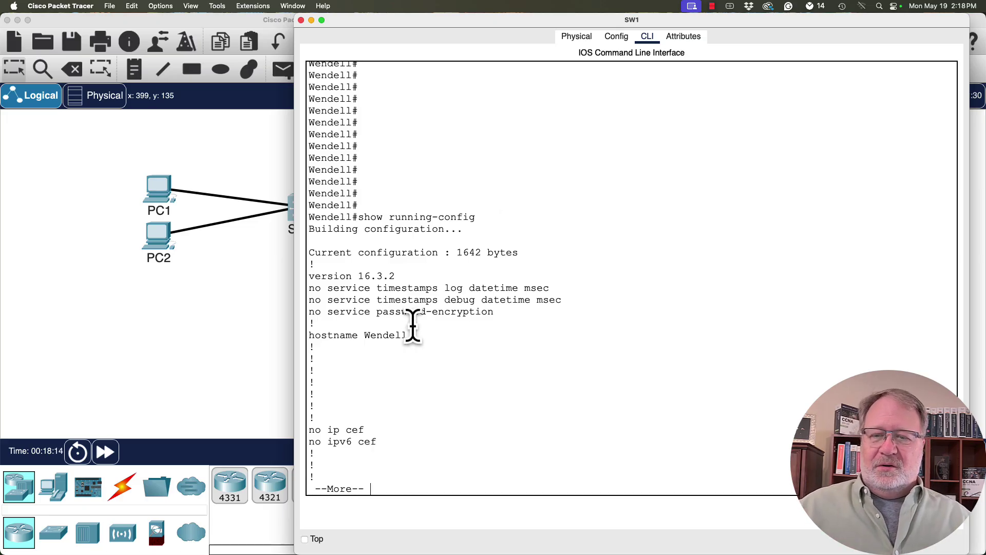
left_click_drag(410, 334, 309, 334)
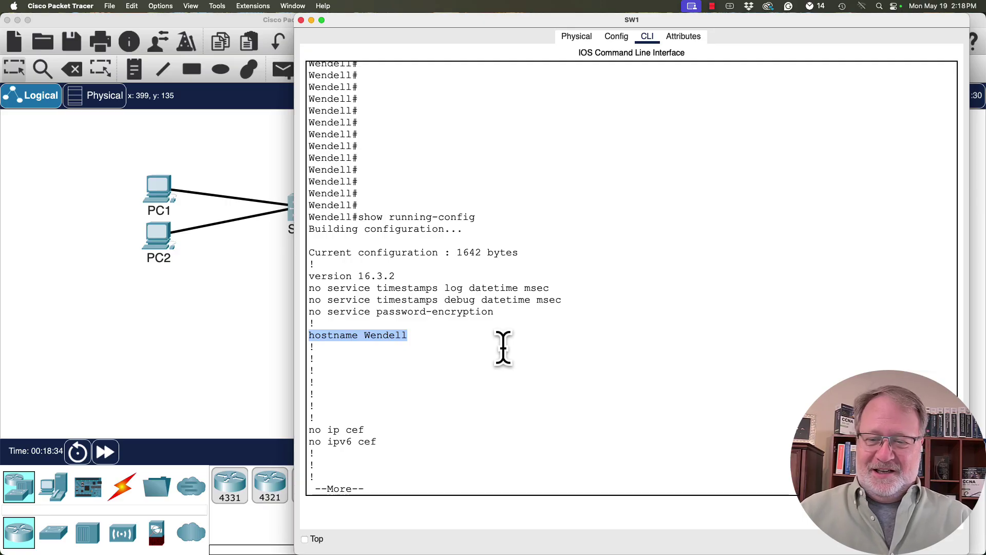
Page to the end, highlighting VLAN 22 Wendell22, the PC1 description, and console password/login.
key("space")
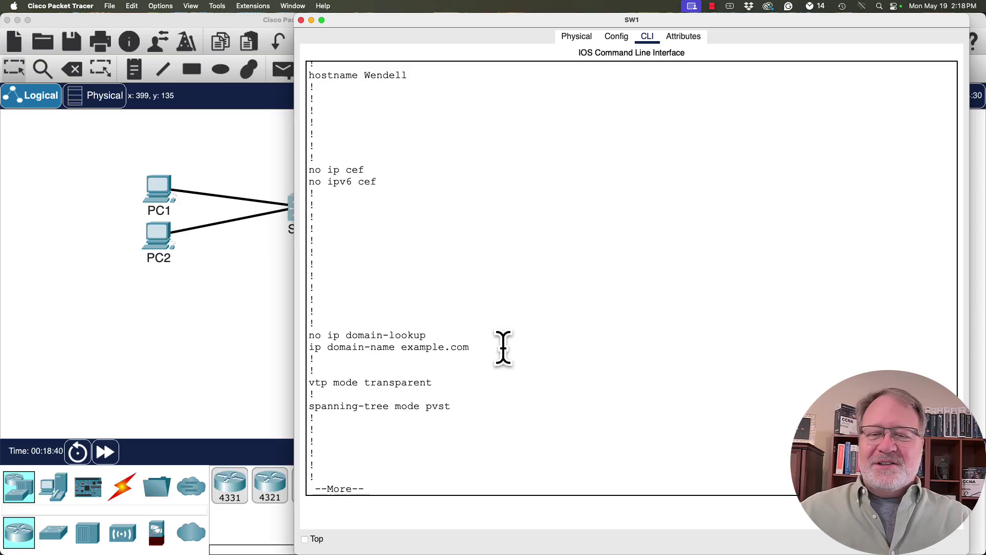
key("space")
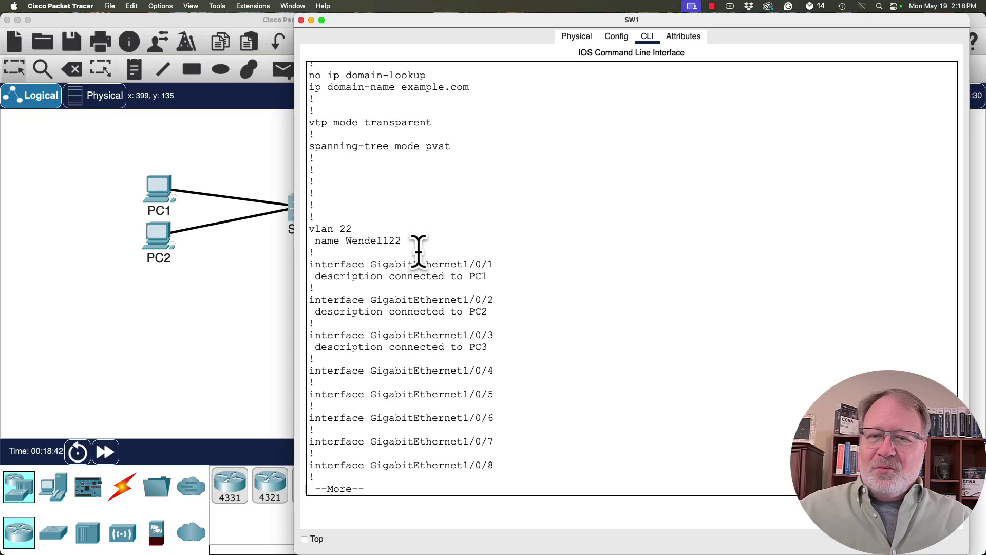
left_click_drag(418, 238, 301, 230)
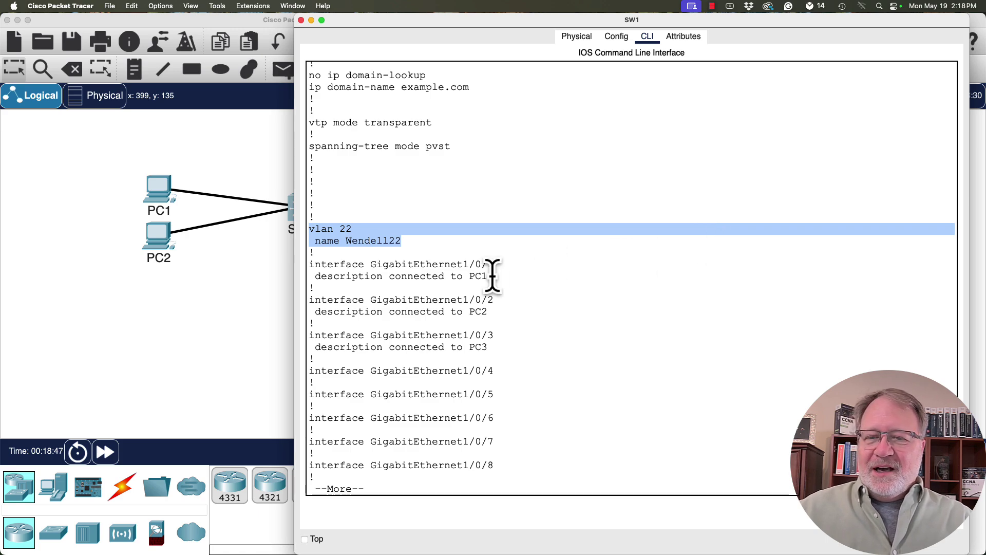
left_click_drag(488, 276, 301, 272)
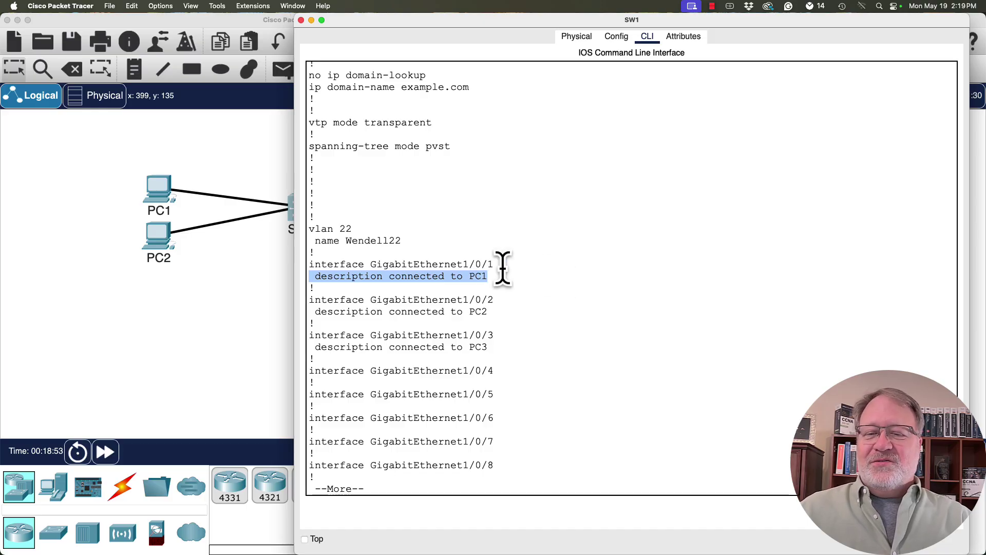
key("space")
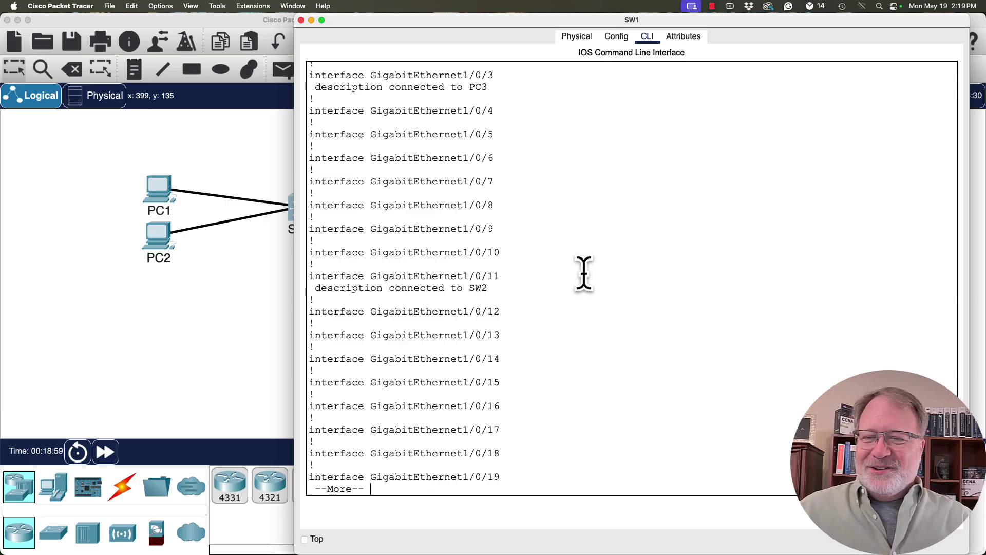
key("space")
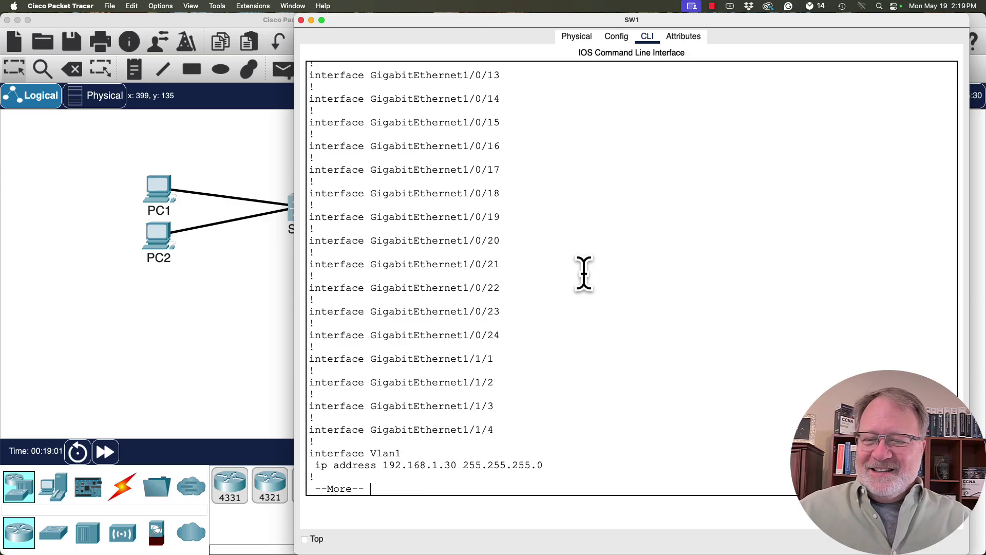
key("space")
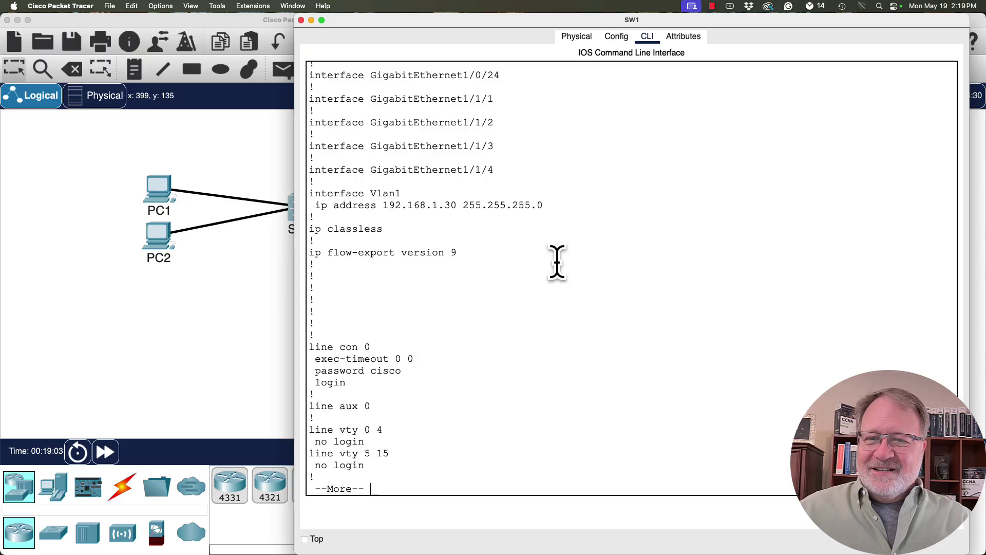
left_click_drag(359, 386, 300, 370)
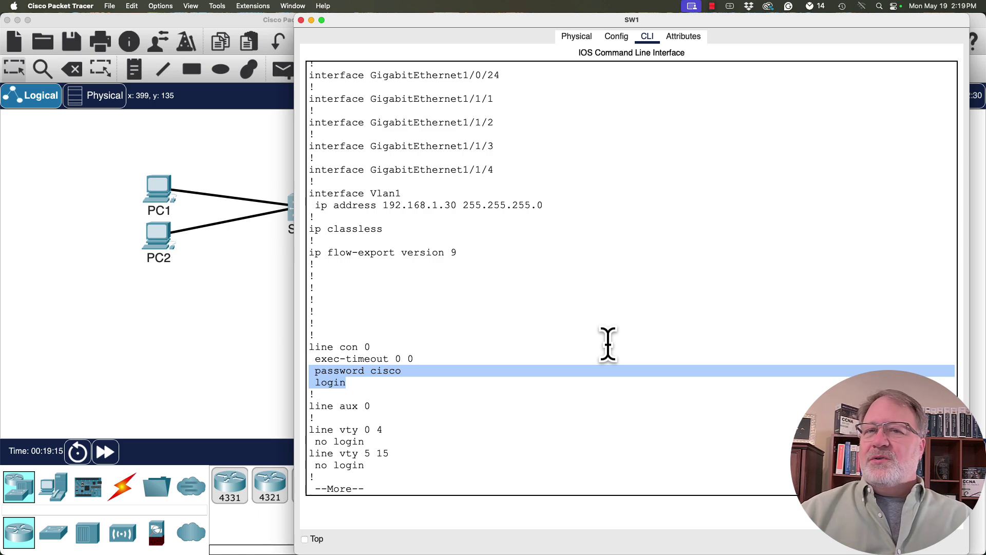
key("space")
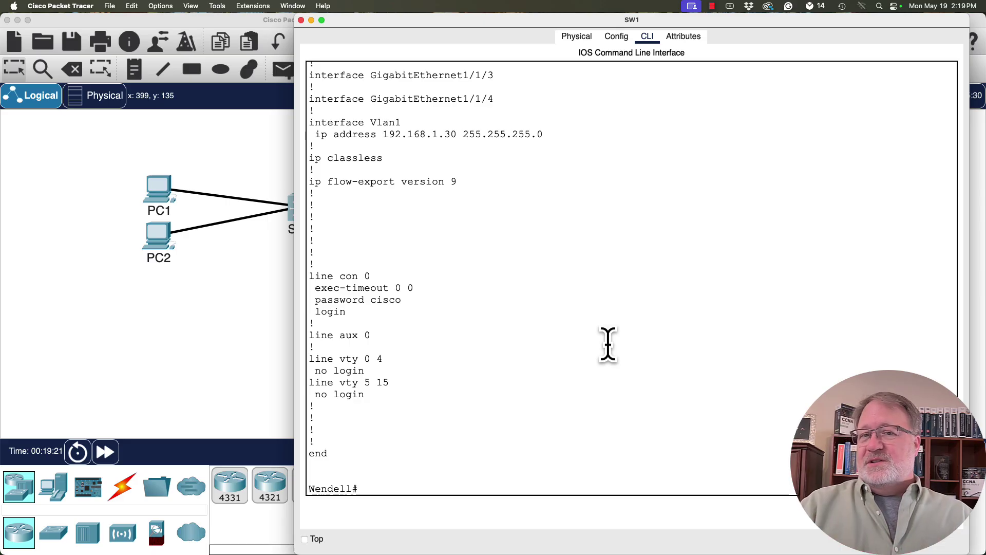
Page through show startup-config, highlighting hostname SW1, GigabitEthernet1/0/1's description, and the password-less console line.
type("show")
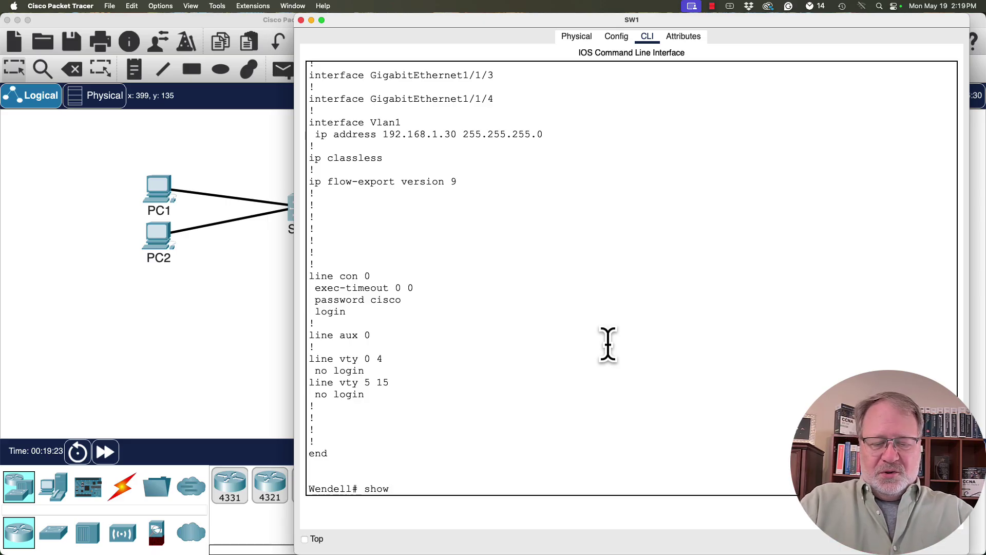
type(" startup-config")
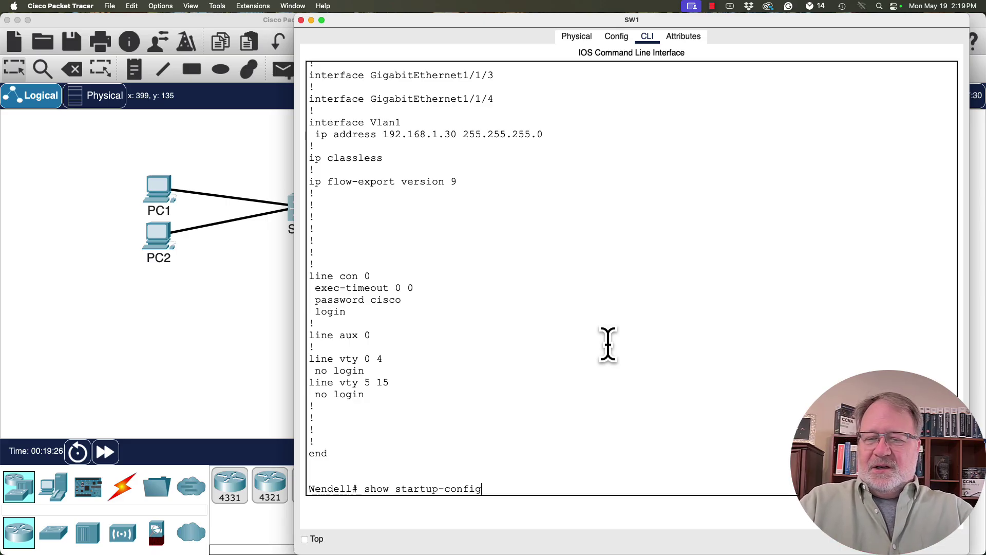
key("Return")
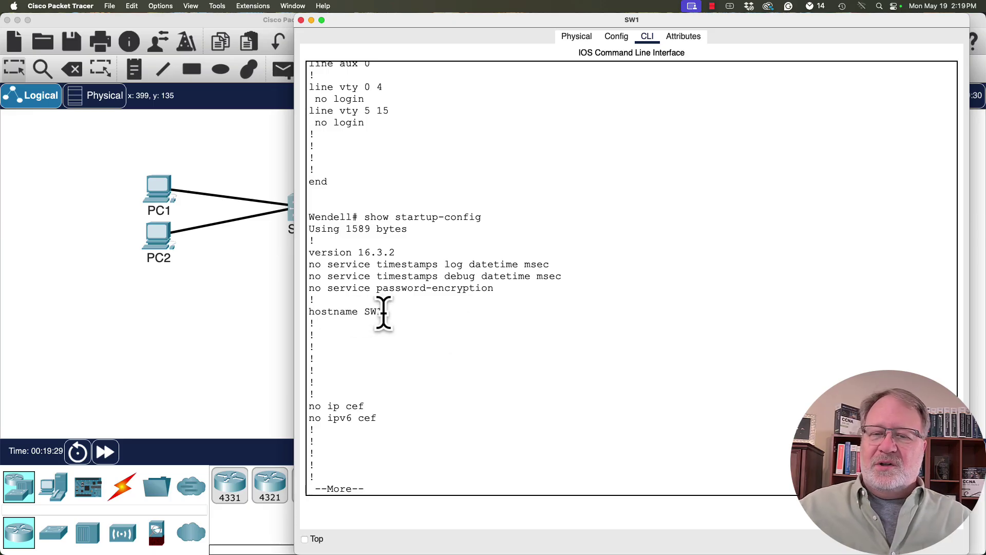
left_click_drag(384, 313, 304, 312)
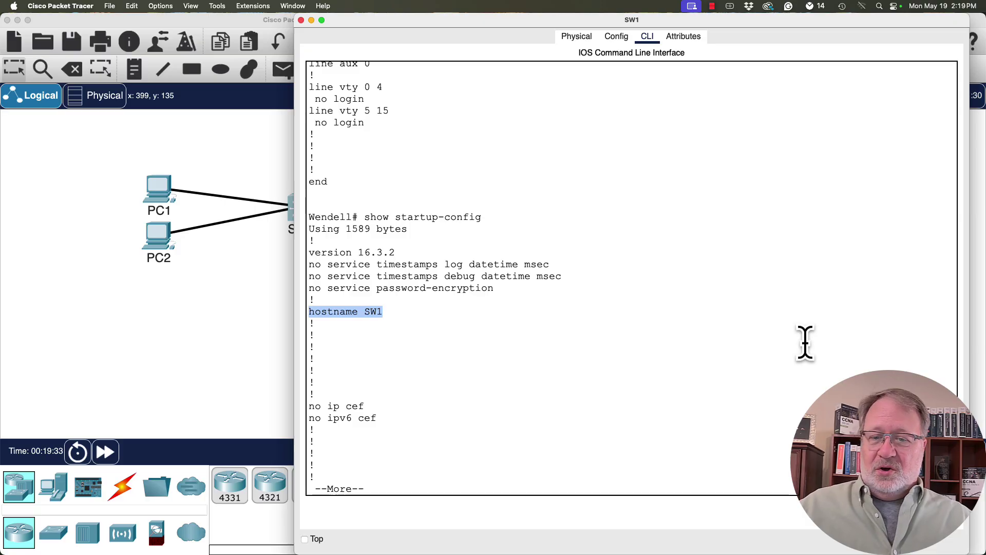
key("space")
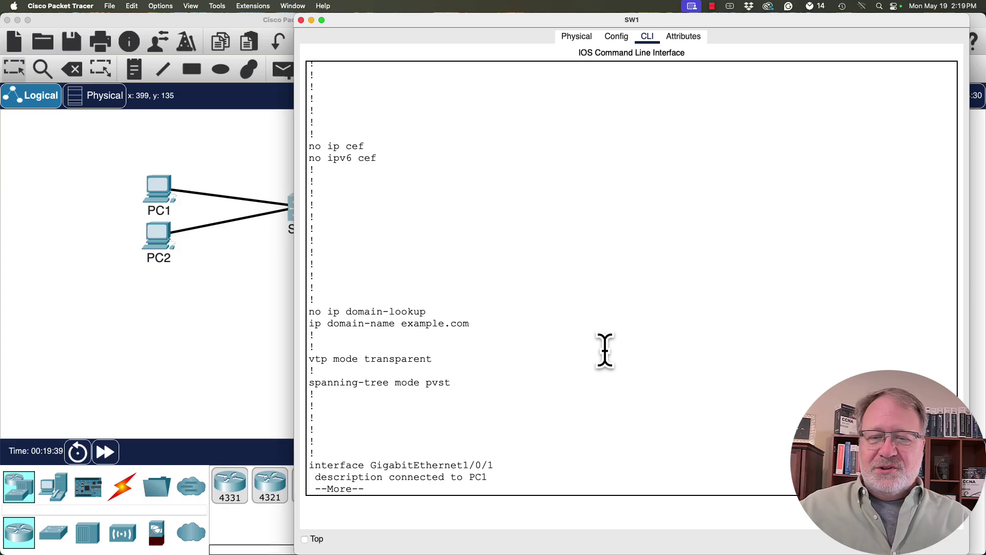
key("space")
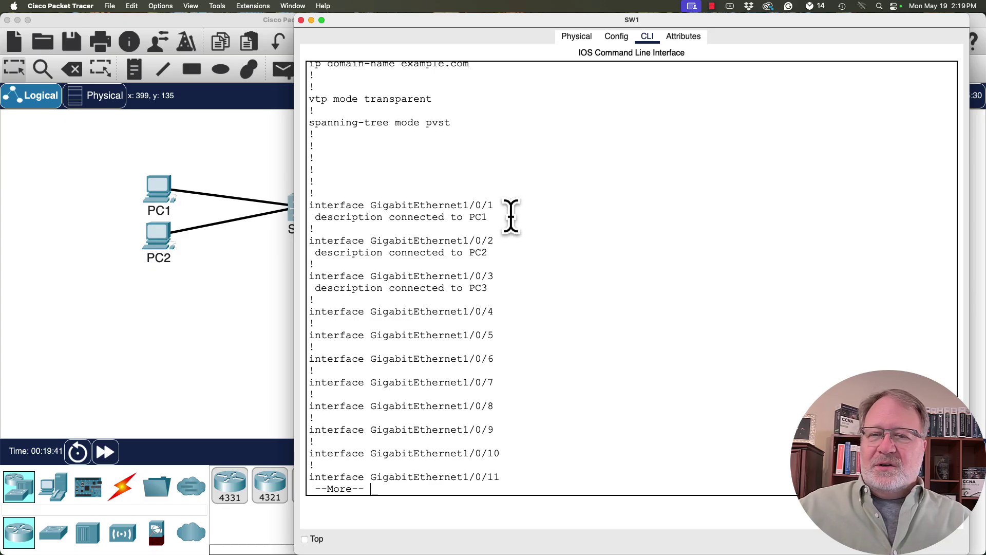
left_click_drag(502, 215, 307, 205)
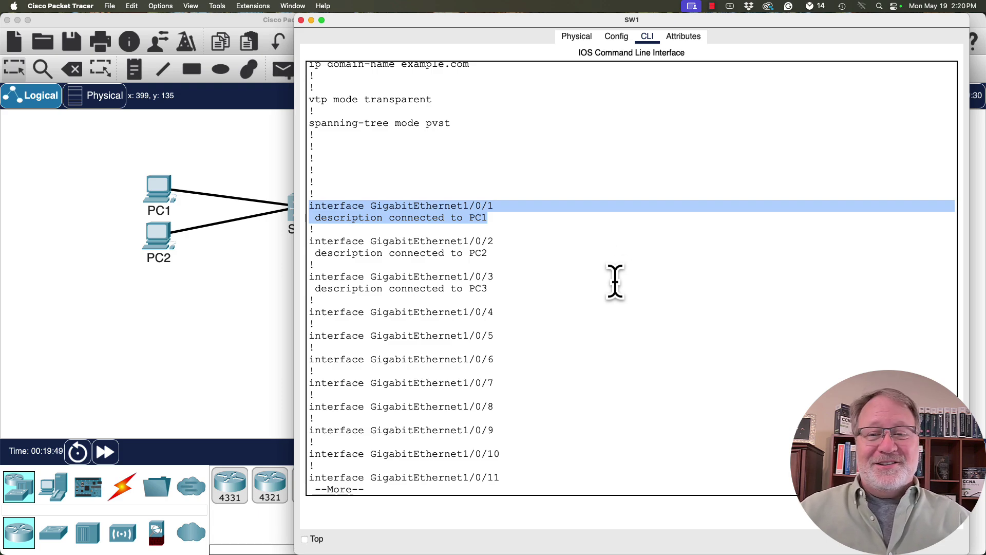
key("space")
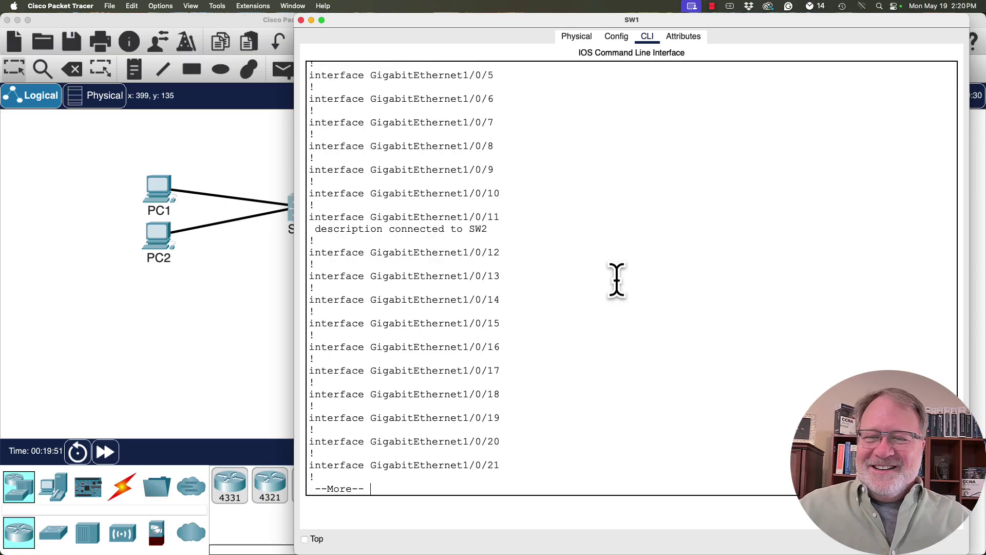
key("space")
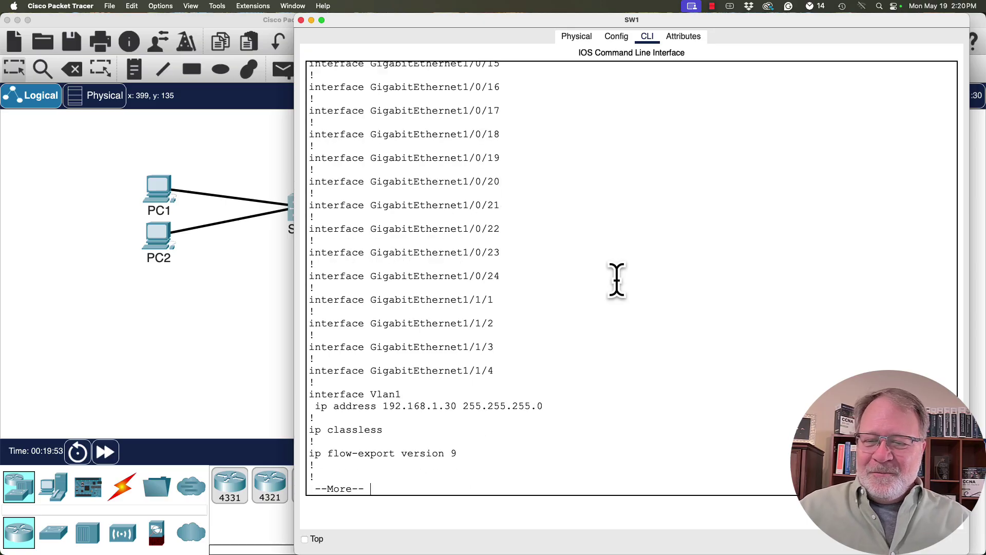
key("space")
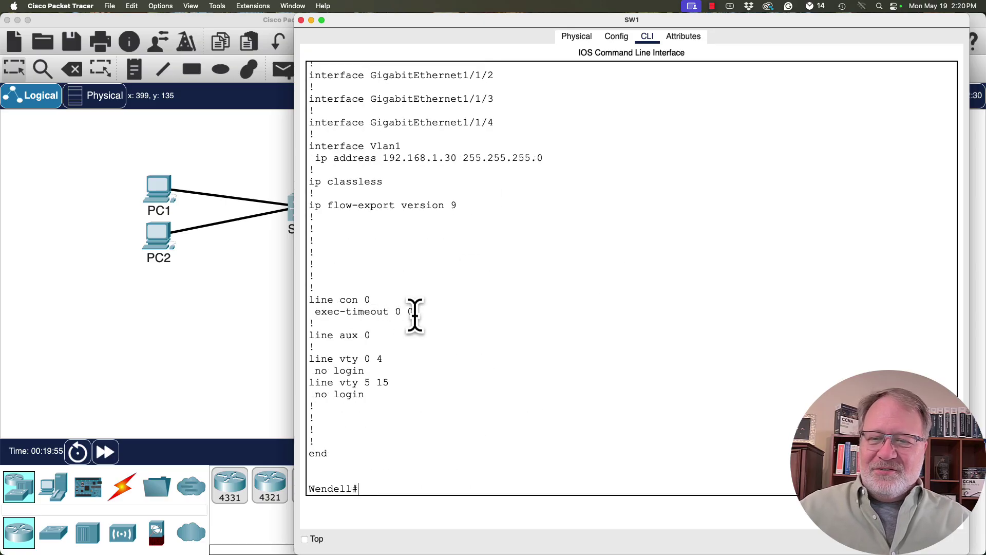
left_click_drag(414, 312, 310, 301)
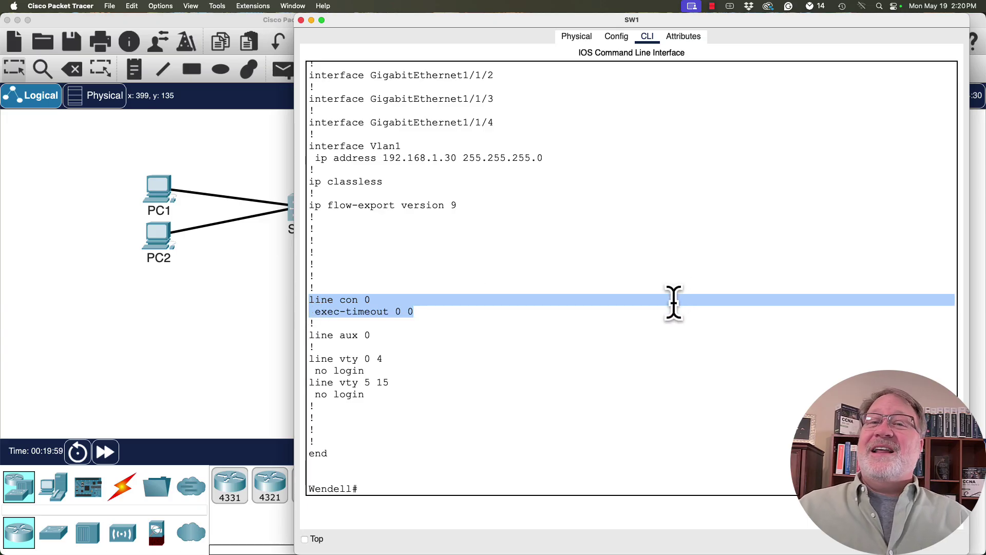
Run copy running-config startup-config, fixing typos, and accept the default startup-config filename.
key("Return")
key("Return")
key("Return")
key("Return")
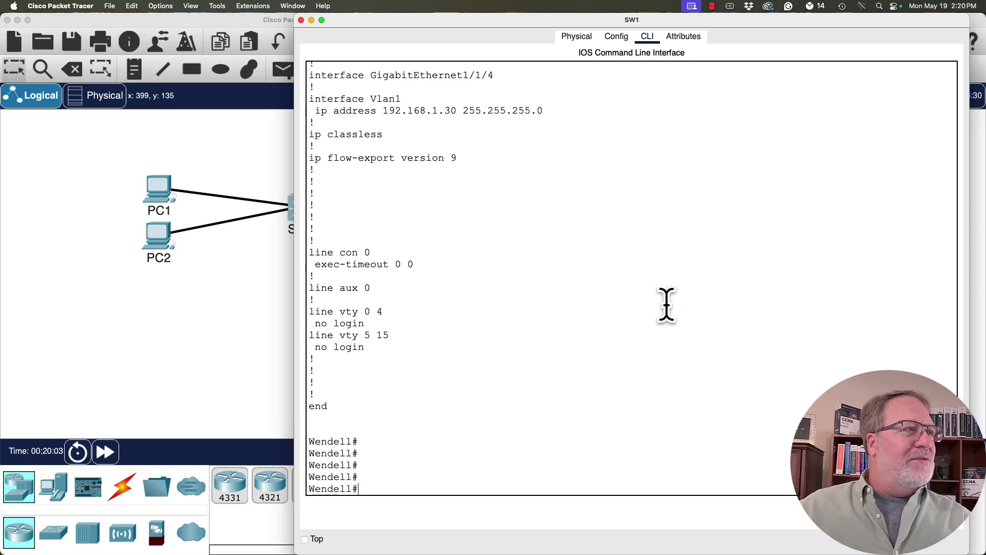
left_click(738, 397)
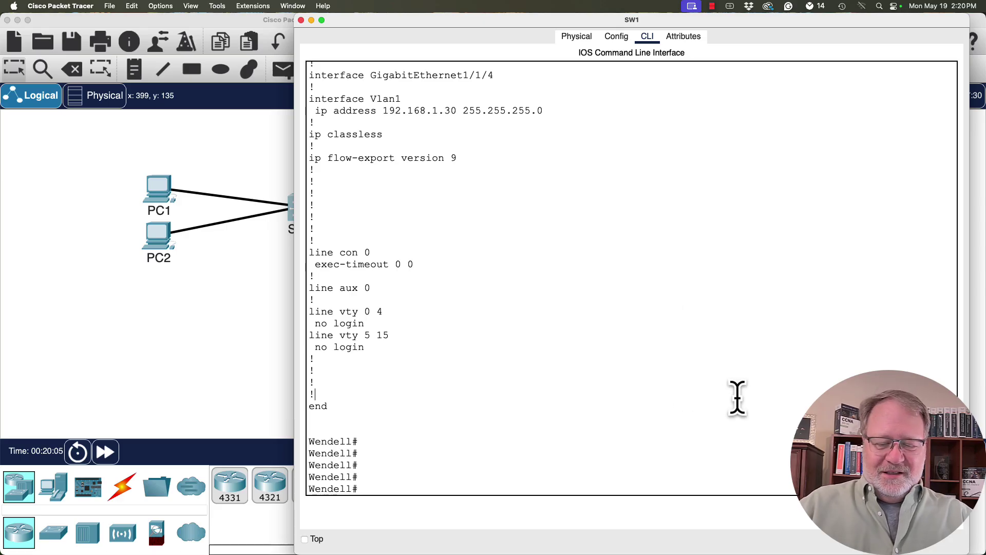
key("Return")
key("Return")
key("Return")
type("copy")
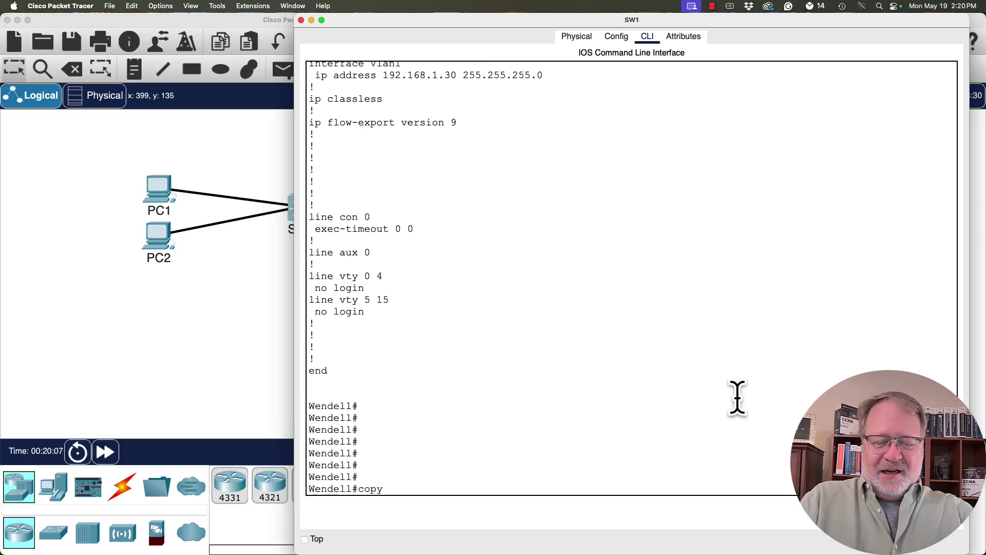
type(" running-")
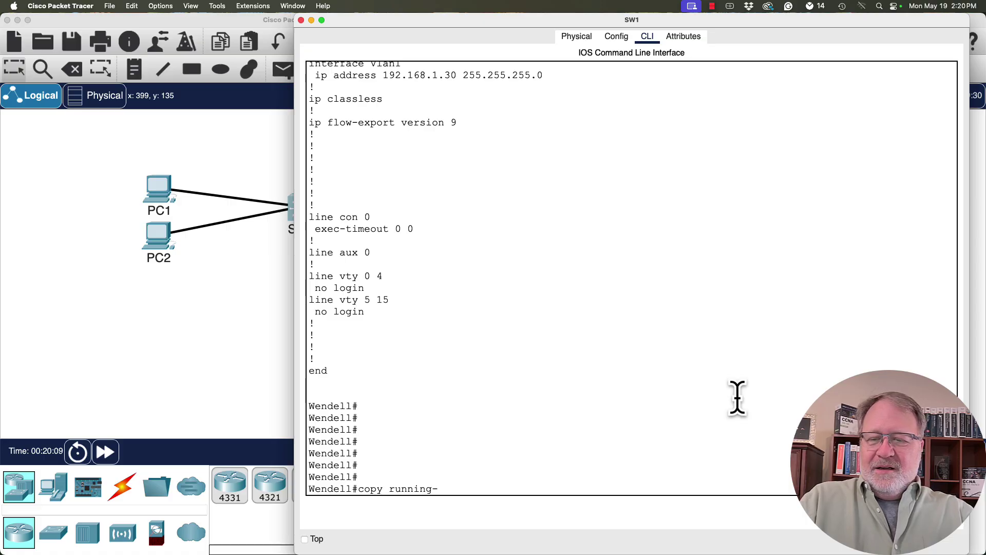
type("config startuip")
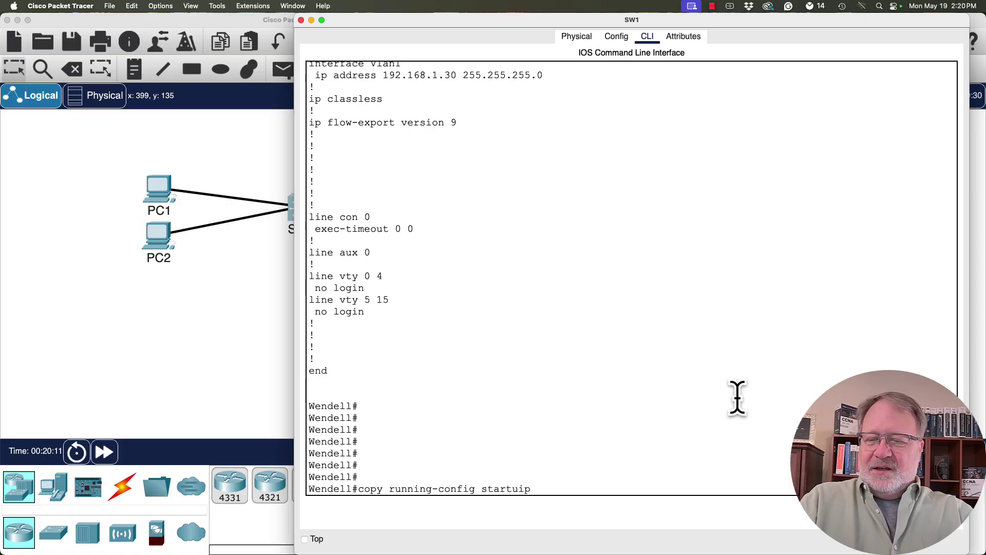
key("BackSpace")
key("BackSpace")
type("p=")
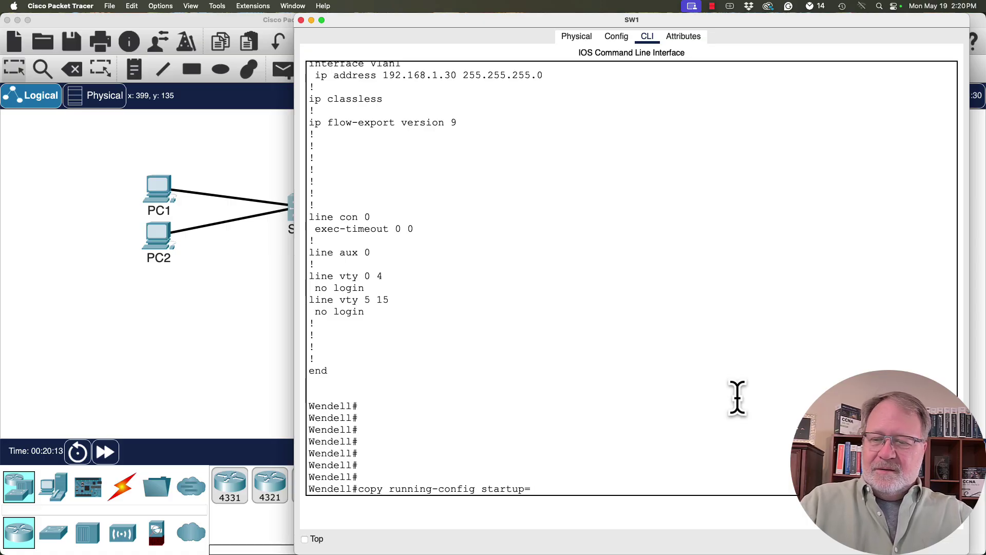
key("BackSpace")
type("-config")
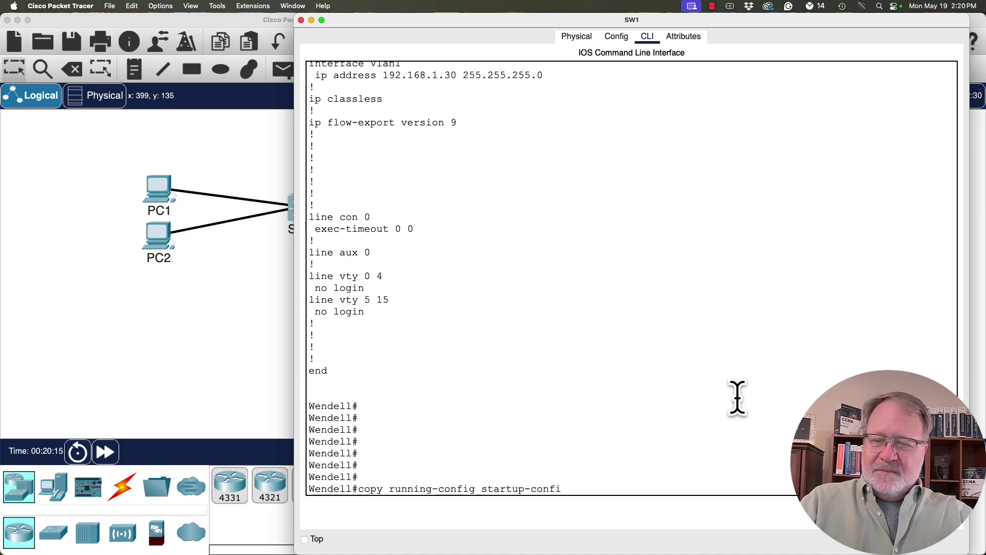
key("Return")
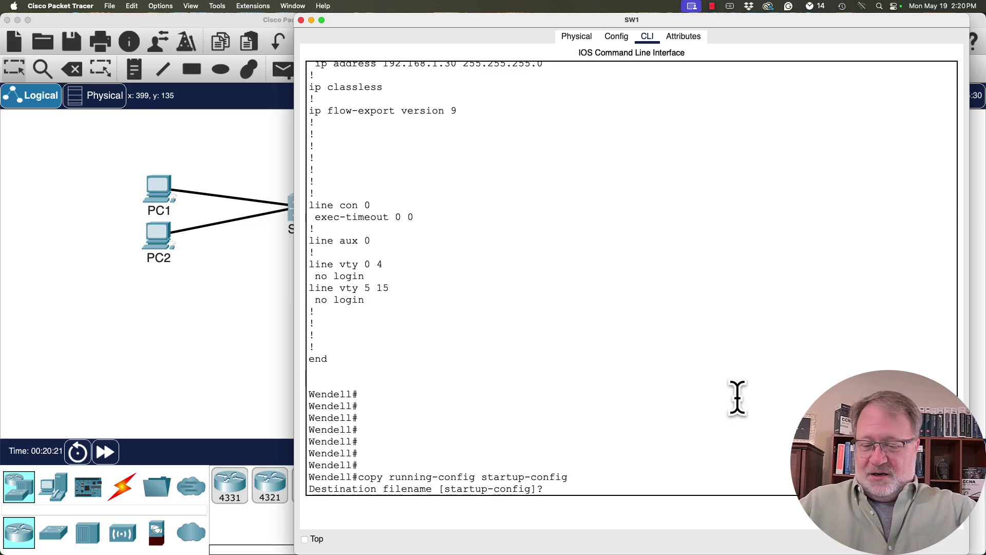
key("Return")
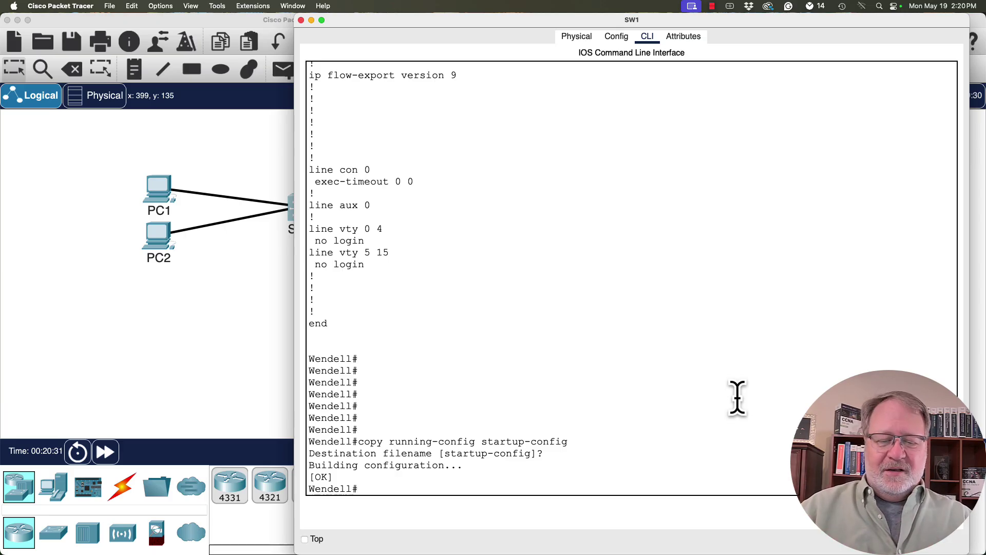
Run show startup-config on SW1 and highlight the hostname Wendell line.
type("show st")
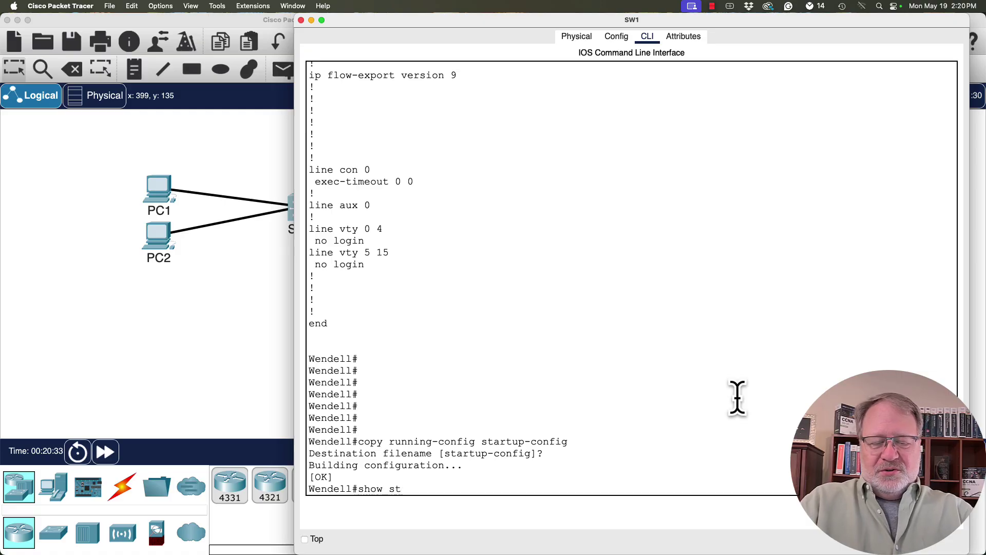
type("artupc")
key("BackSpace")
type("-config")
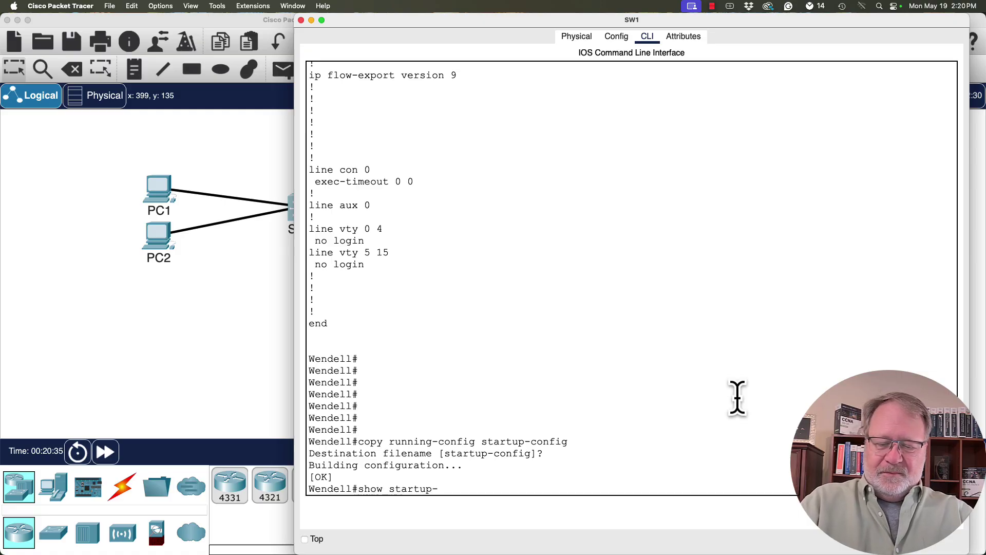
key("Return")
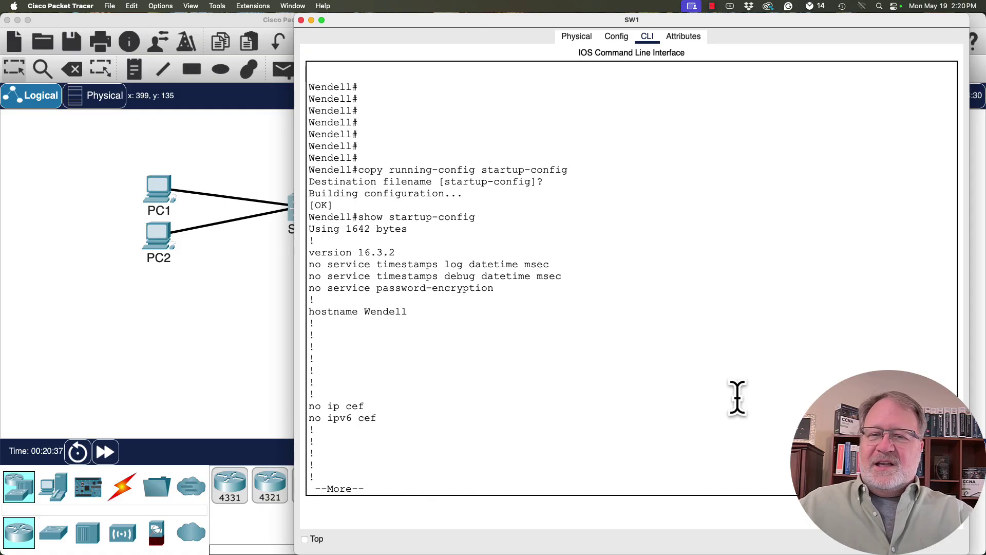
left_click_drag(417, 311, 288, 311)
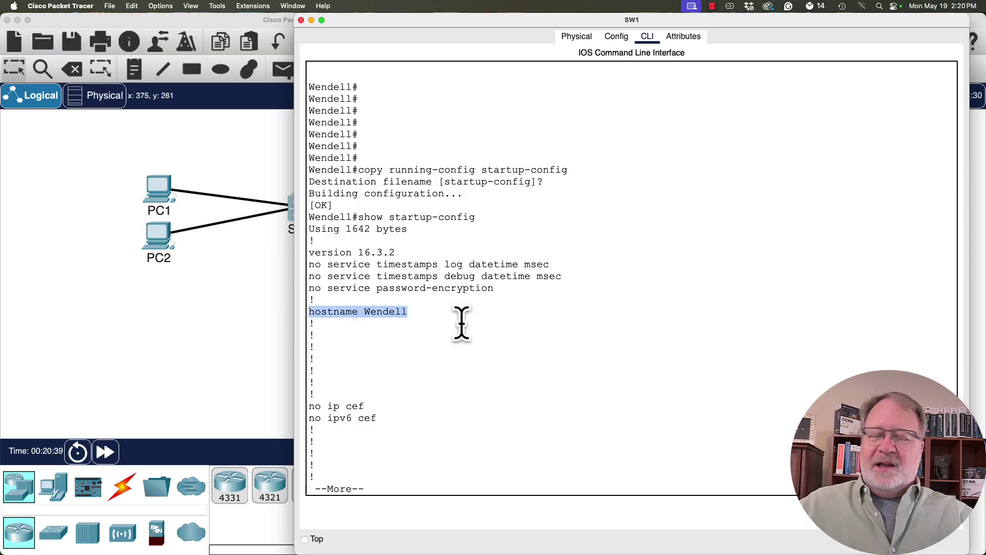
key("space")
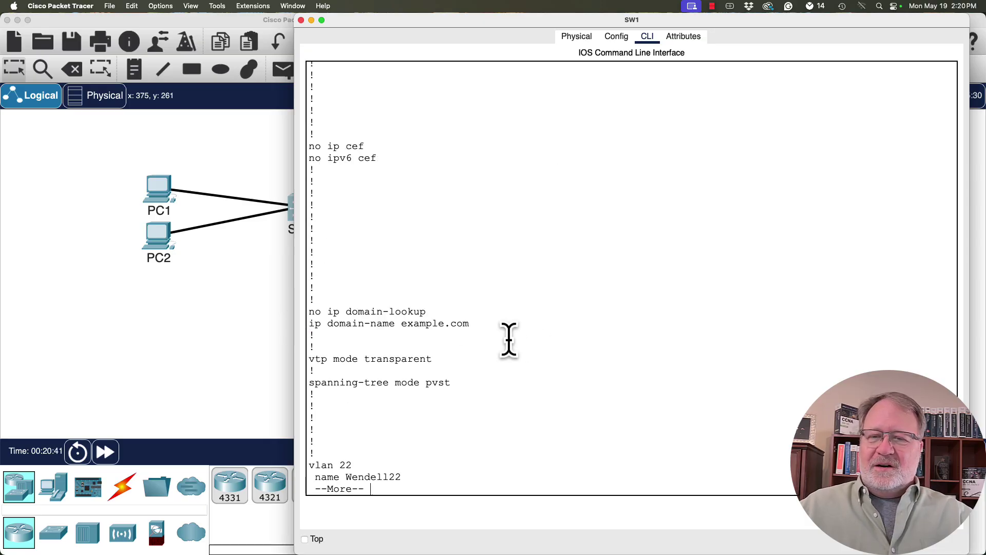
Page on, highlighting the vlan 22 / name Wendell22 lines and GigabitEthernet1/0/1 description.
left_click_drag(399, 477, 329, 464)
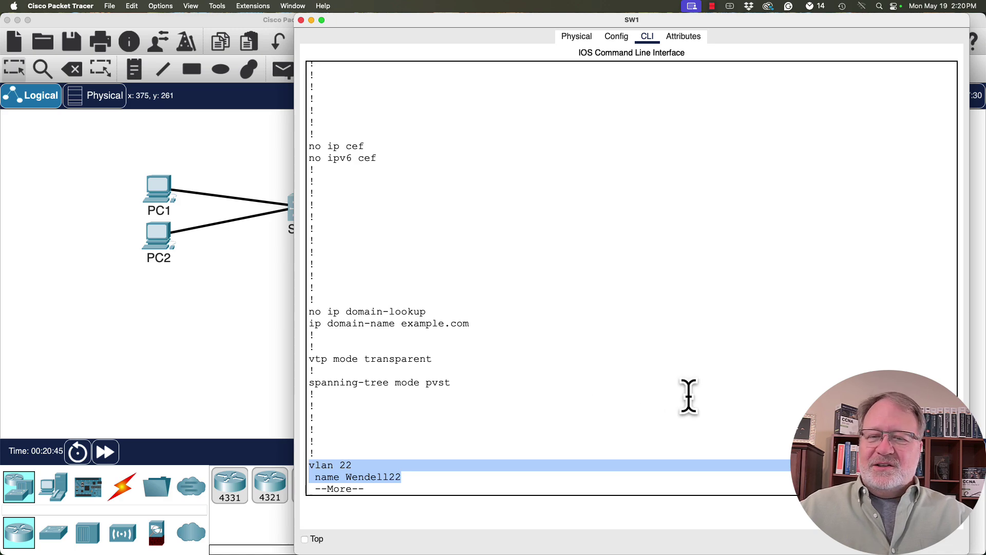
key("space")
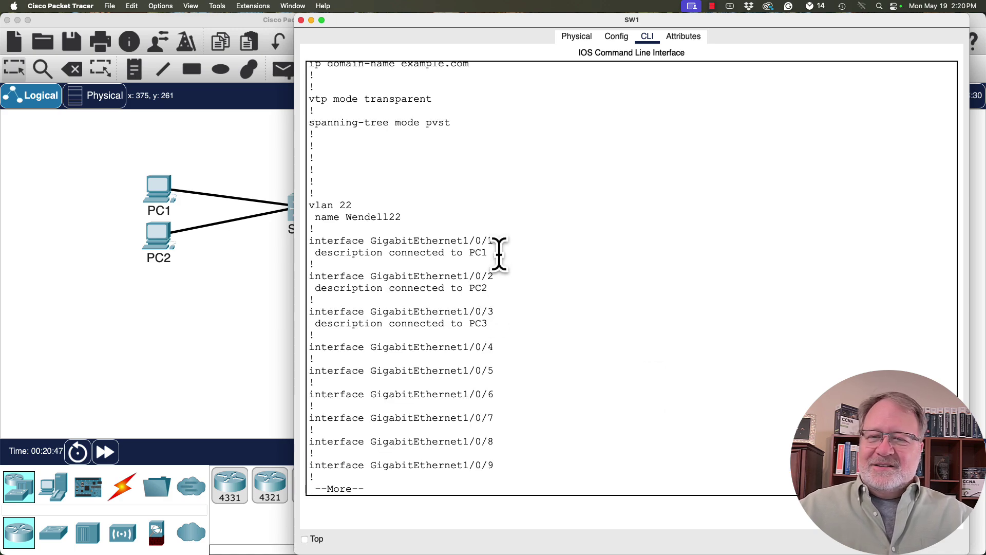
left_click_drag(498, 252, 318, 242)
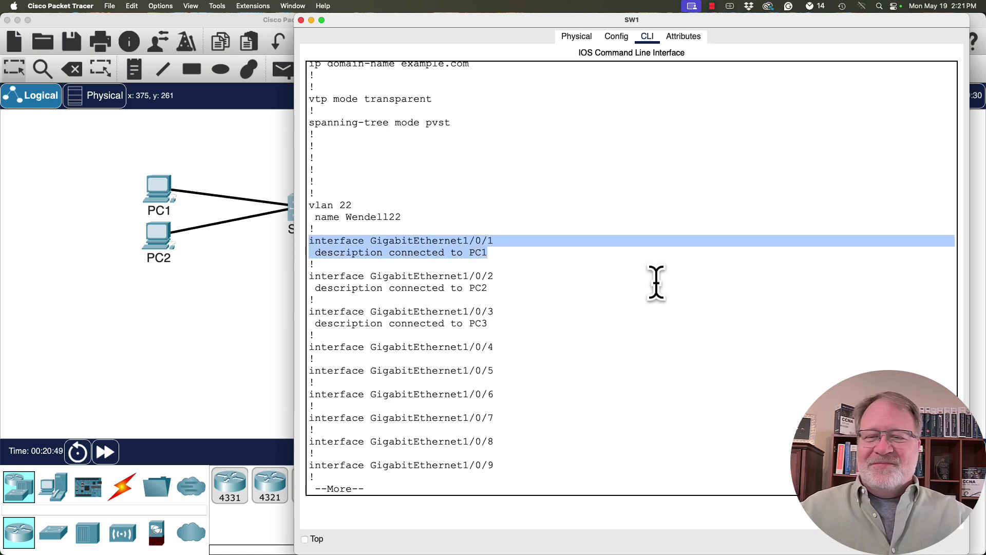
key("space")
key("space")
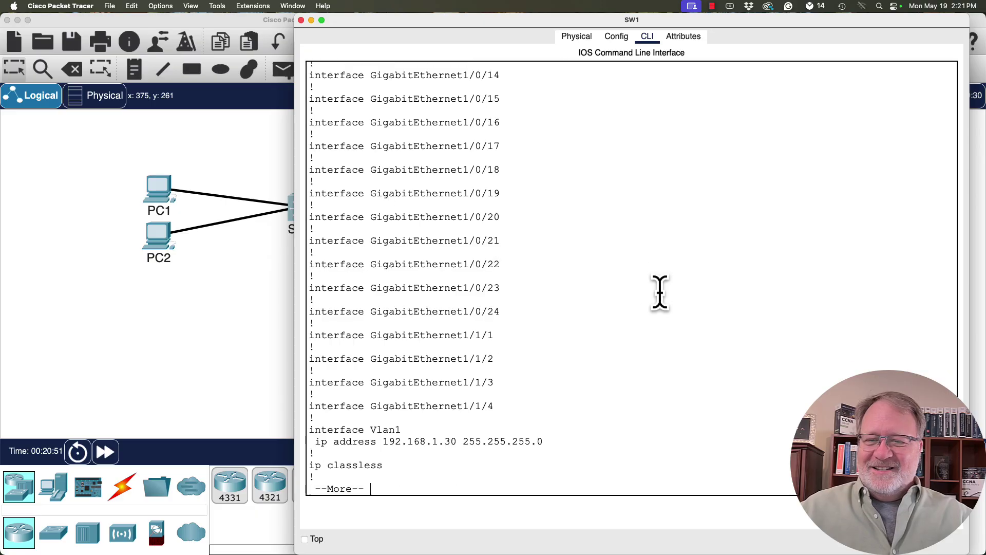
key("space")
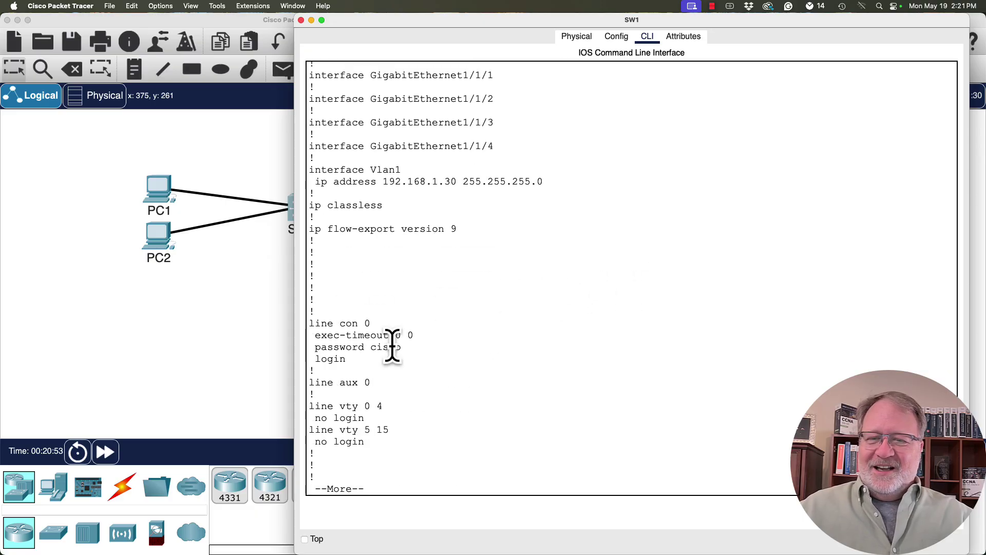
Highlight the console password and login lines, then finish the listing to end.
left_click_drag(362, 358, 302, 347)
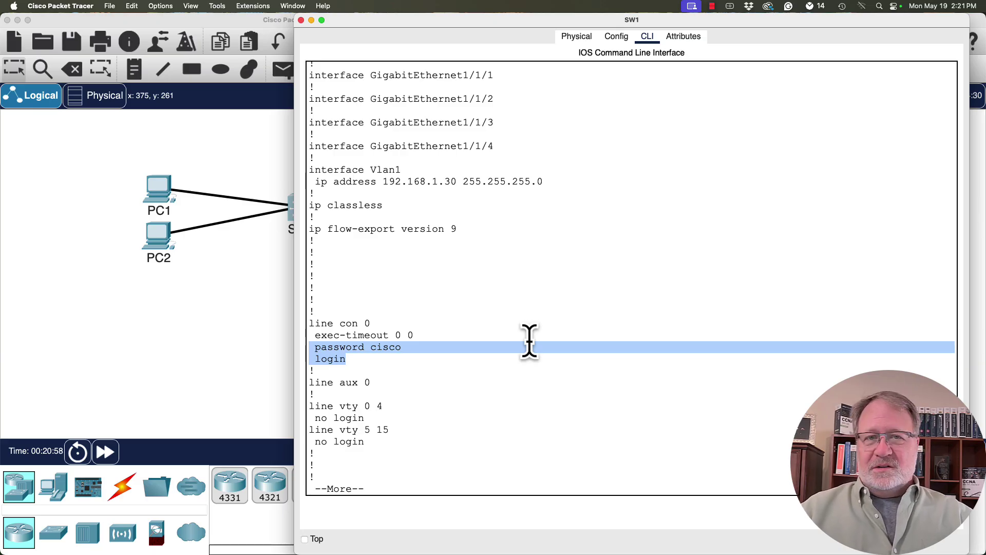
key("space")
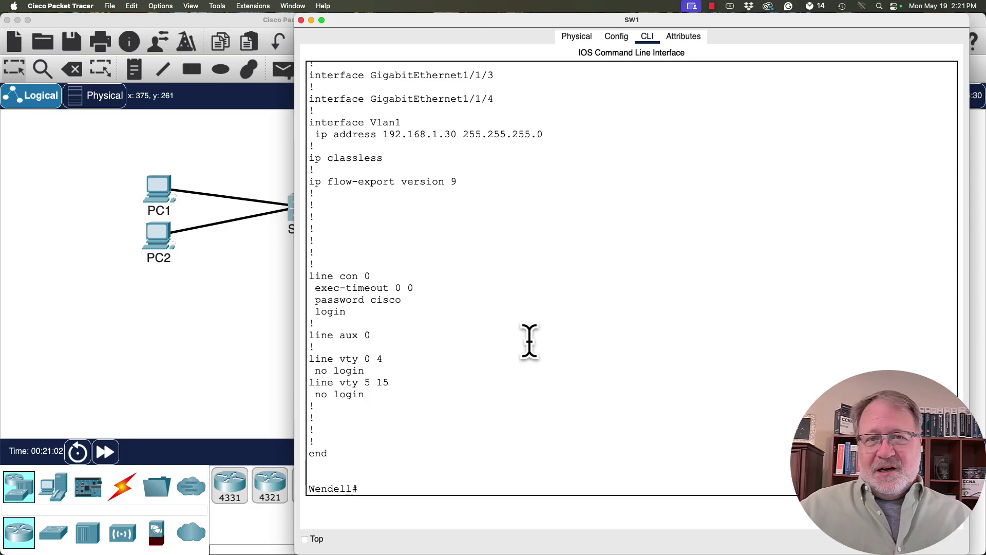
key("Return")
key("Return")
key("Return")
key("Return")
key("Return")
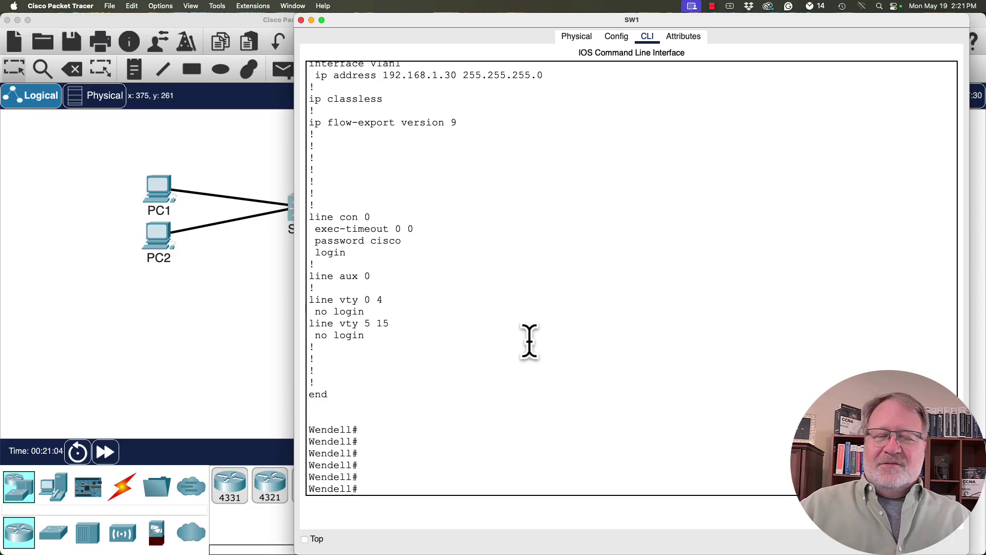
key("Return")
key("Return")
key("Return")
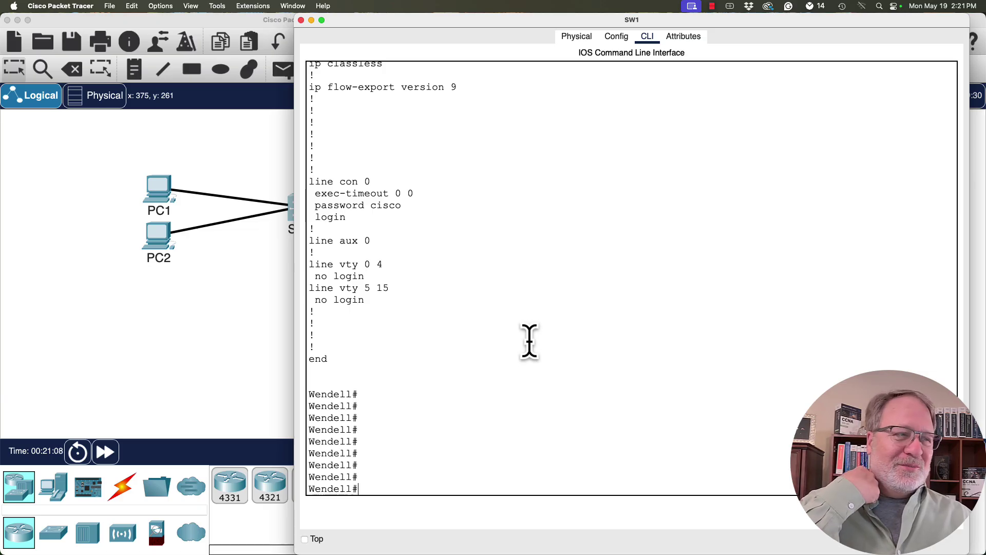
Run reload at the Wendell# prompt and confirm it so SW1 reboots.
type("reload")
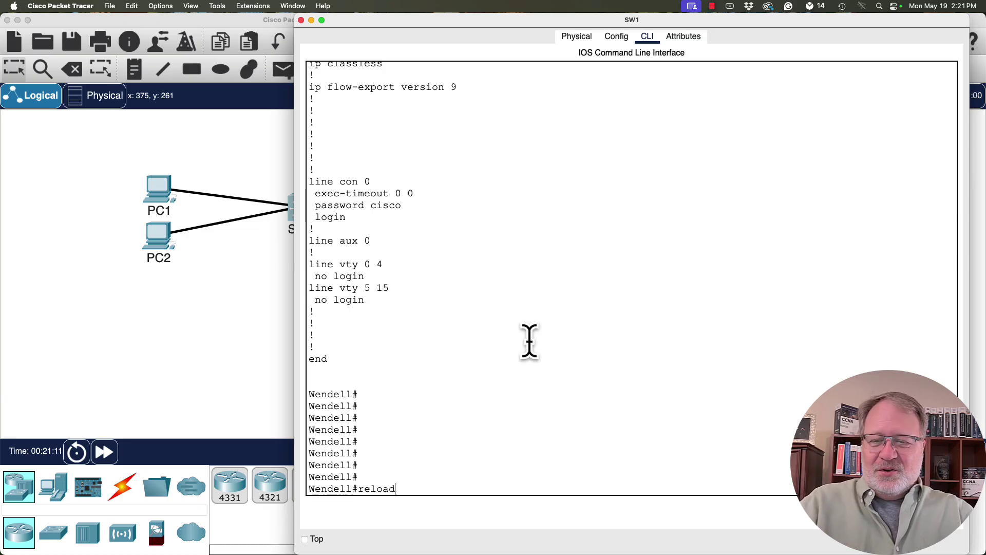
key("Return")
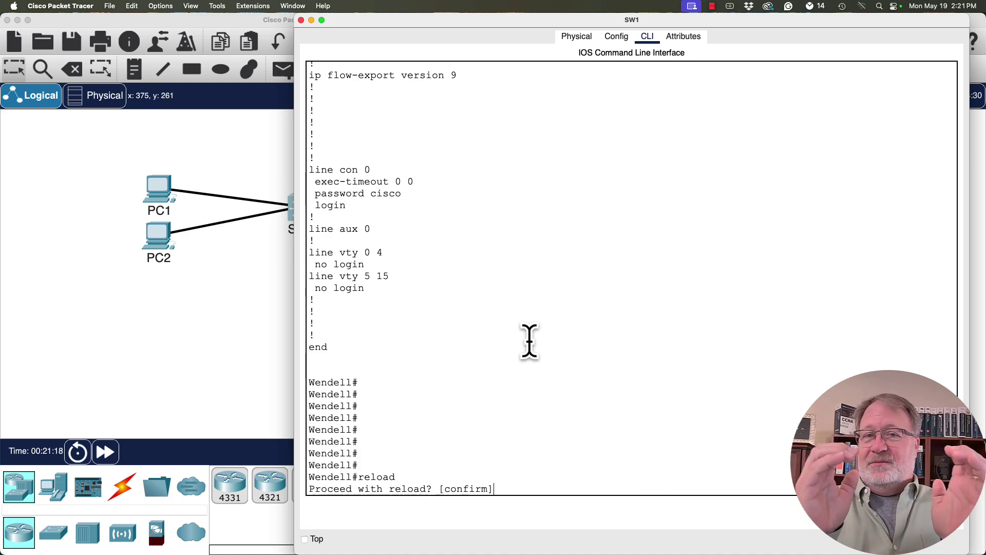
key("Return")
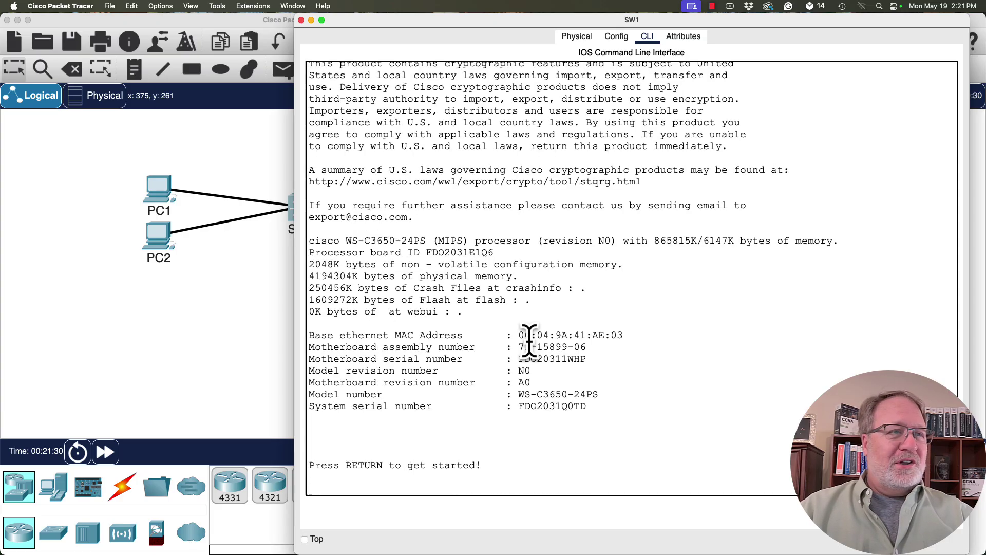
Log in at SW1's console with its password, enter enable mode, and type show running-config.
key("Return")
key("Return")
key("Return")
key("Return")
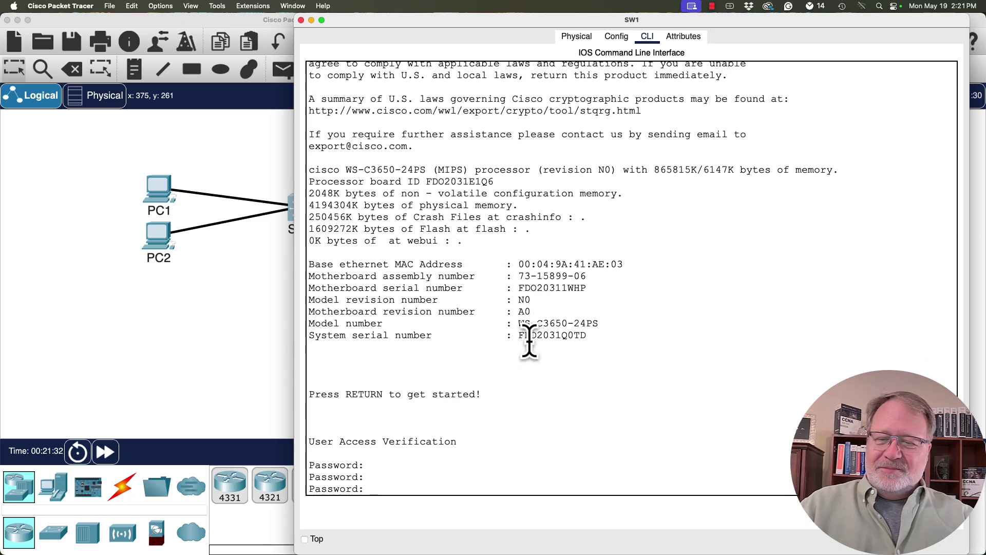
key("Return")
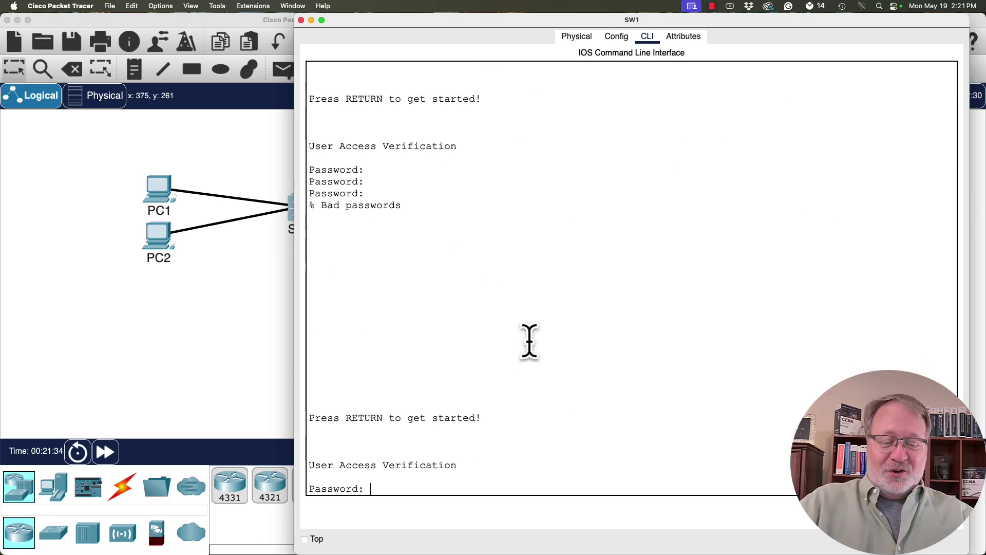
key("Return")
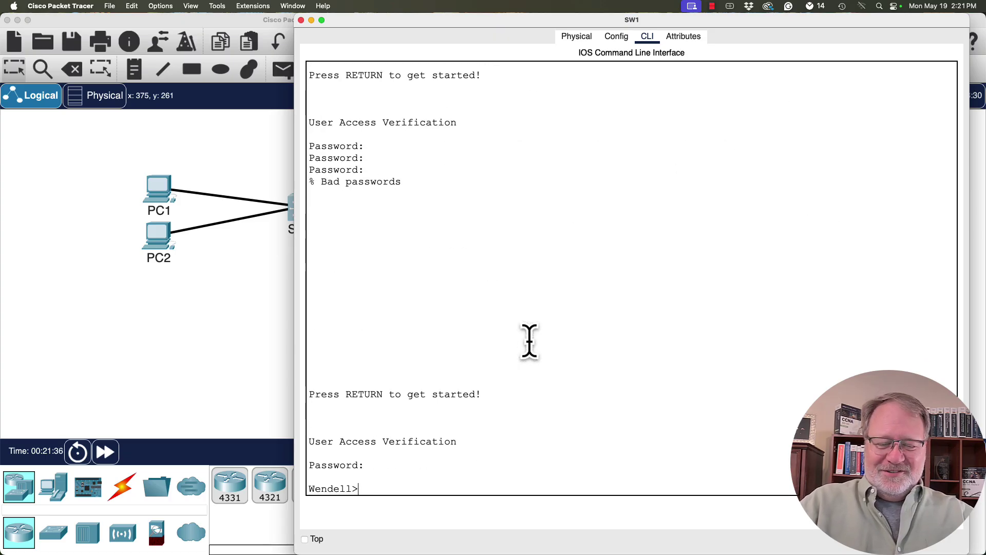
type("ena")
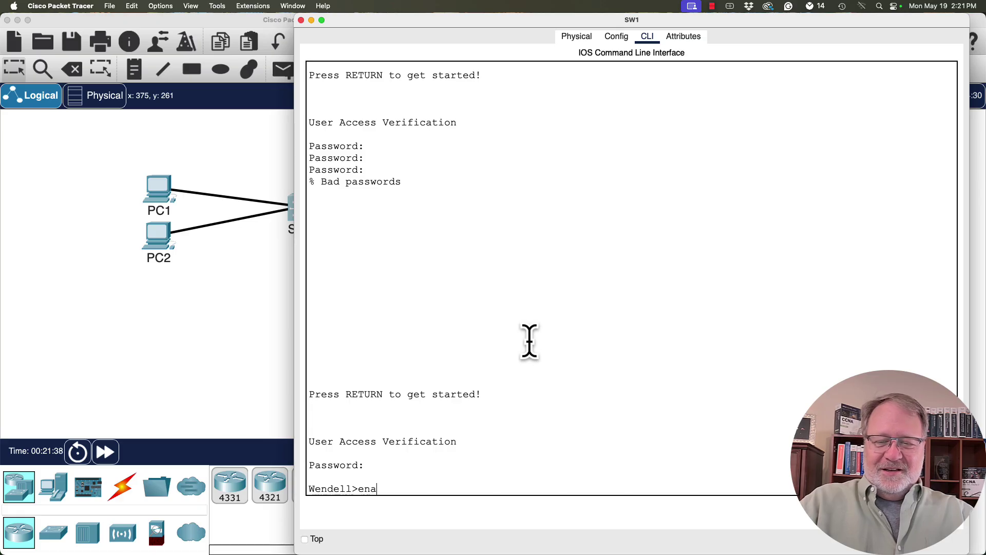
type("ble")
key("Return")
type("s")
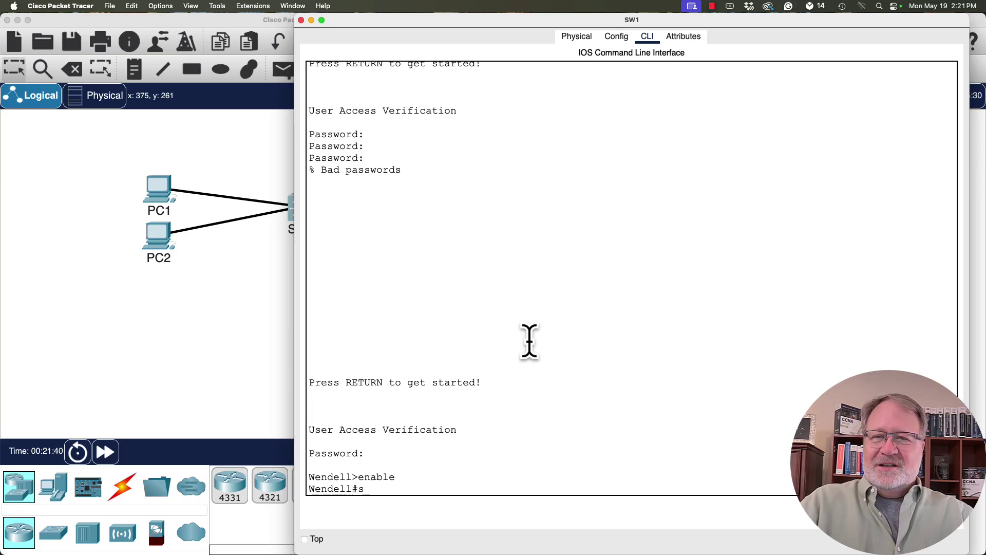
type("how runn")
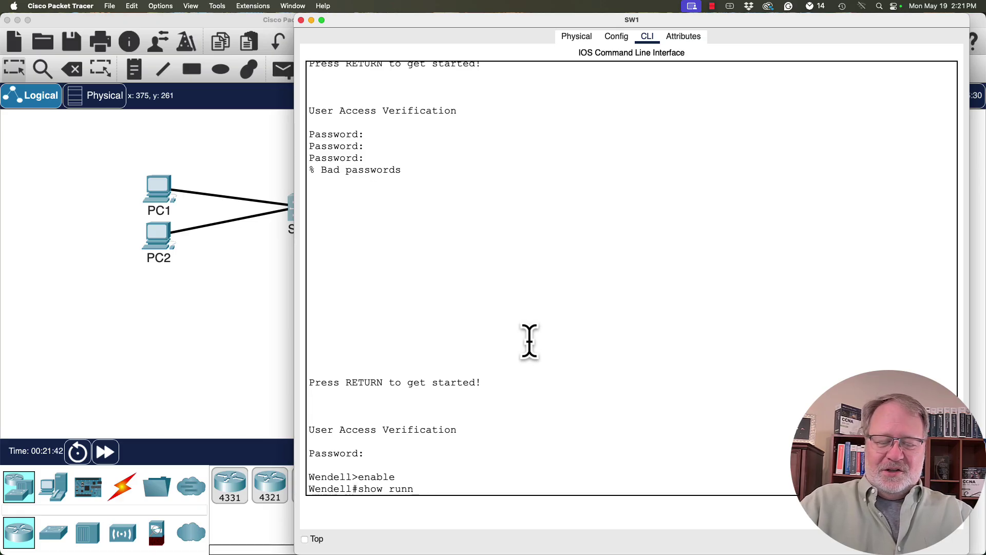
type("ing-config")
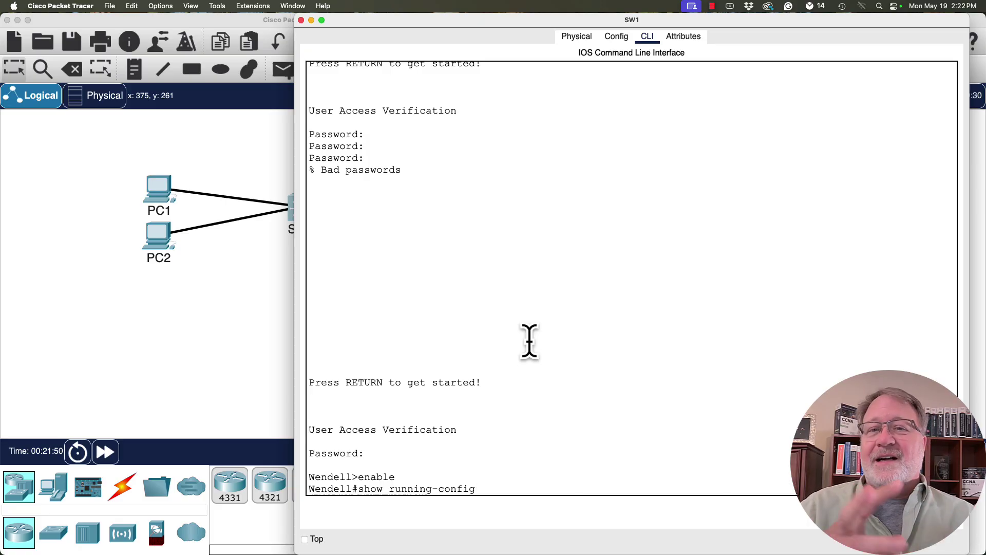
Run show running-config and highlight the hostname Wendell line after the reload.
key("Return")
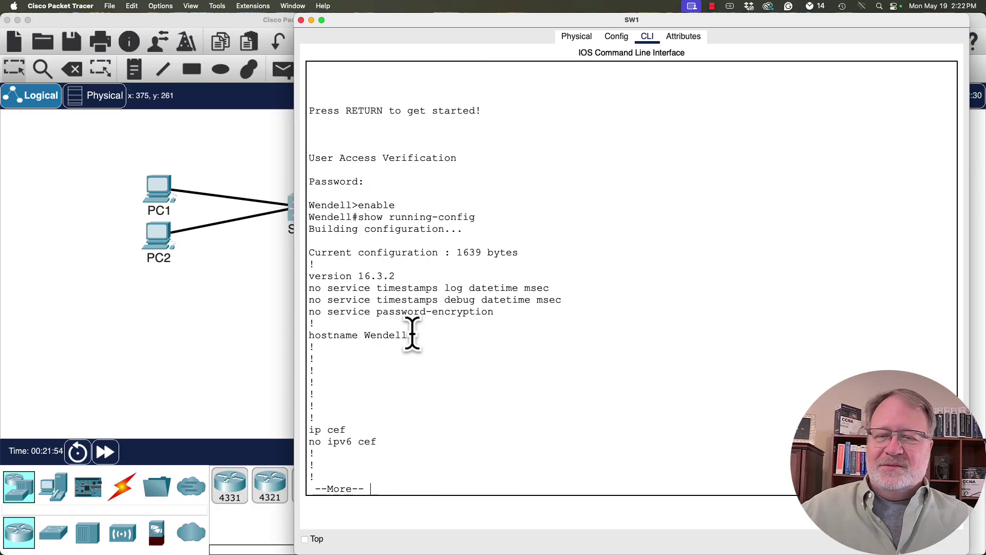
left_click_drag(411, 333, 309, 333)
left_click(440, 334)
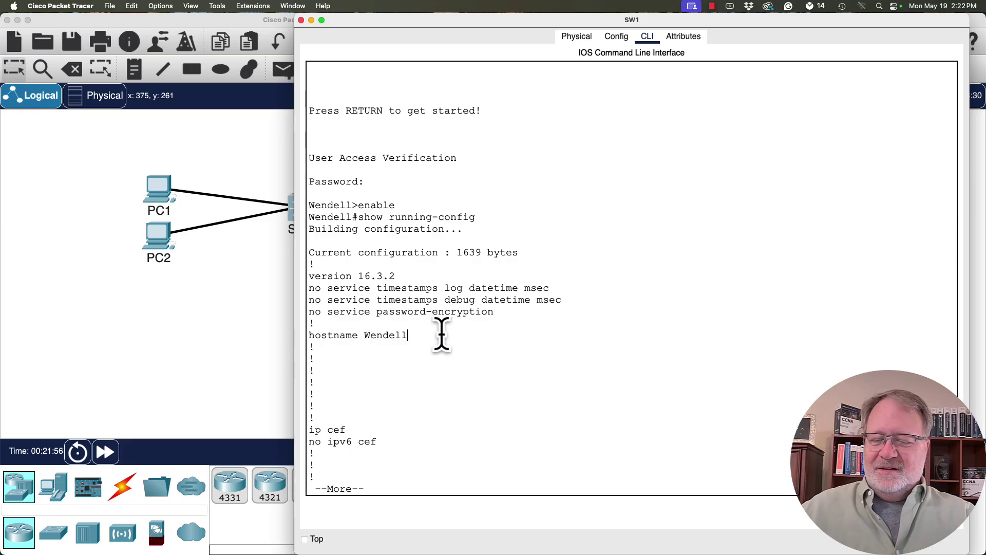
Page through, highlighting vlan 22 name Wendell22 and the console password and login lines.
key("space")
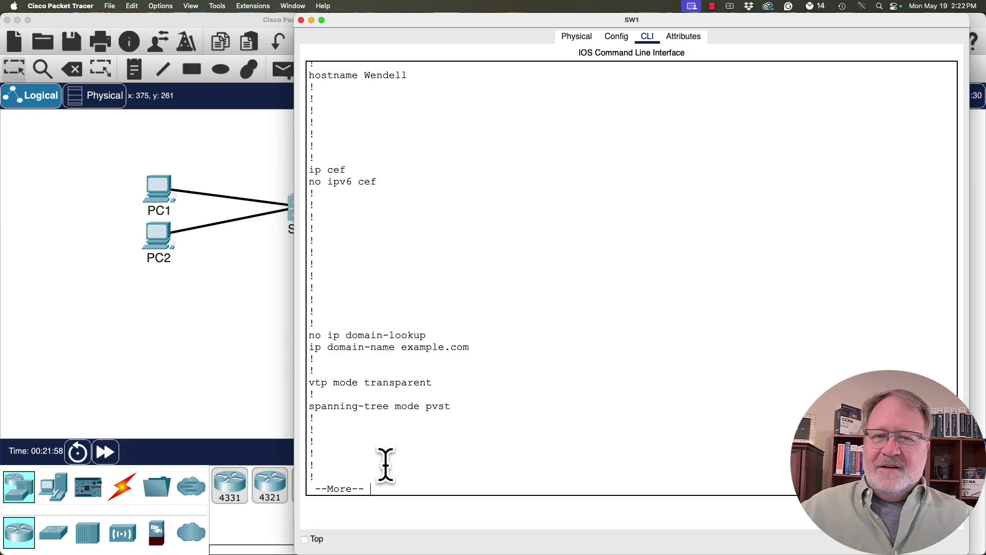
key("space")
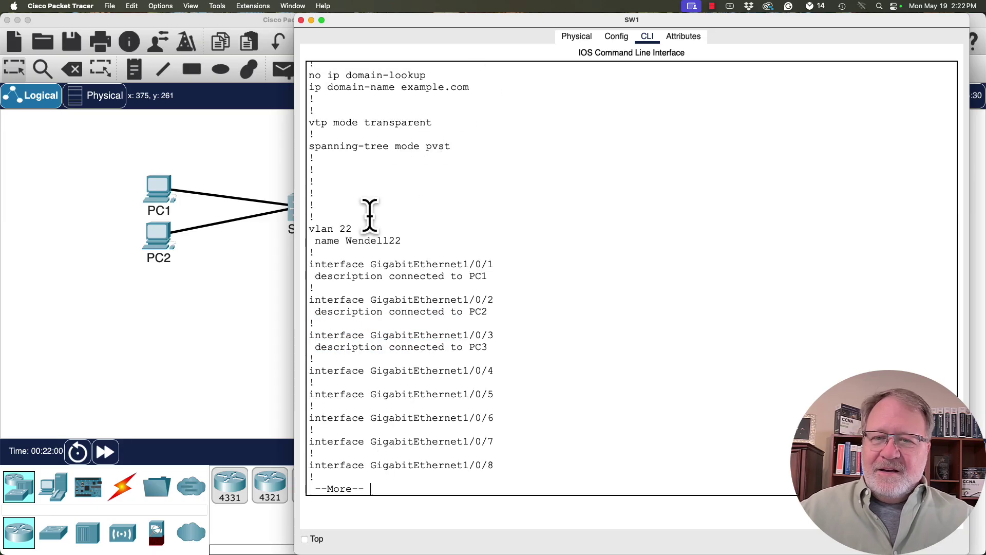
left_click_drag(415, 237, 309, 227)
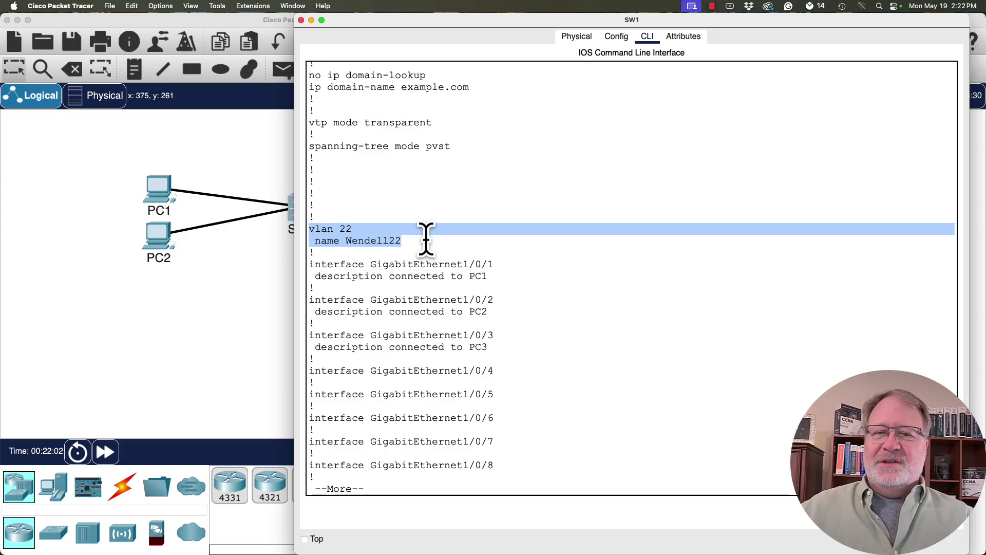
key("space")
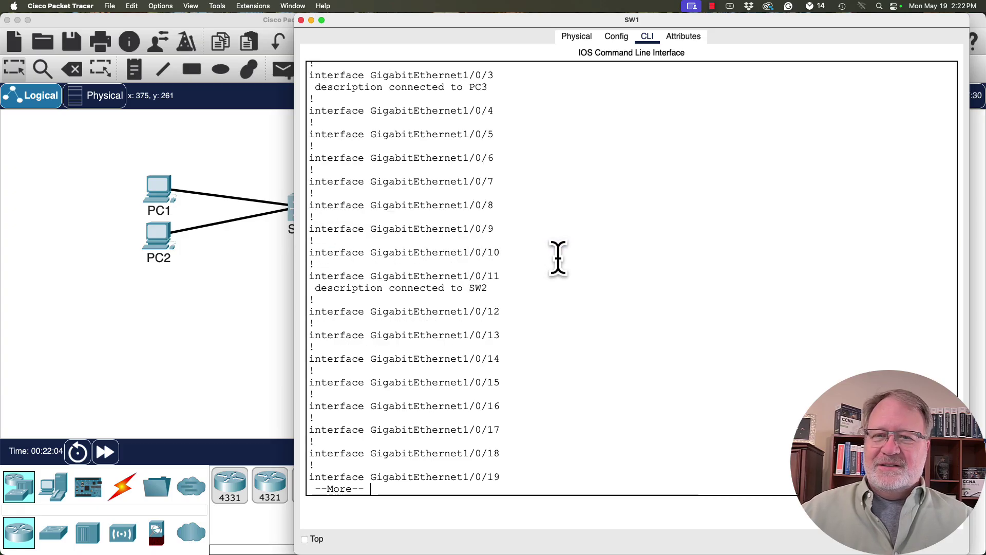
key("space")
key("space")
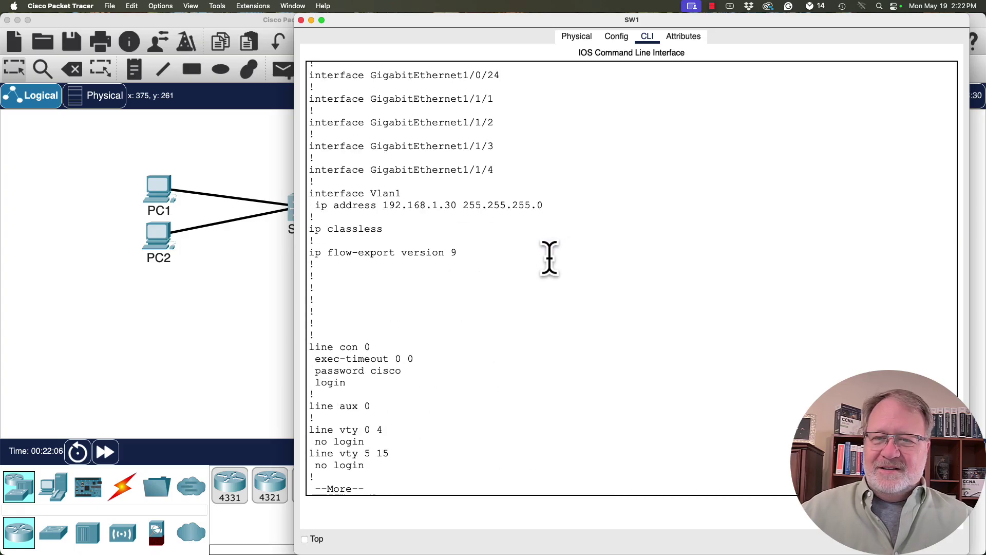
left_click_drag(358, 379, 302, 374)
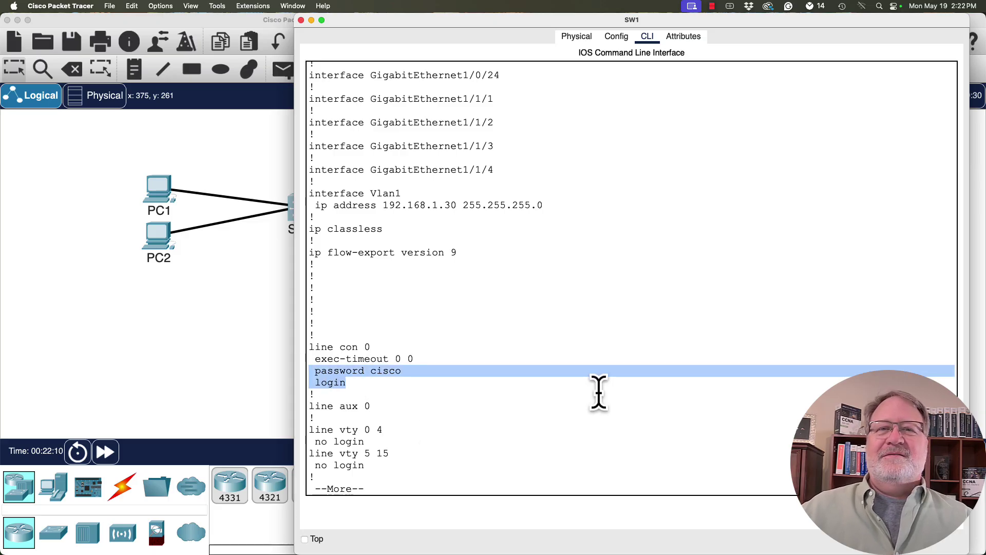